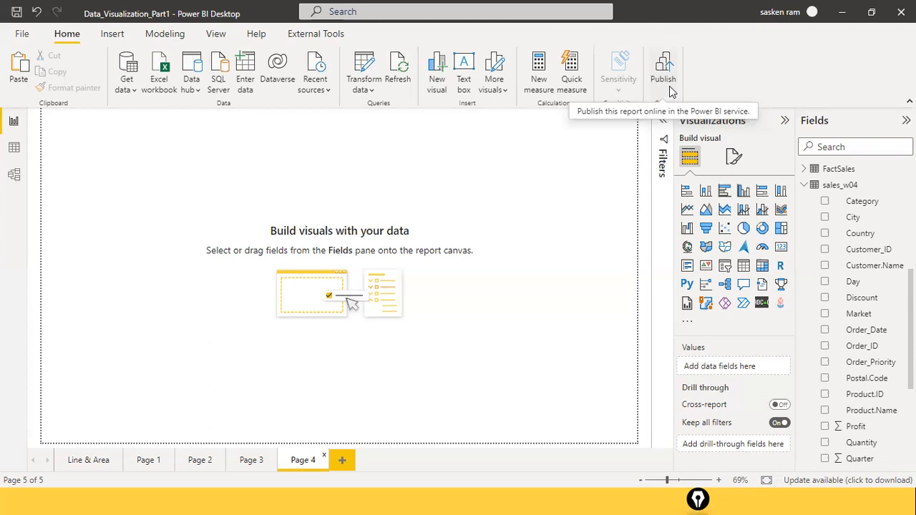
Step: Paste the copied "Sales by Category and Segment" table visual onto Page 4
key(ctrl+v)
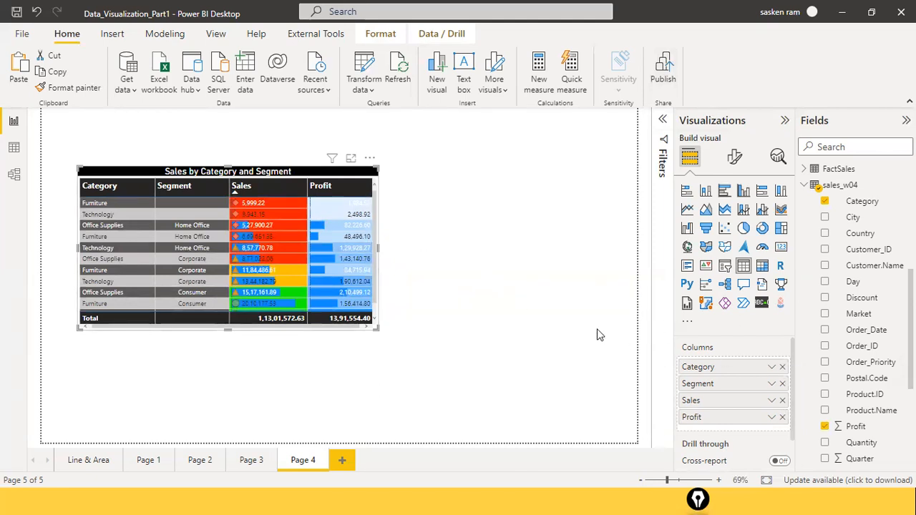
drag(373, 222, 676, 340)
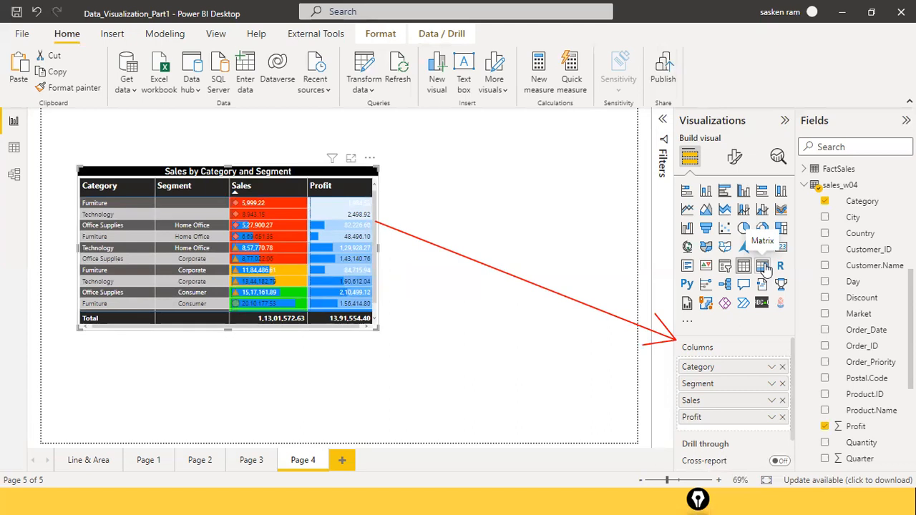
click(495, 159)
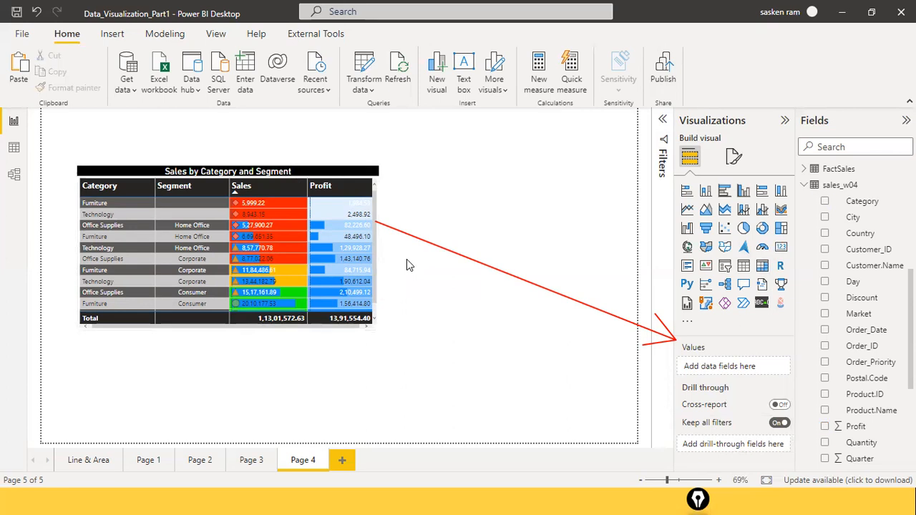
click(762, 269)
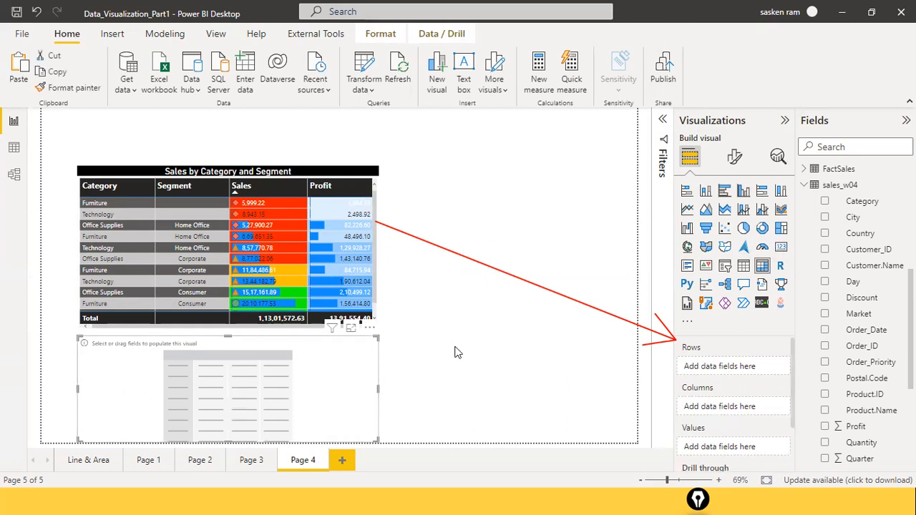
drag(367, 368, 553, 345)
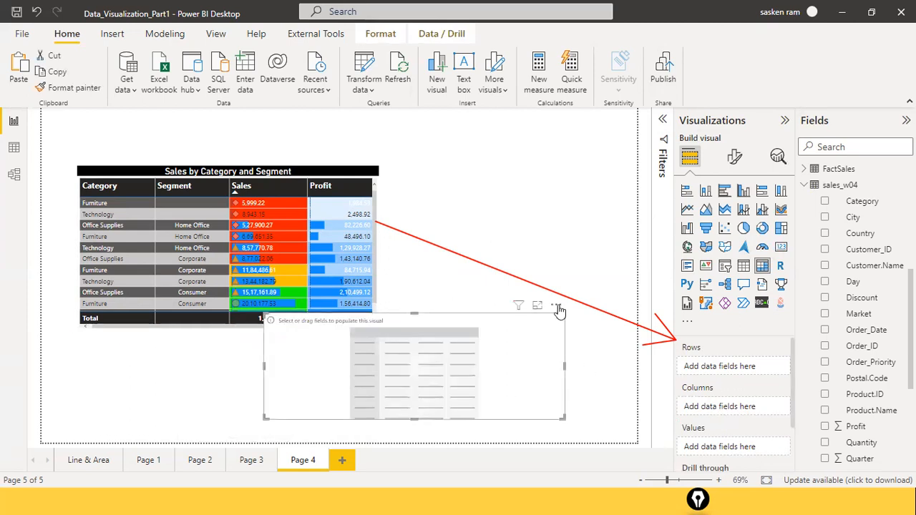
click(556, 305)
click(575, 323)
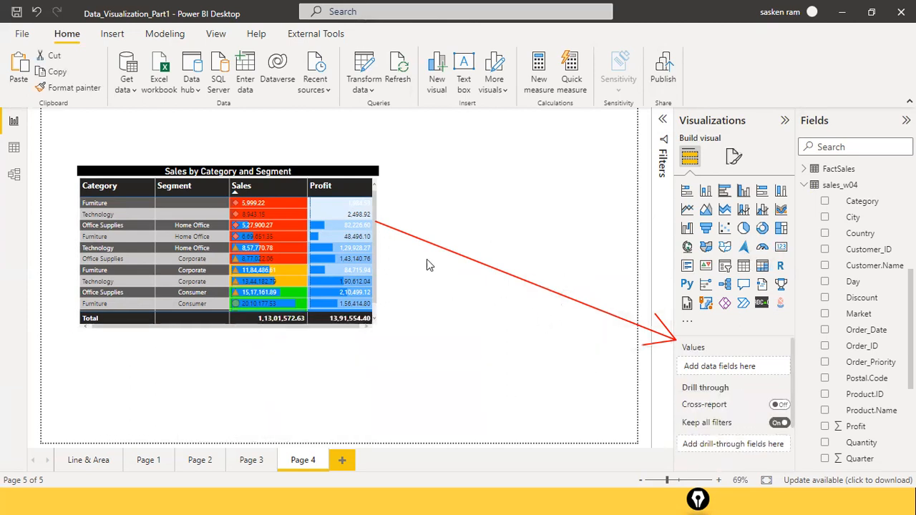
Step: Convert the "Sales by Category and Segment" table into a matrix and review its Rows, Columns and Values fields
click(284, 172)
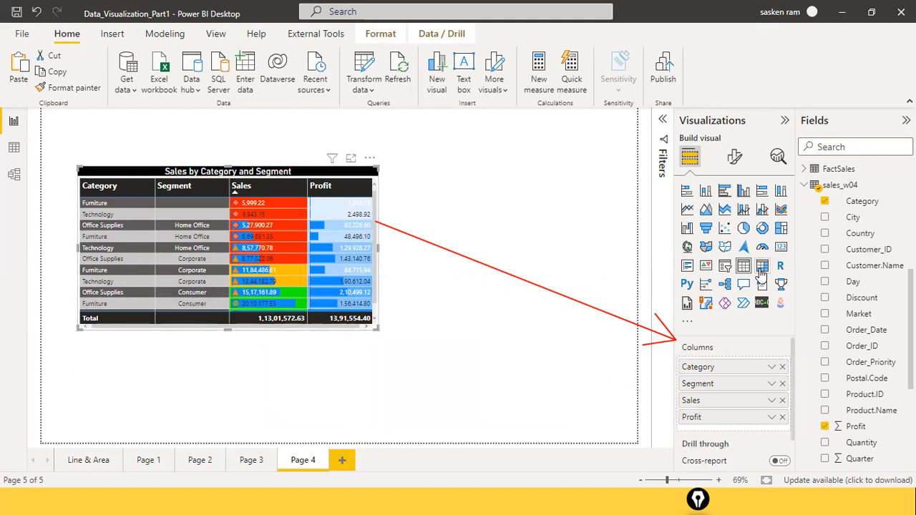
click(761, 267)
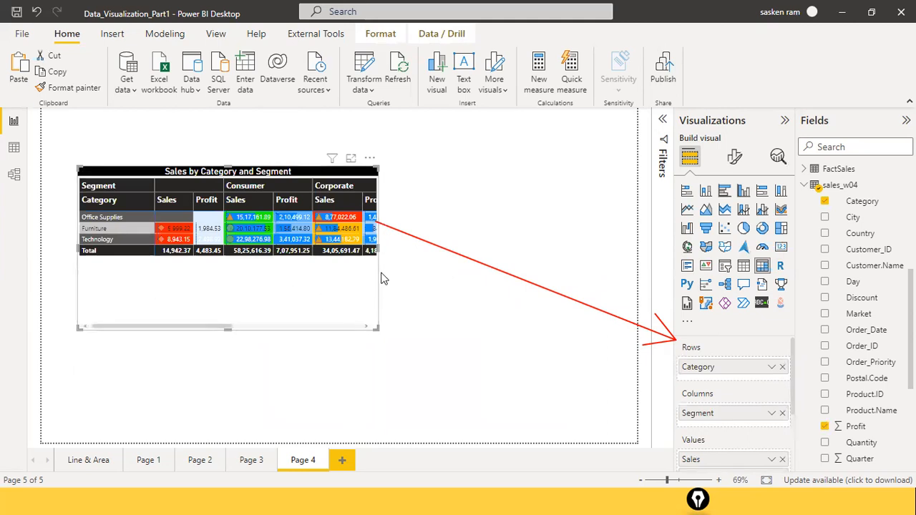
mouse_move(379, 228)
mouse_down()
mouse_move(501, 333)
mouse_move(671, 393)
mouse_up()
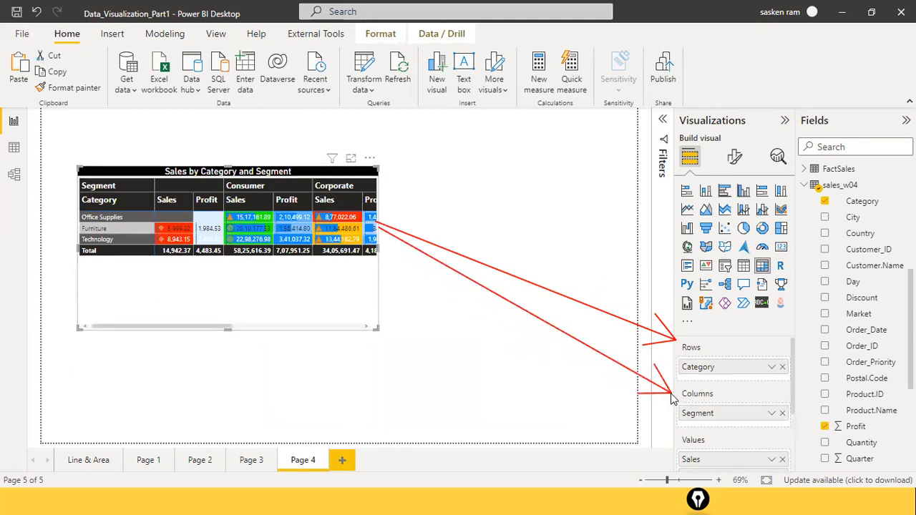
drag(377, 243, 675, 444)
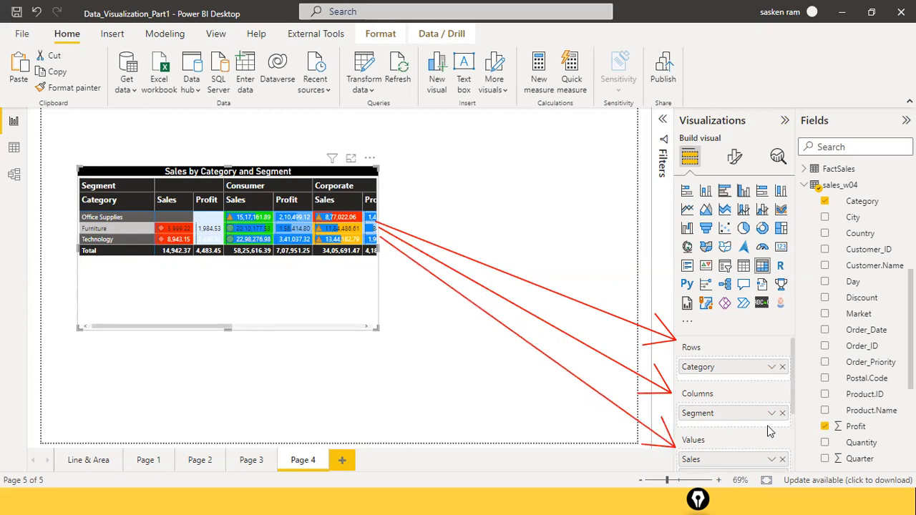
drag(792, 397, 793, 448)
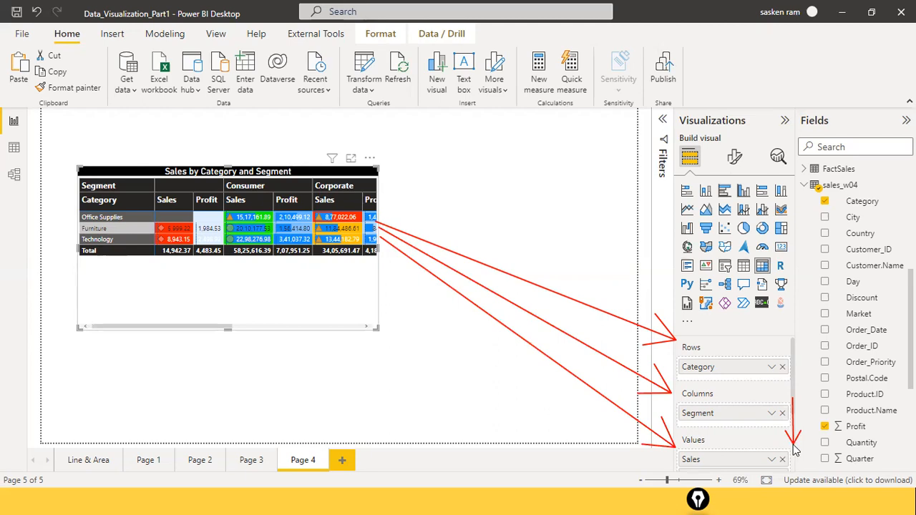
scroll(781, 419, down, 2)
scroll(780, 419, up, 1)
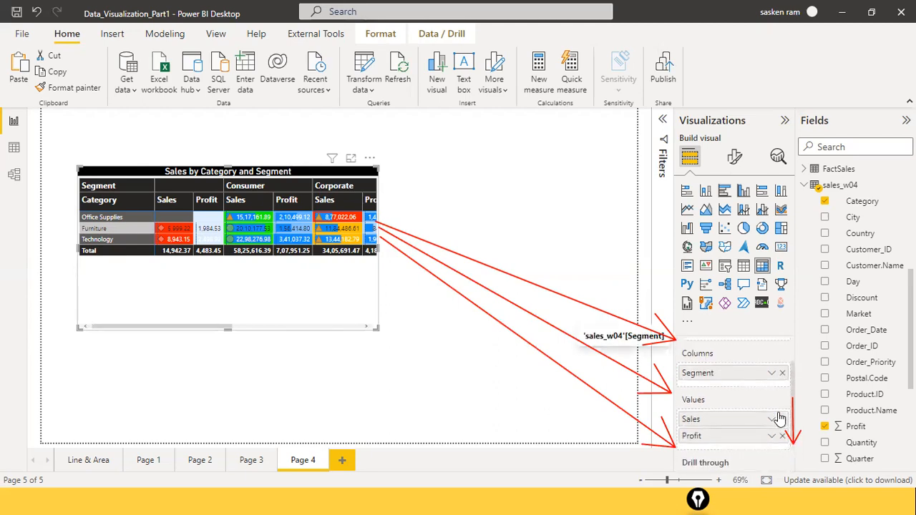
scroll(780, 418, up, 1)
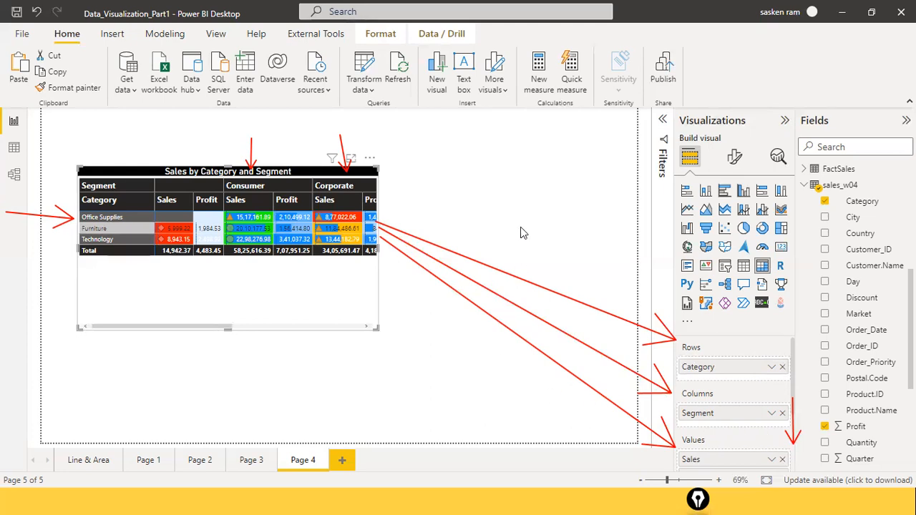
key(super+shift+s)
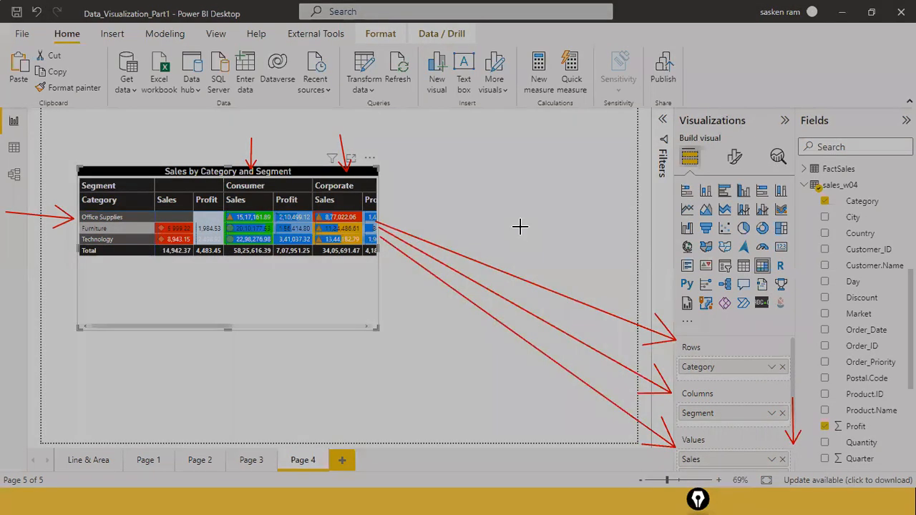
click(426, 186)
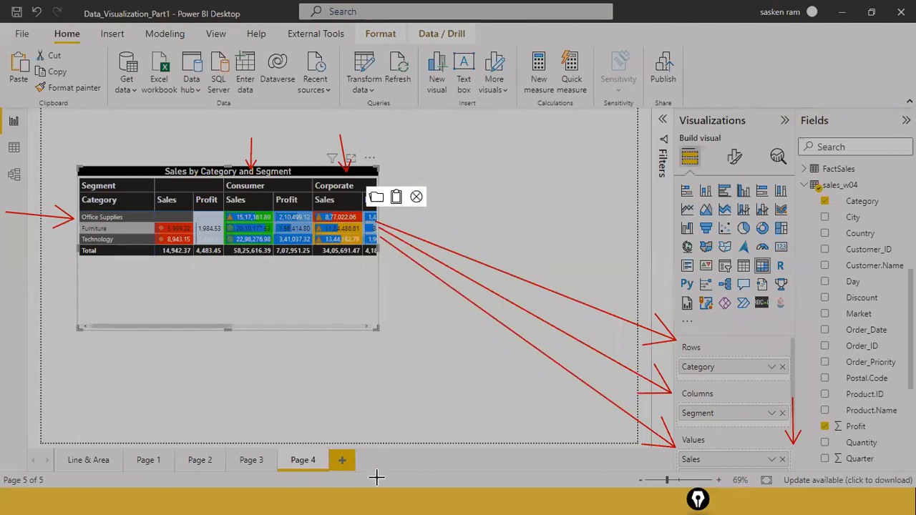
key(Escape)
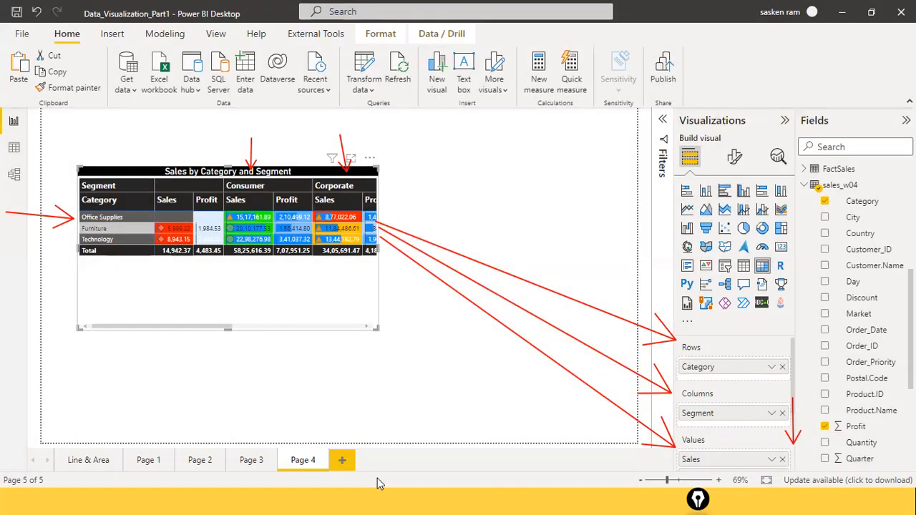
key(Escape)
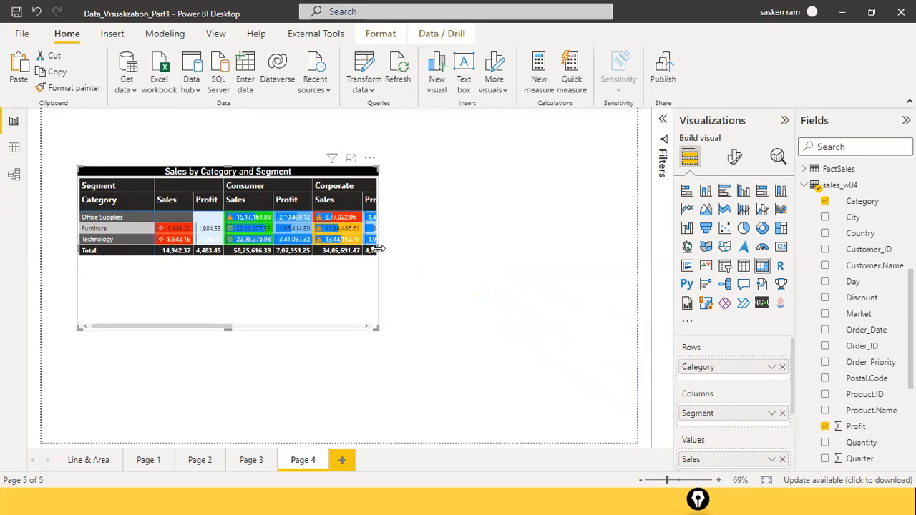
Step: Widen the matrix until all segment and total columns fit, and move it higher on the page
drag(378, 249, 621, 265)
mouse_move(480, 277)
mouse_down()
mouse_move(480, 252)
mouse_move(469, 269)
mouse_up()
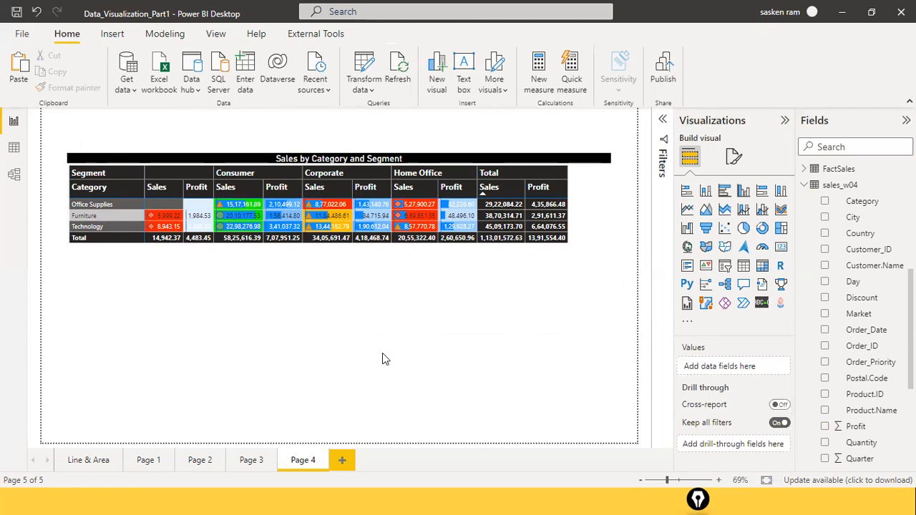
click(415, 263)
drag(415, 279, 423, 246)
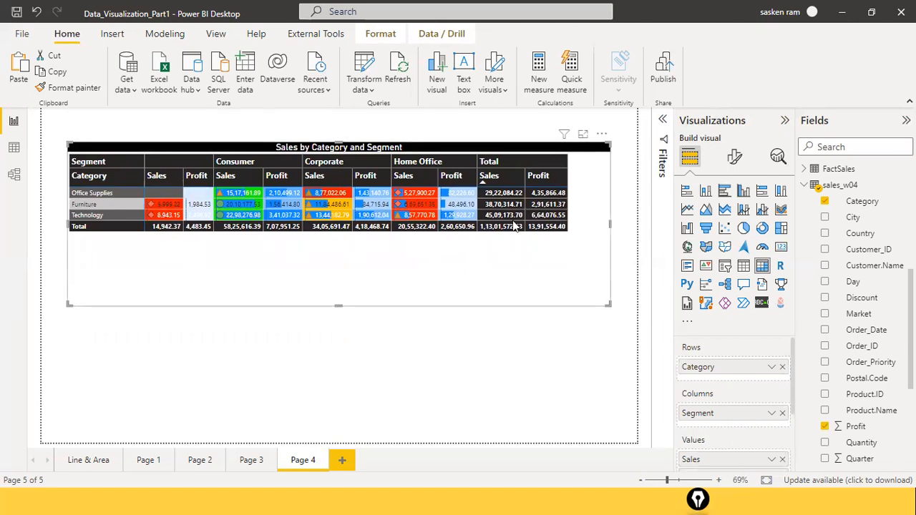
drag(608, 191, 576, 190)
drag(644, 212, 574, 204)
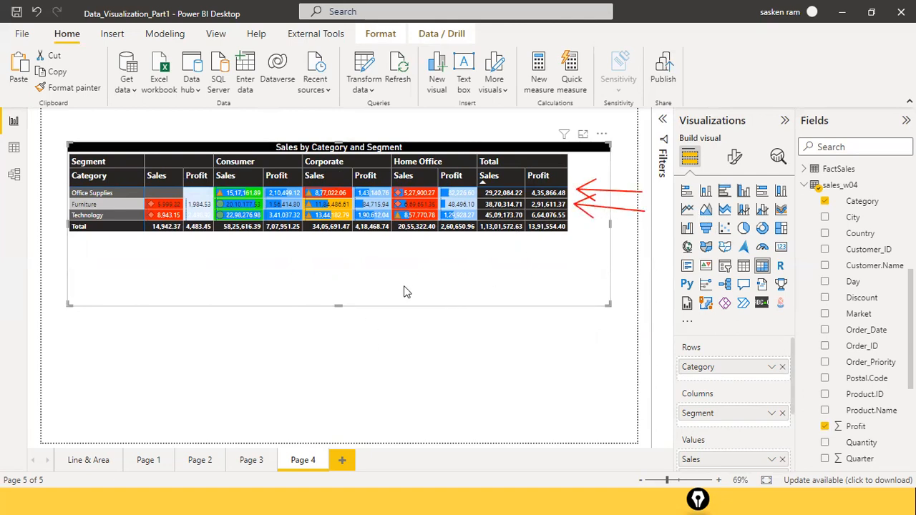
drag(442, 269, 438, 246)
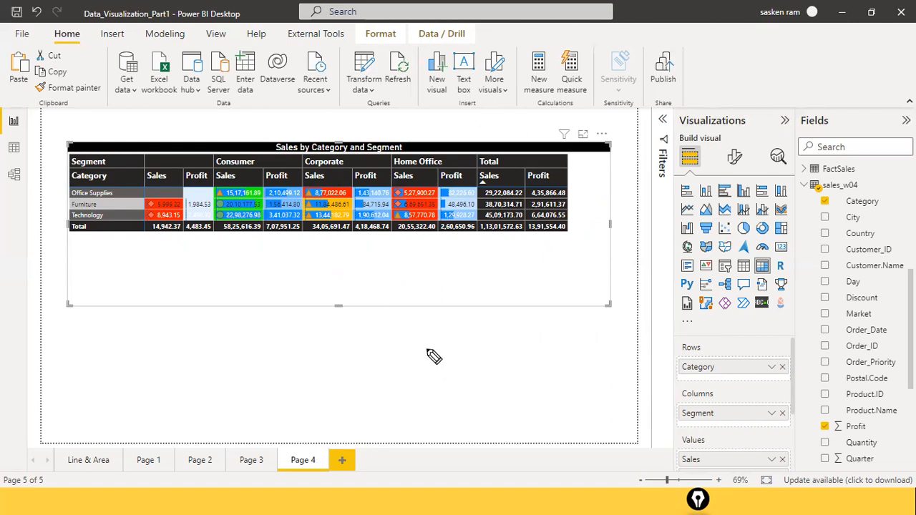
drag(491, 351, 491, 370)
click(497, 363)
mouse_move(526, 355)
mouse_down()
mouse_move(536, 370)
mouse_move(595, 370)
mouse_move(609, 356)
mouse_up()
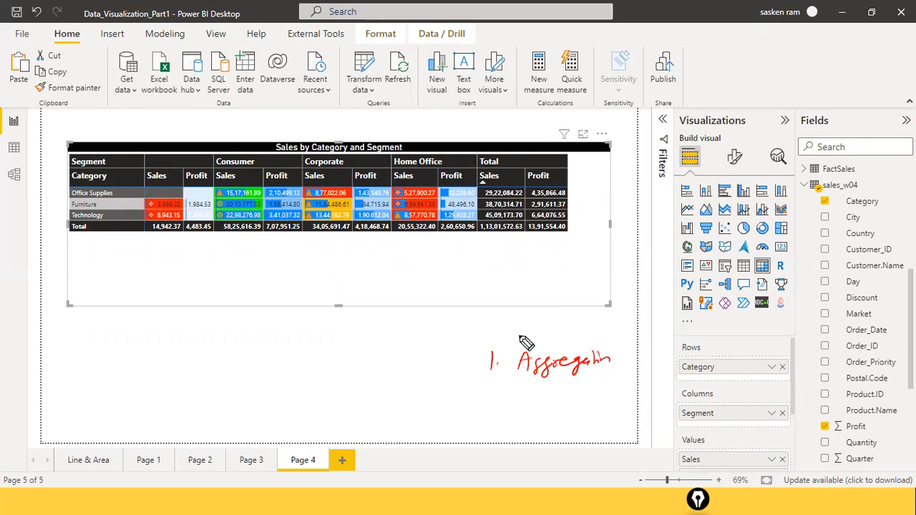
mouse_move(488, 393)
mouse_down()
mouse_move(492, 405)
mouse_move(556, 401)
mouse_move(556, 409)
mouse_move(648, 397)
mouse_up()
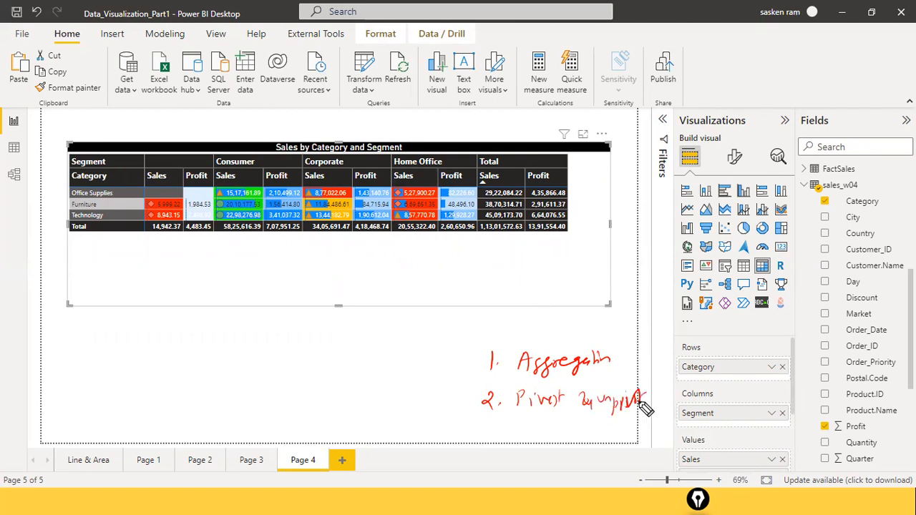
mouse_move(489, 415)
mouse_down()
mouse_move(494, 429)
mouse_move(542, 419)
mouse_move(522, 425)
mouse_move(581, 434)
mouse_move(652, 414)
mouse_up()
drag(487, 441, 496, 449)
drag(492, 443, 491, 458)
click(501, 452)
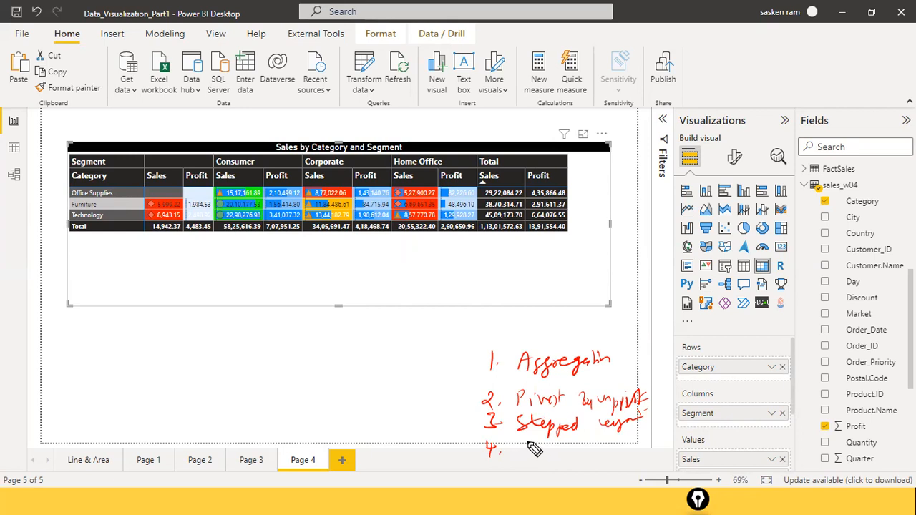
mouse_move(524, 452)
mouse_down()
mouse_move(614, 452)
mouse_move(581, 445)
mouse_move(609, 451)
mouse_move(581, 470)
mouse_move(594, 454)
mouse_move(647, 462)
mouse_move(653, 448)
mouse_up()
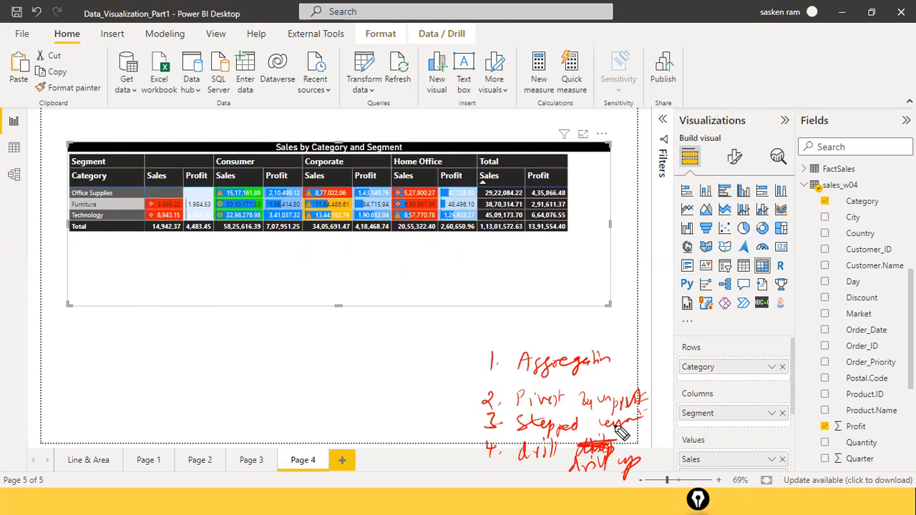
key(e)
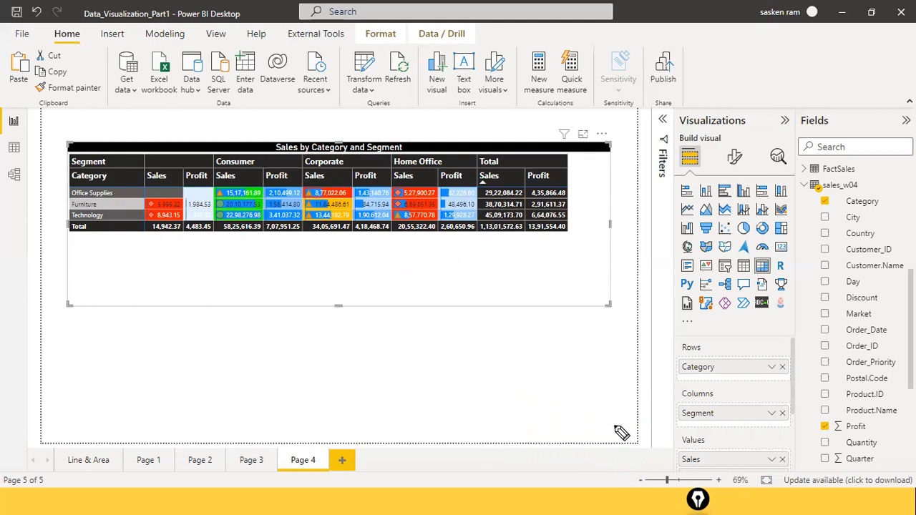
click(206, 383)
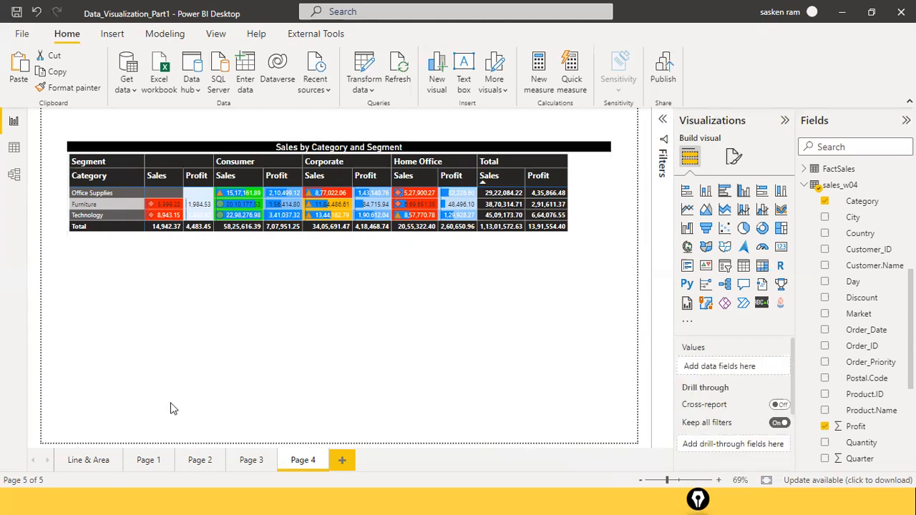
click(743, 266)
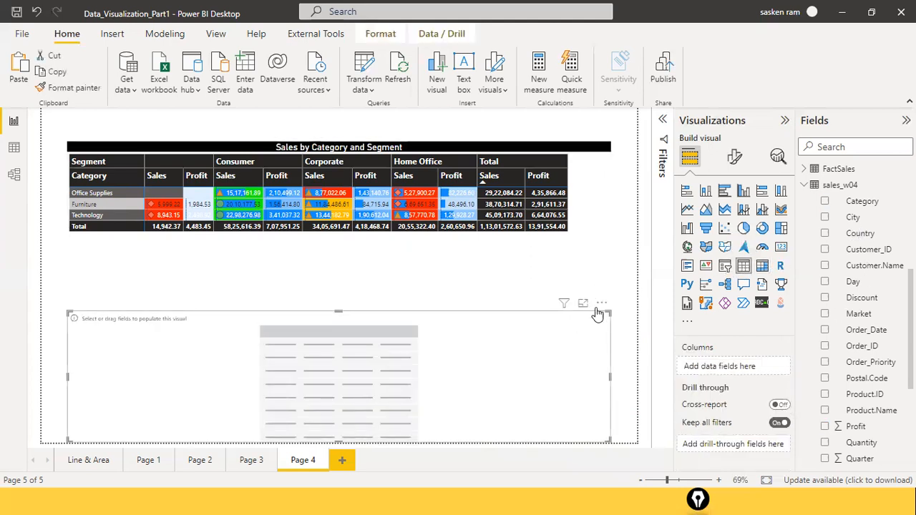
click(602, 304)
click(615, 322)
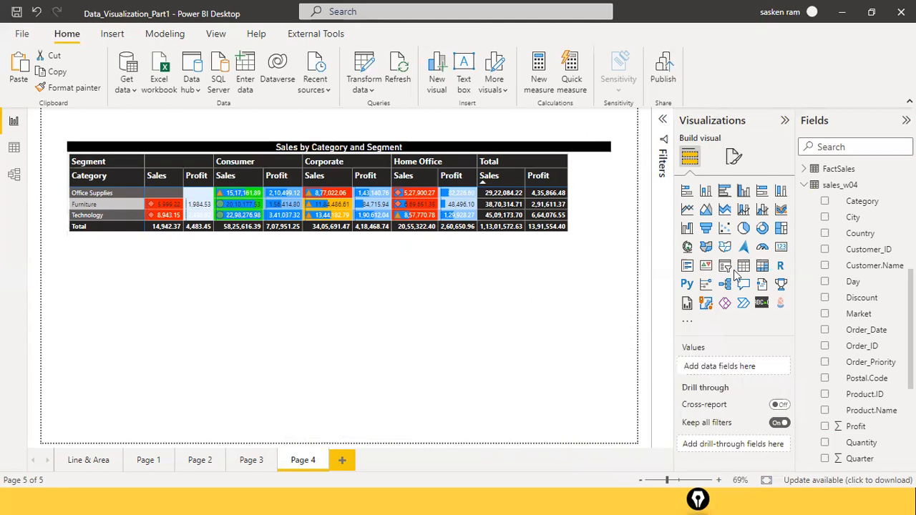
Step: Insert a new matrix visual below the existing one, with Category as rows and Profit as values
click(761, 266)
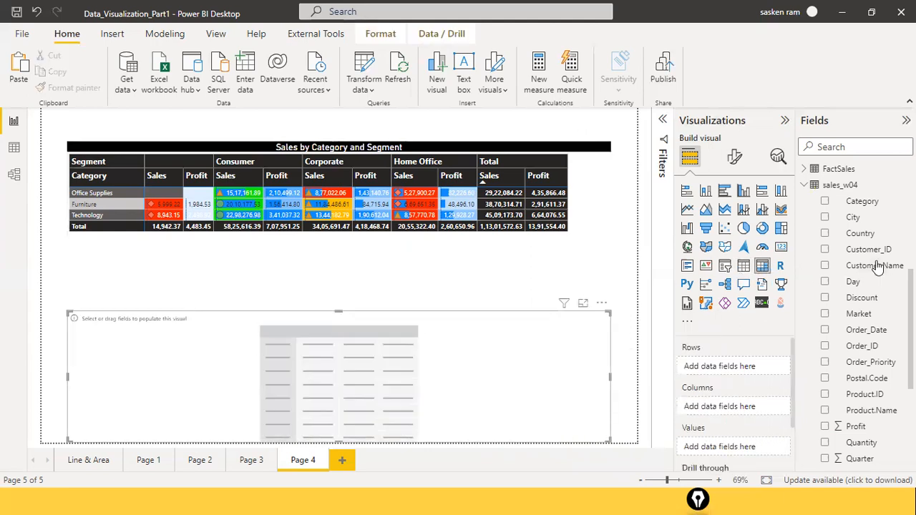
drag(861, 203, 236, 367)
scroll(852, 361, down, 5)
scroll(859, 358, up, 5)
scroll(863, 353, down, 3)
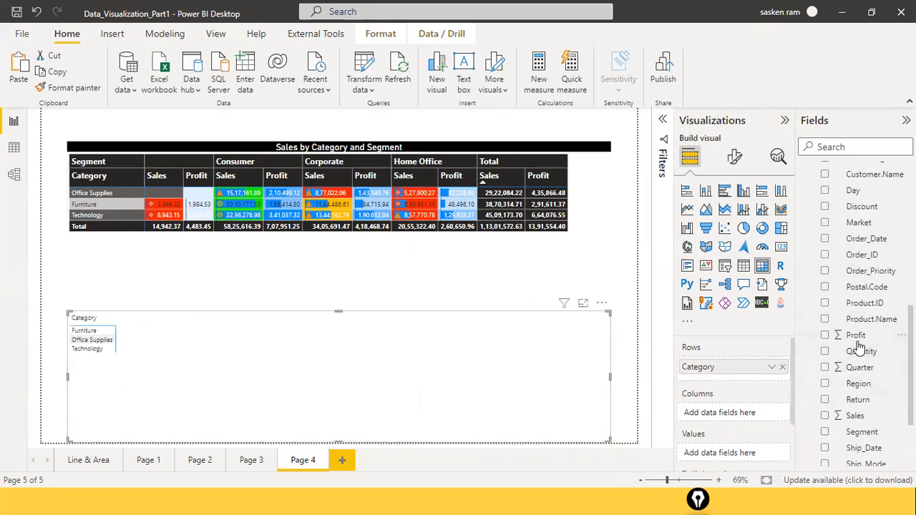
drag(856, 335, 391, 362)
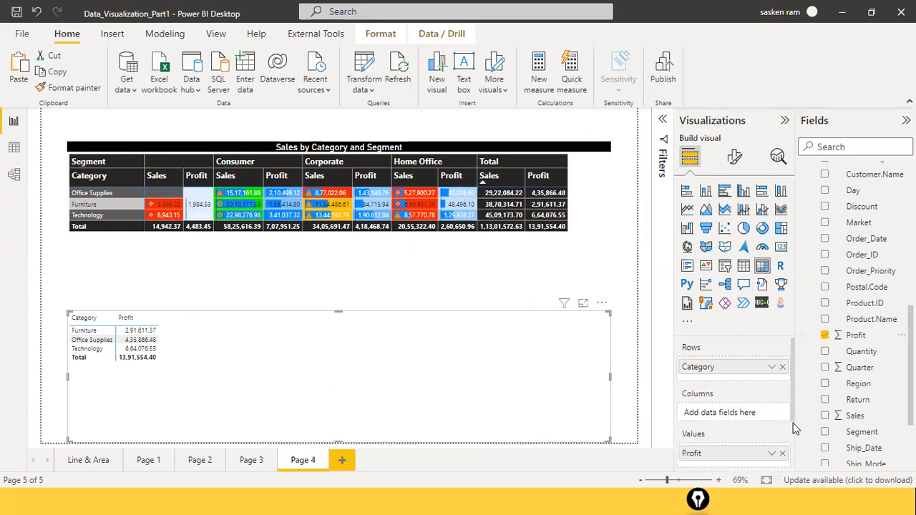
Step: Add Segment as the columns of the new matrix and check its field assignments
drag(863, 433, 746, 418)
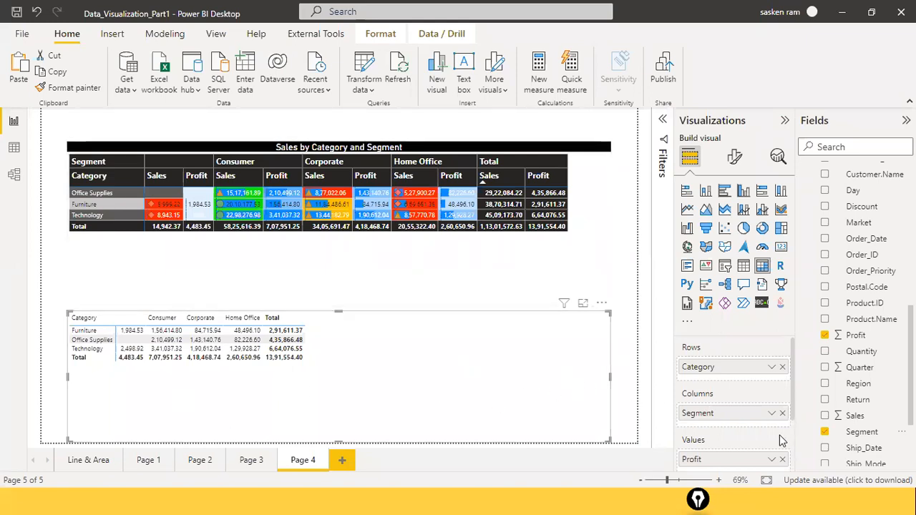
scroll(759, 440, down, 1)
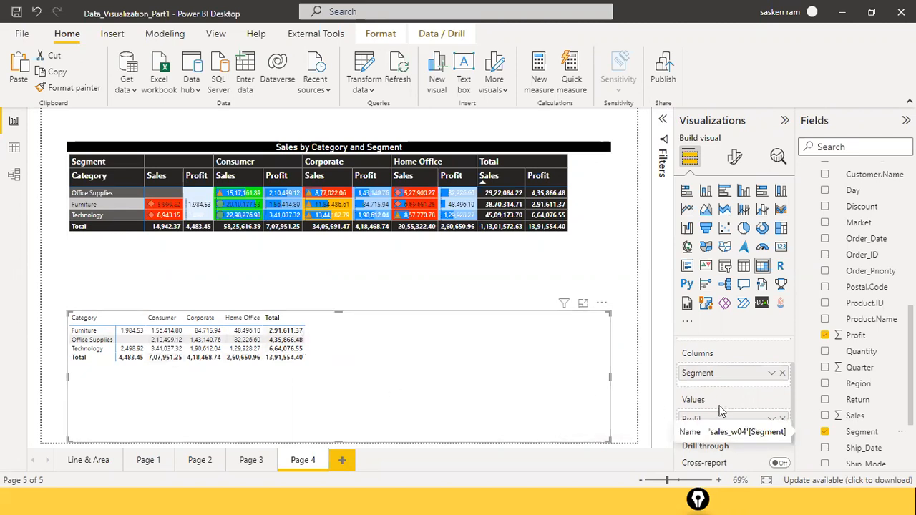
scroll(694, 446, up, 1)
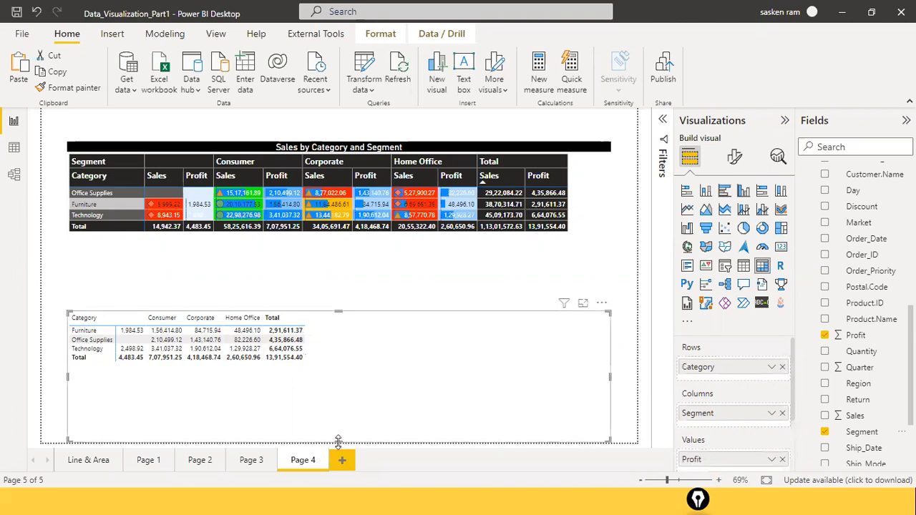
Step: Shrink the new Profit matrix closely around its content and move it up beneath the "Sales by Category and Segment" matrix
drag(349, 385, 350, 380)
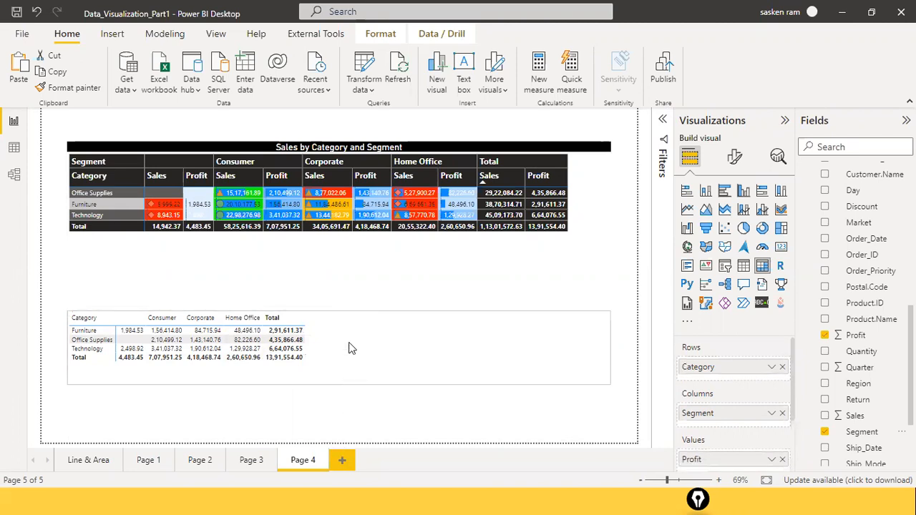
drag(351, 348, 539, 308)
drag(610, 308, 609, 310)
drag(505, 326, 365, 355)
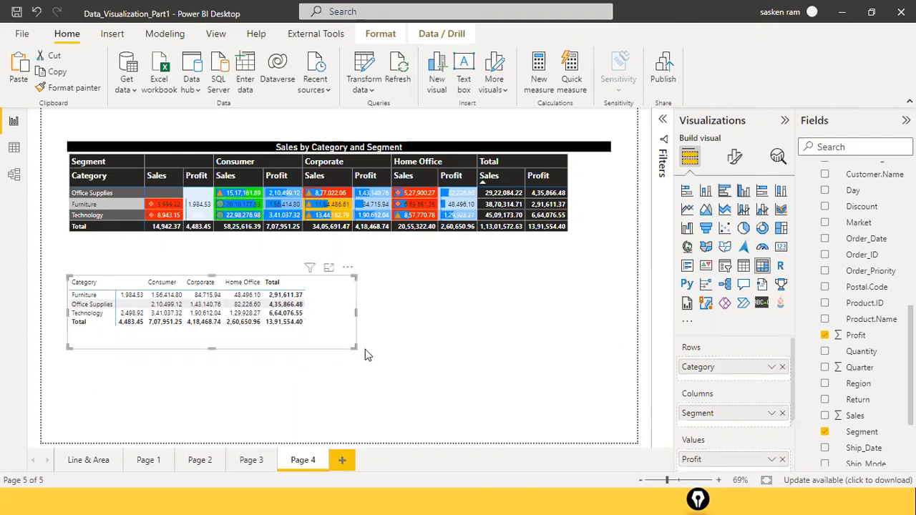
Step: Duplicate the small Profit matrix and place the copy directly below the original
key(ctrl+v)
drag(357, 337, 361, 406)
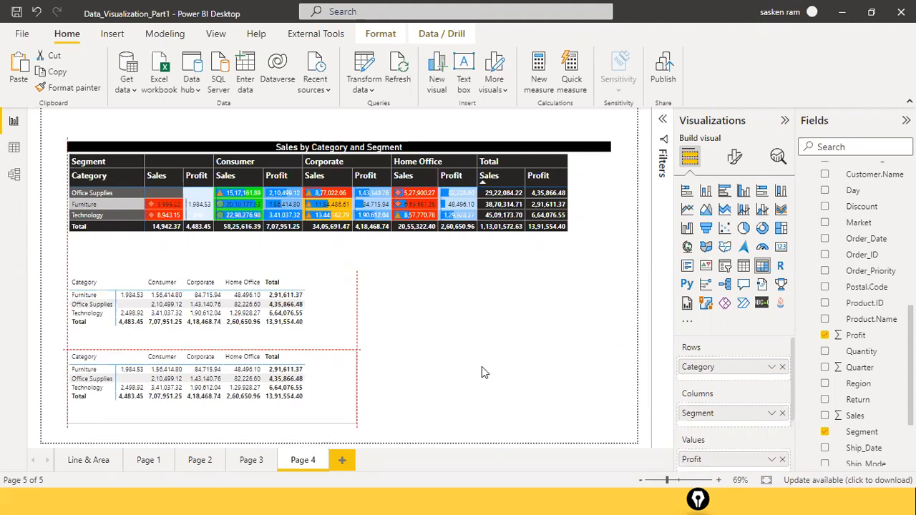
click(481, 366)
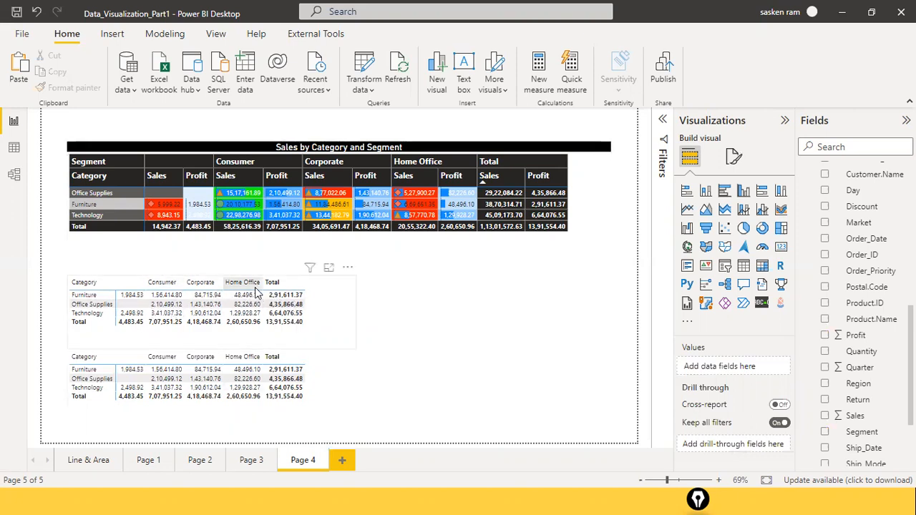
Step: Swap the fields of the copied matrix so Segment is in the rows and Category in the columns, and narrow the visual
click(321, 373)
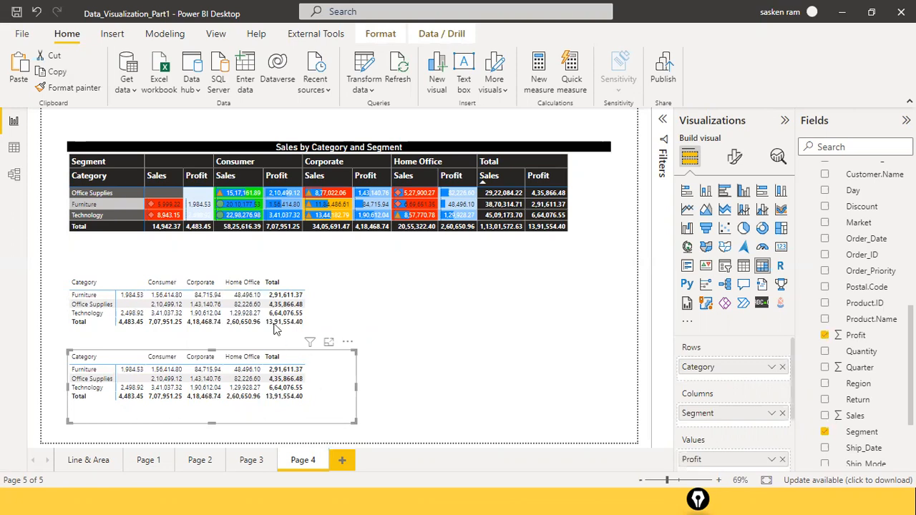
drag(738, 417, 705, 430)
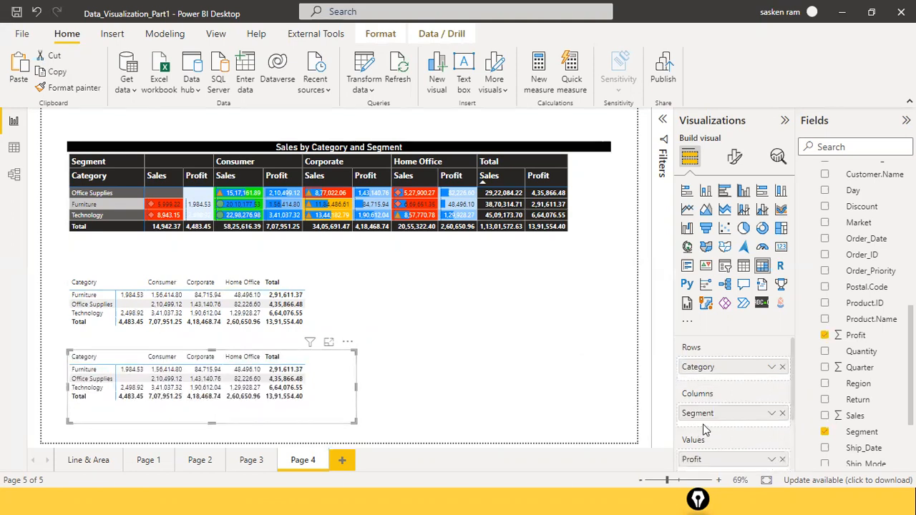
mouse_move(720, 417)
mouse_down()
mouse_move(746, 365)
mouse_move(716, 370)
mouse_move(705, 427)
mouse_up()
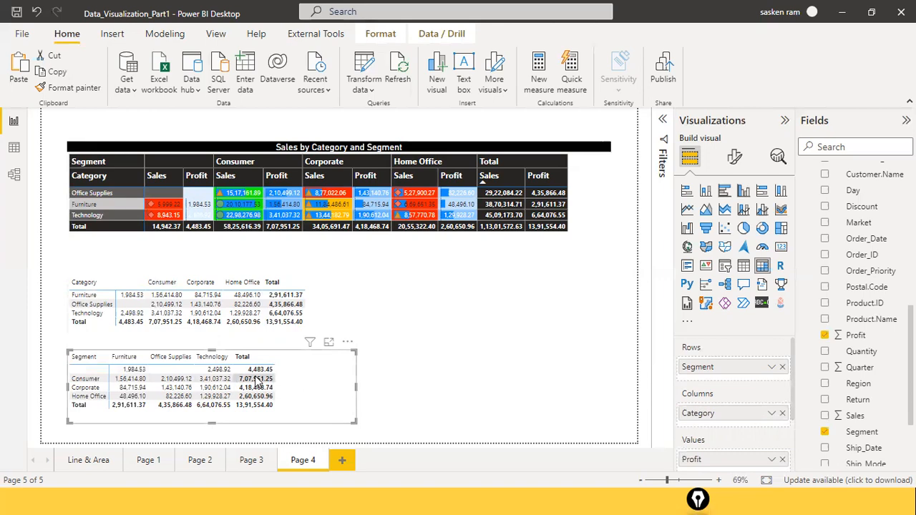
drag(354, 386, 318, 387)
click(350, 378)
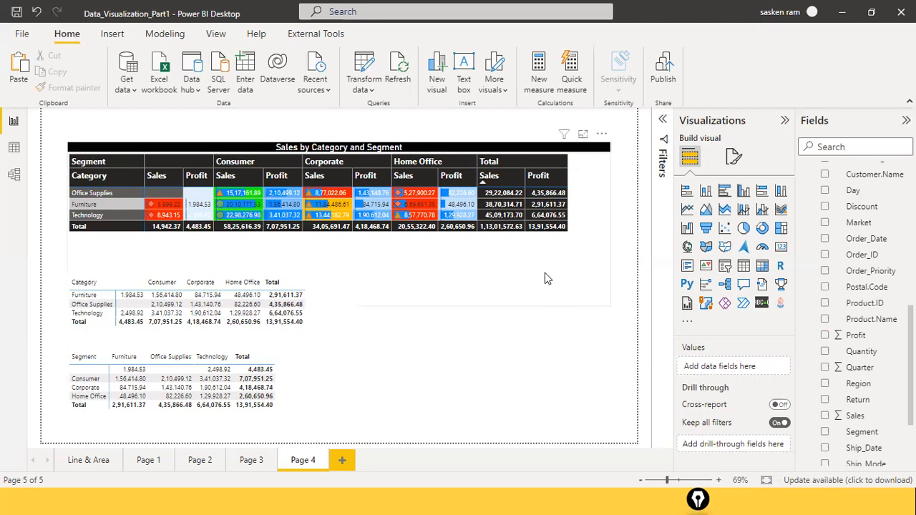
Step: Duplicate Page 4 and remove both small Profit matrices from the duplicated page
right_click(292, 467)
click(329, 400)
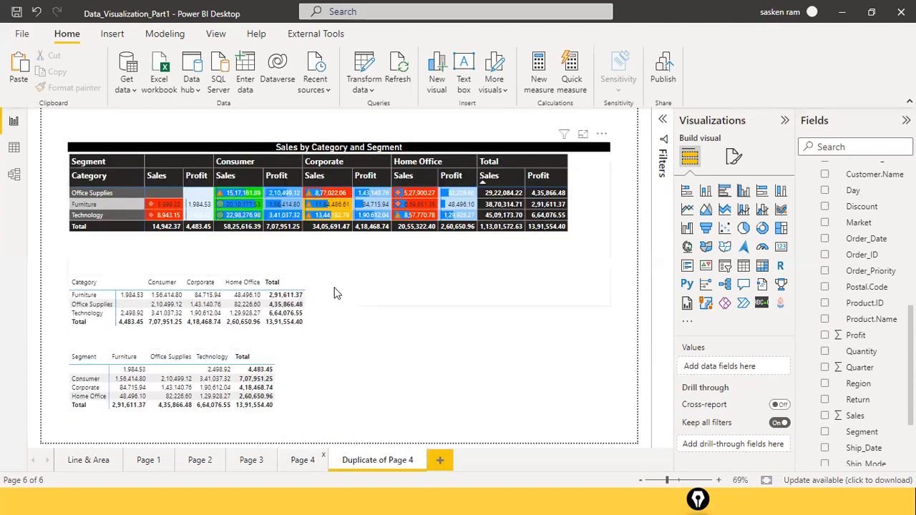
click(348, 268)
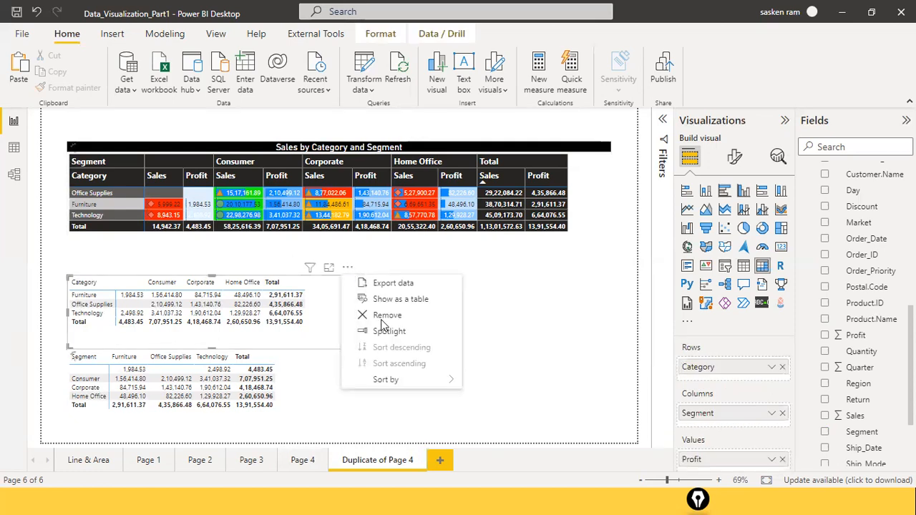
click(381, 318)
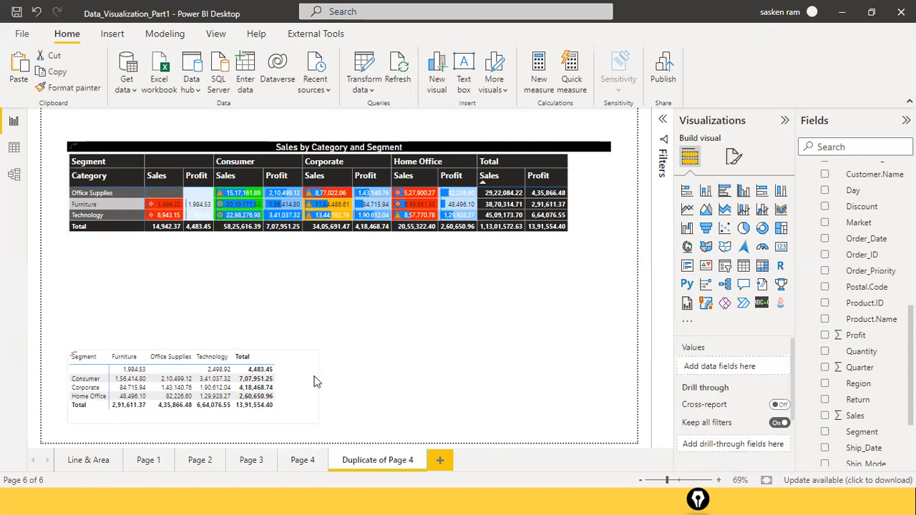
click(319, 361)
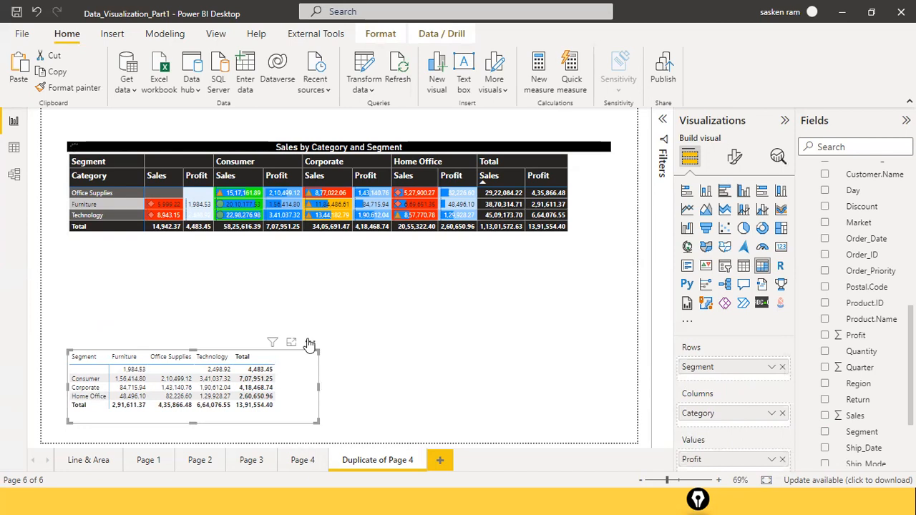
click(309, 342)
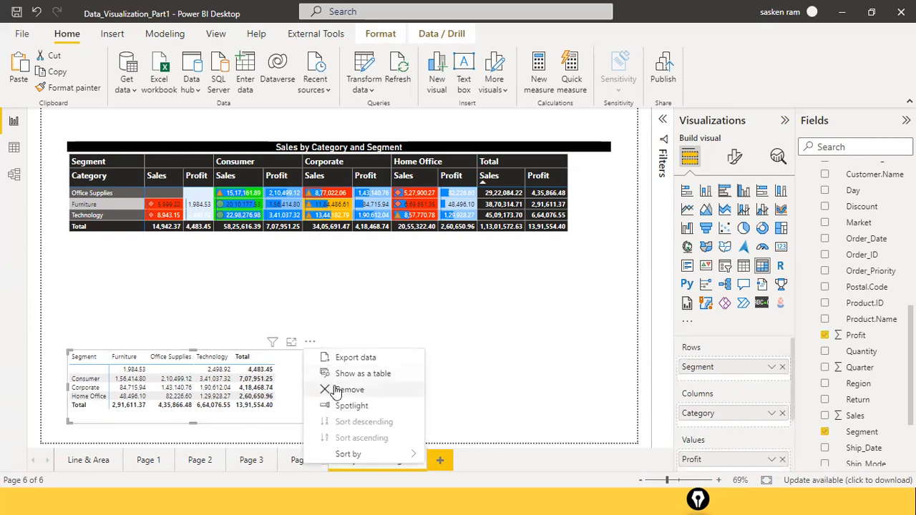
click(331, 391)
Step: Move the "Sales by Category and Segment" matrix lower on the page and add Region below Category in its rows
drag(412, 152, 414, 189)
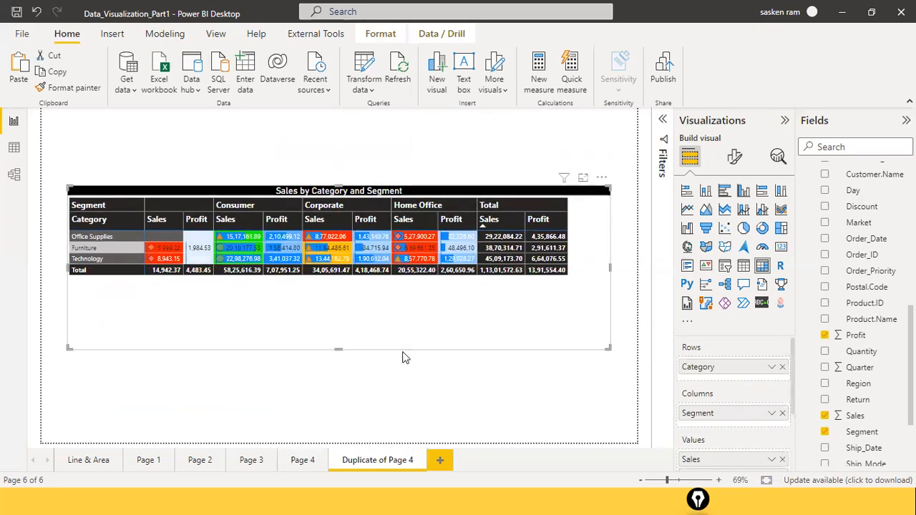
scroll(773, 447, down, 1)
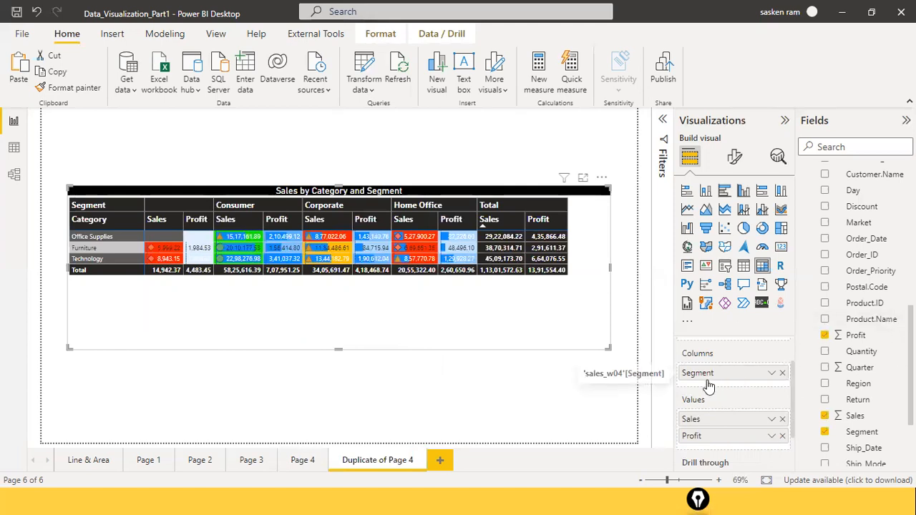
scroll(707, 380, up, 1)
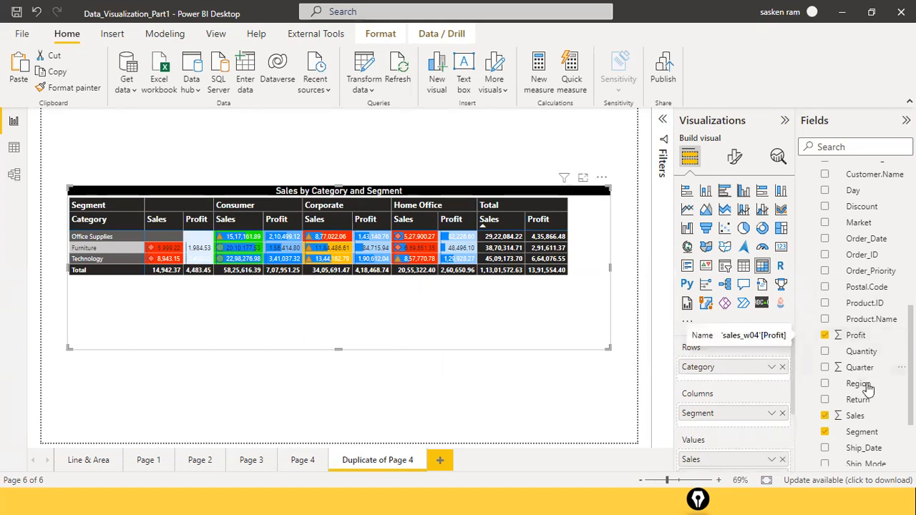
drag(859, 385, 723, 378)
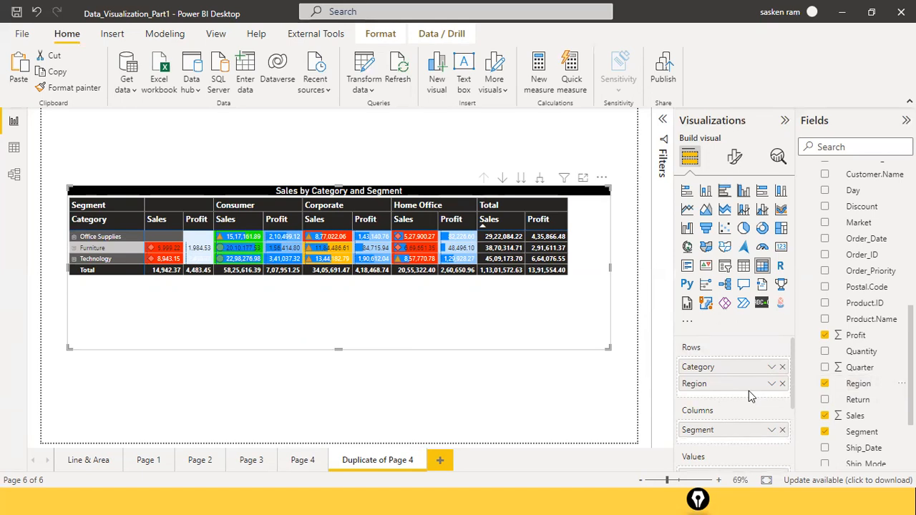
drag(706, 379, 617, 299)
mouse_move(445, 153)
mouse_down()
mouse_move(451, 165)
mouse_move(563, 190)
mouse_up()
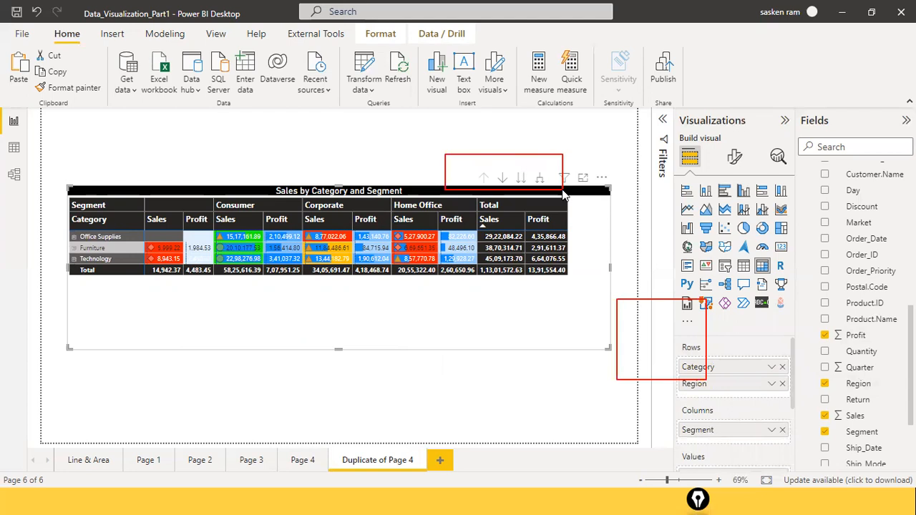
key(Escape)
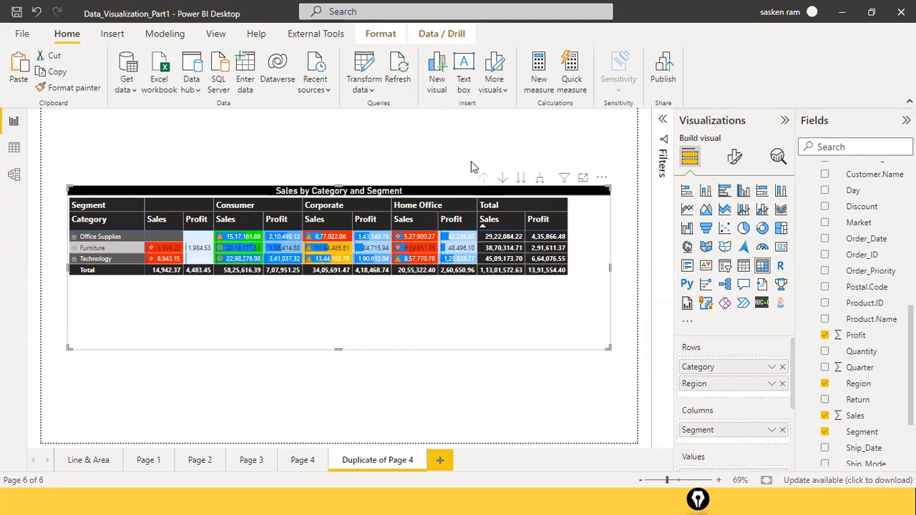
drag(462, 155, 554, 194)
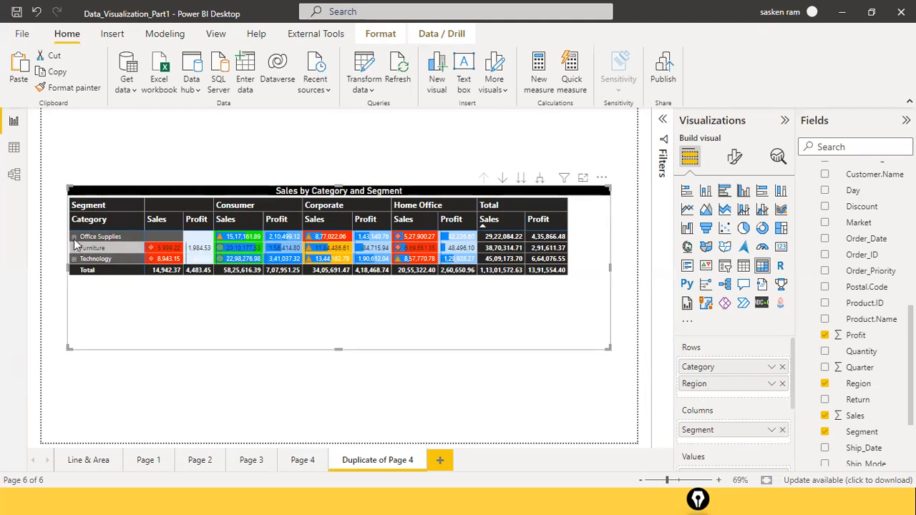
Step: Expand all categories down to the Region level and make the matrix taller, placing it higher on the page
click(540, 178)
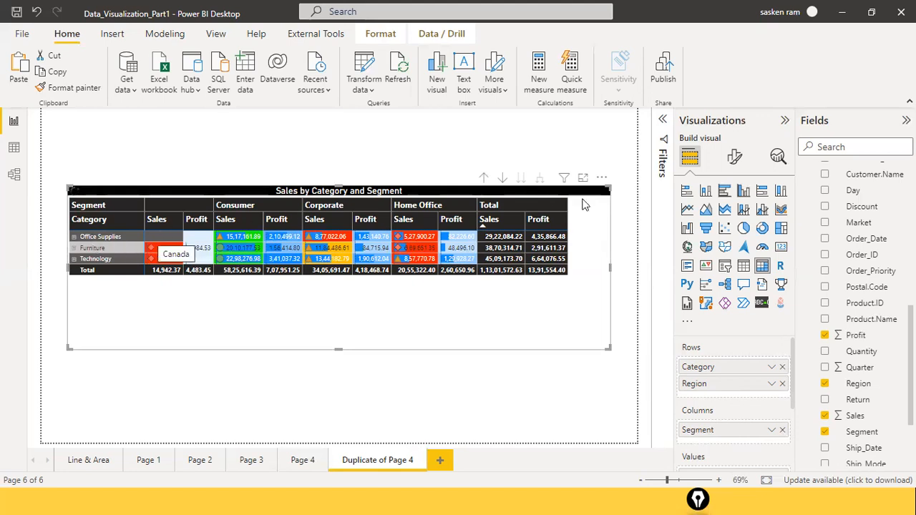
drag(344, 355, 339, 442)
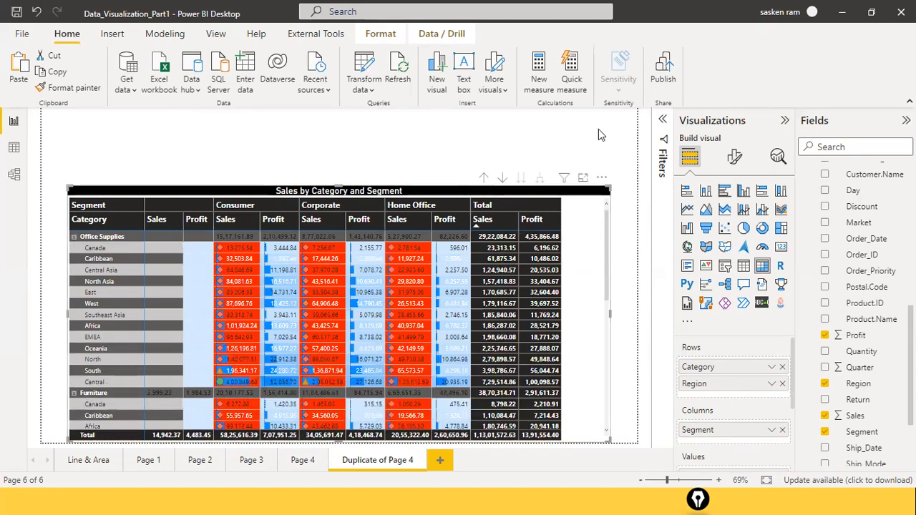
drag(582, 184, 577, 140)
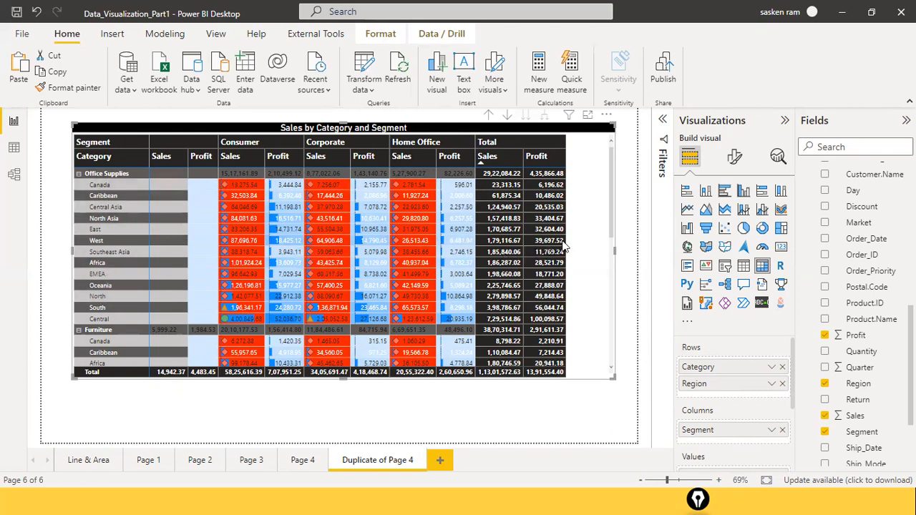
drag(604, 203, 609, 223)
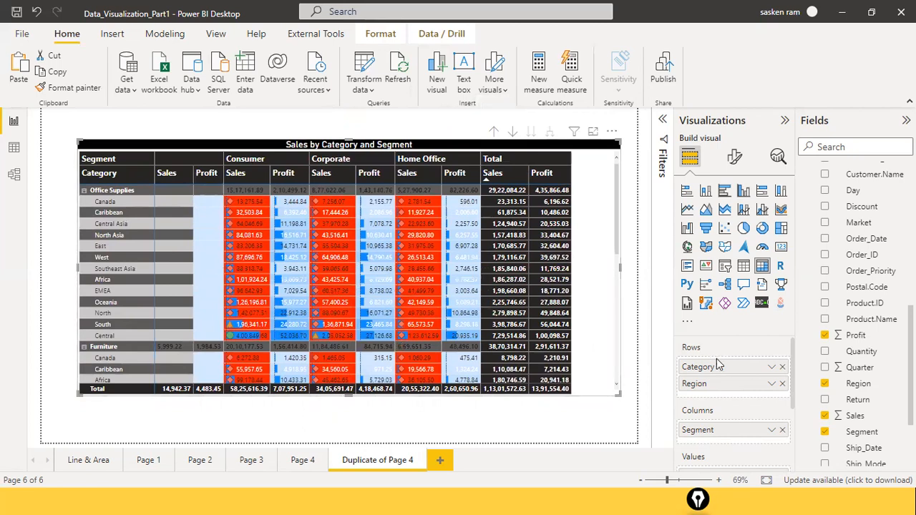
drag(652, 391, 677, 384)
drag(469, 112, 571, 148)
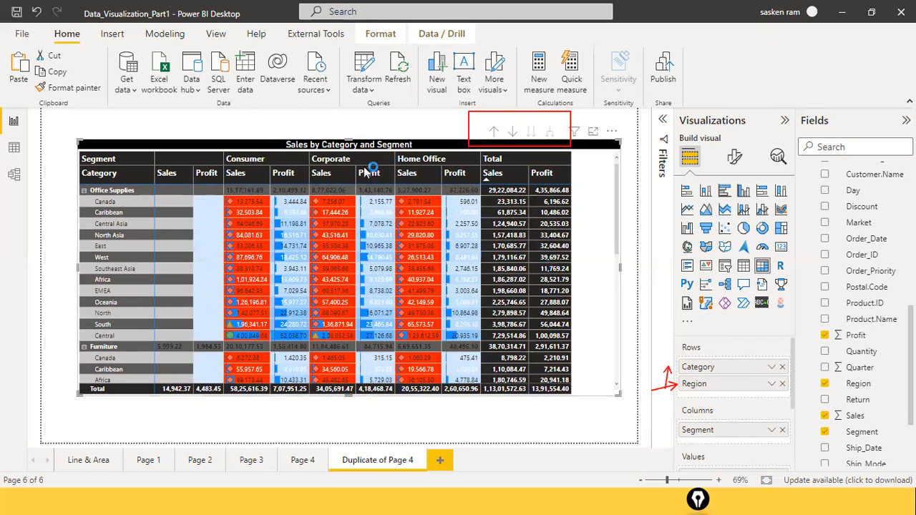
Step: Drill the matrix up to the Category level, expand it to regions once more, and return it to the Category level
click(493, 133)
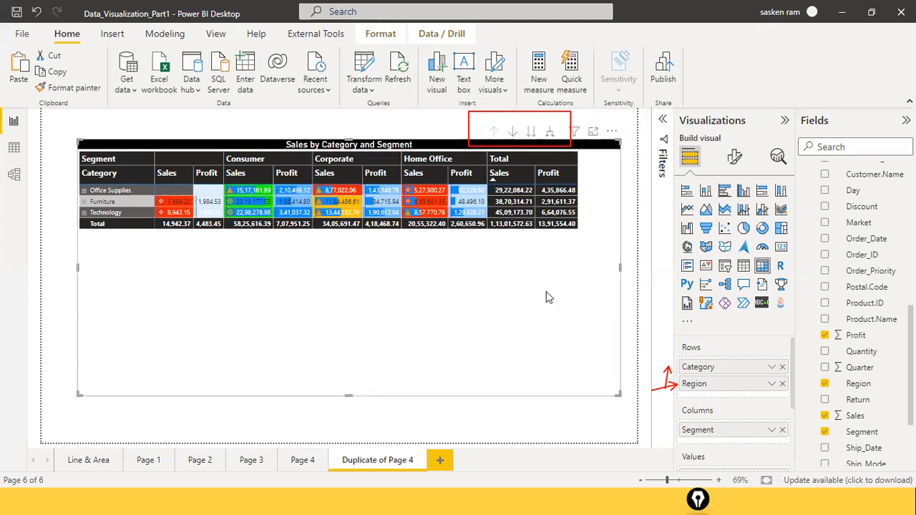
click(552, 135)
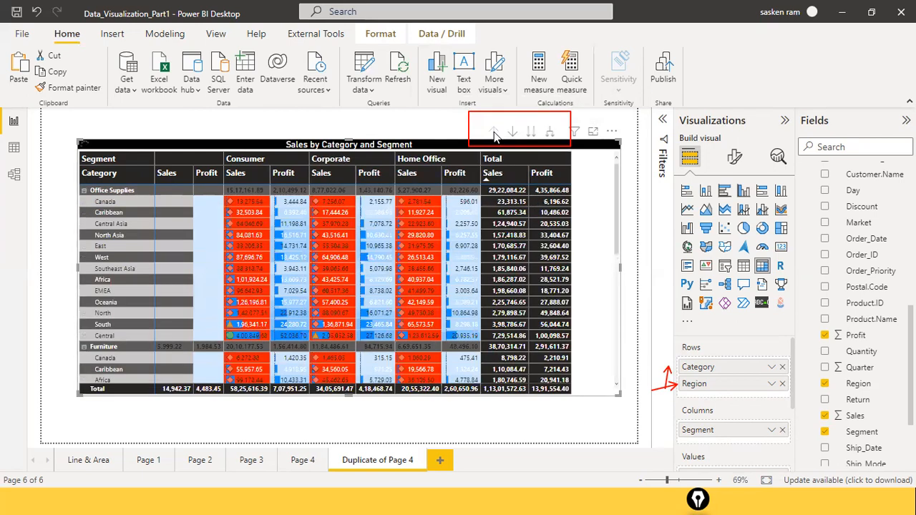
click(493, 134)
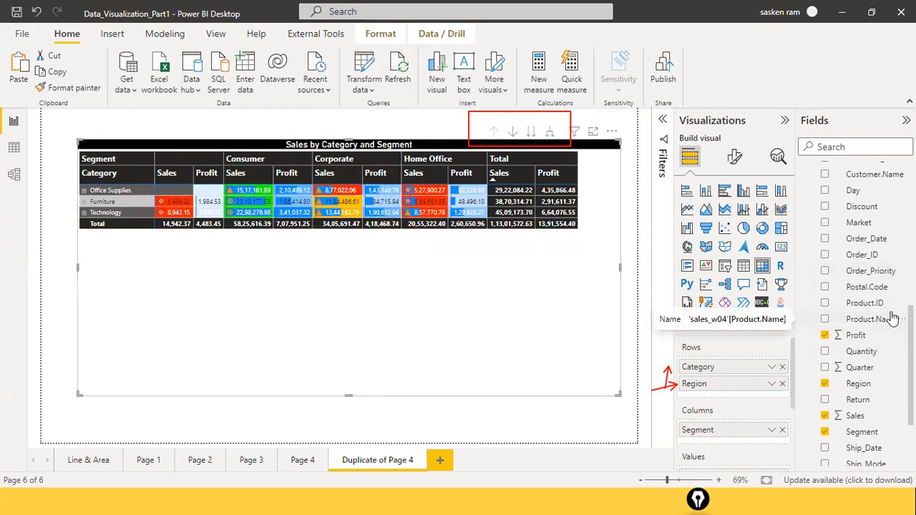
Step: Add Year from the Dim_Date date hierarchy to the matrix rows below Region
scroll(893, 318, down, 3)
scroll(892, 319, up, 8)
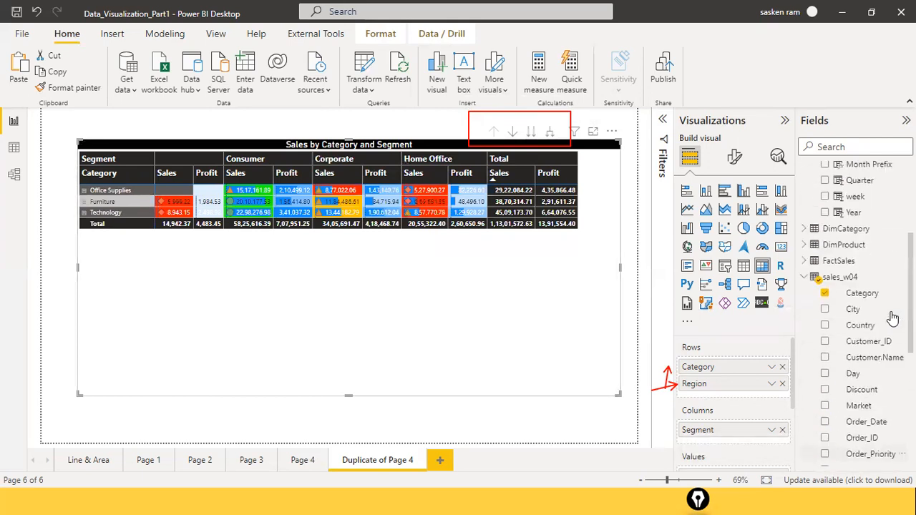
scroll(892, 319, down, 4)
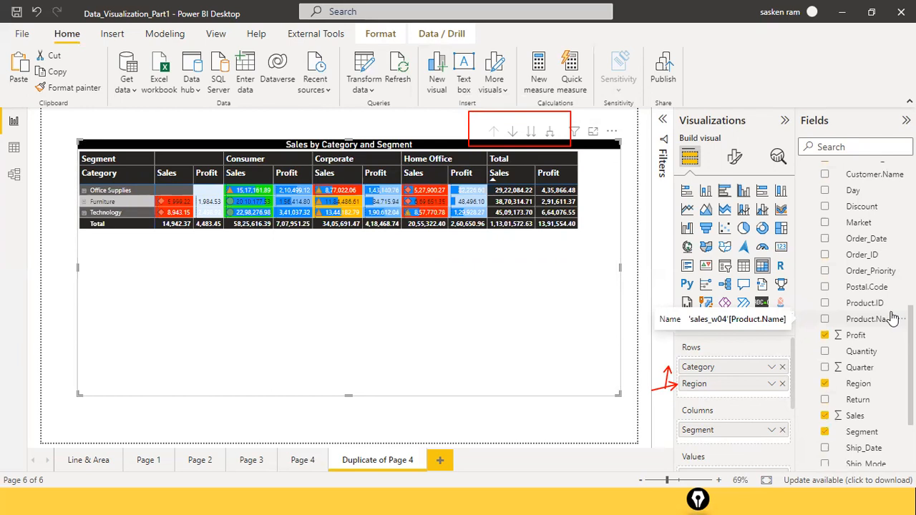
scroll(892, 319, up, 3)
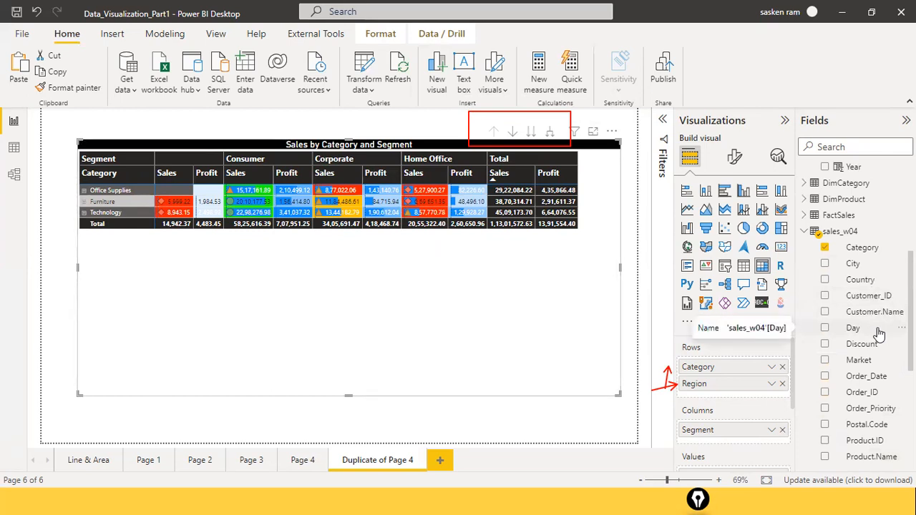
scroll(887, 294, down, 1)
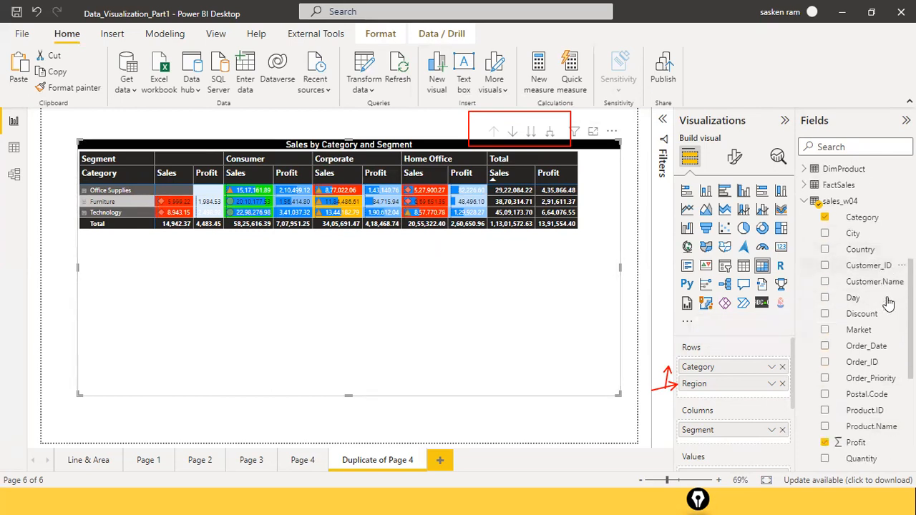
scroll(887, 302, down, 4)
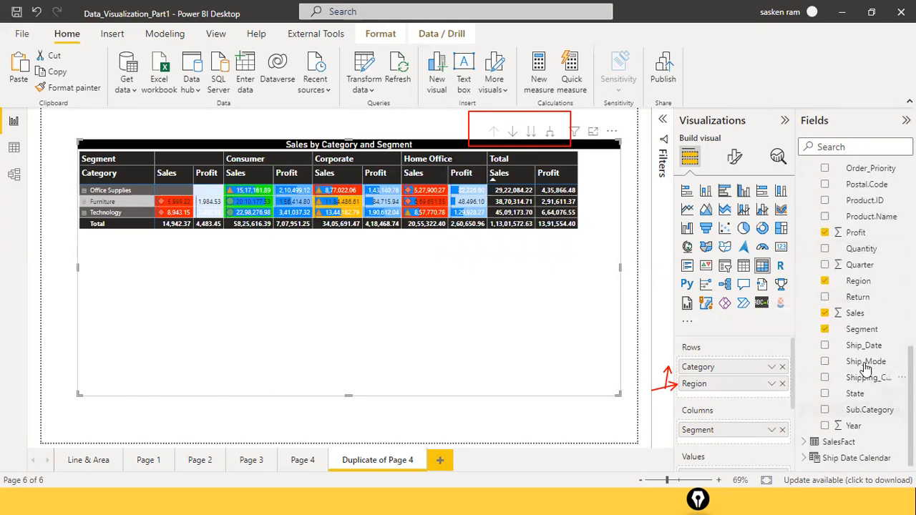
scroll(862, 322, up, 6)
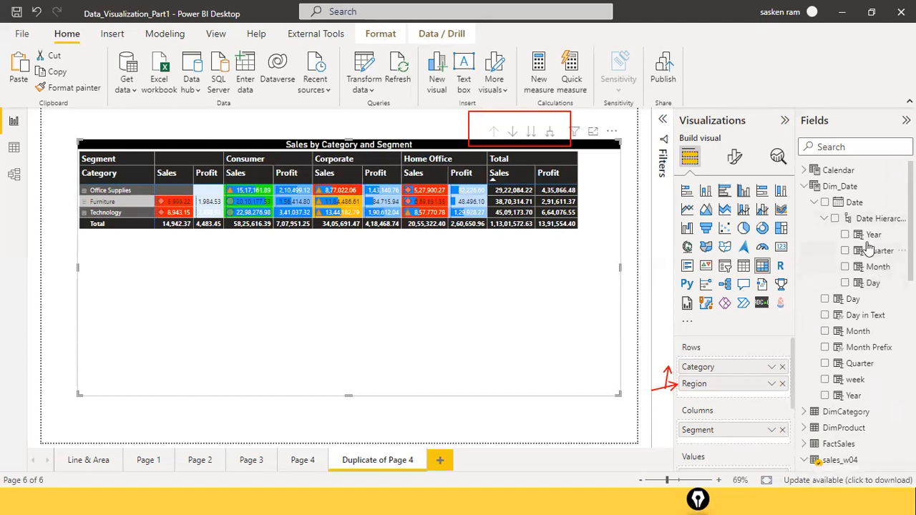
drag(873, 235, 748, 403)
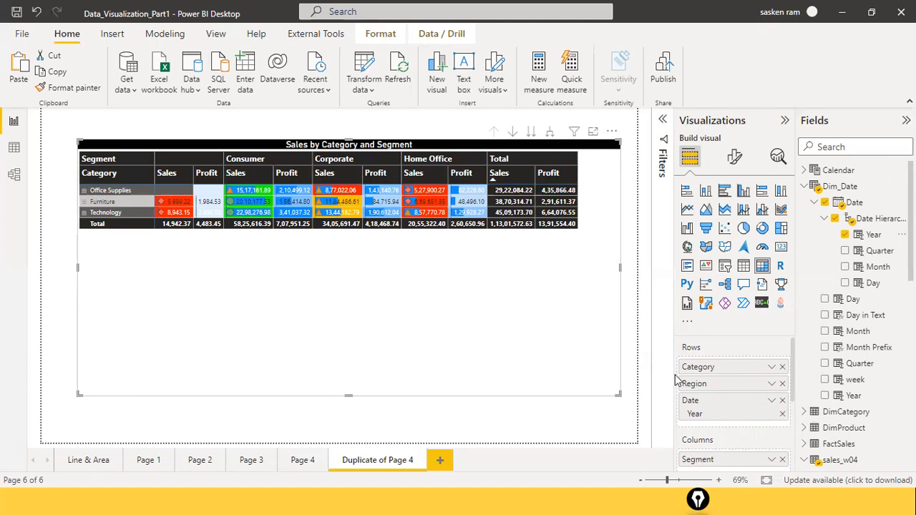
Step: Expand all matrix rows through Region to Year, drill back up to Category, and expand them to Year once more
click(551, 136)
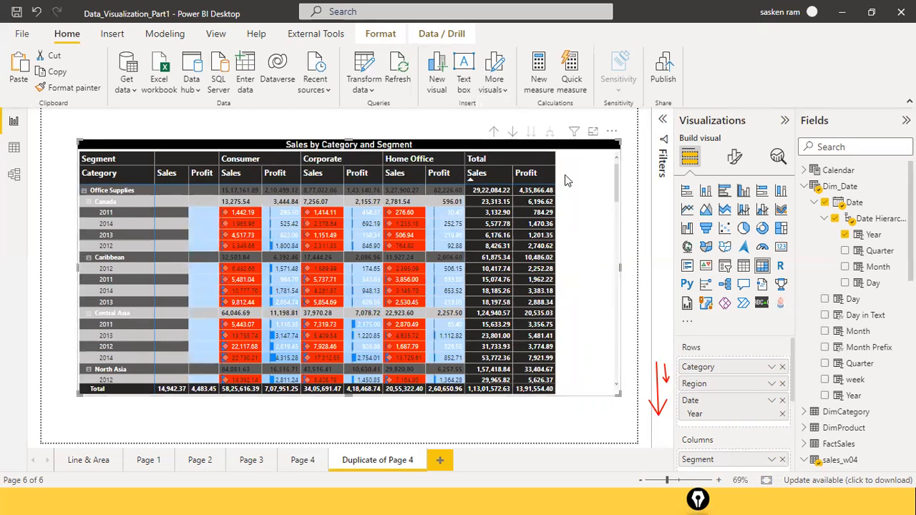
click(494, 133)
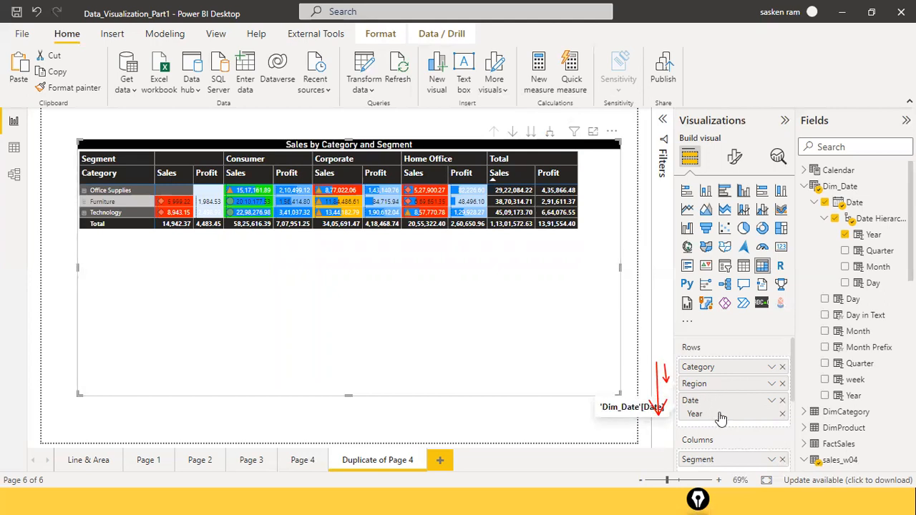
click(550, 134)
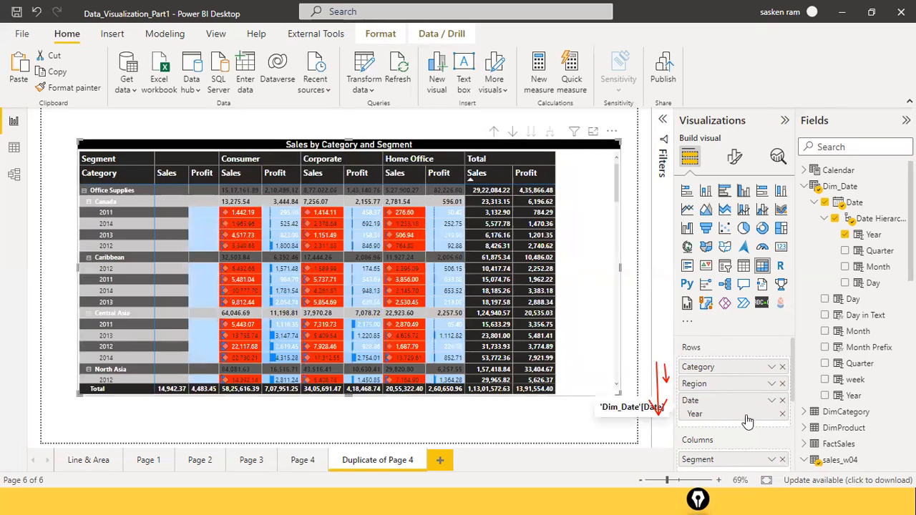
Step: Remove Region from the matrix rows and add Ship_Mode from sales_w04 to its columns below Segment
click(782, 383)
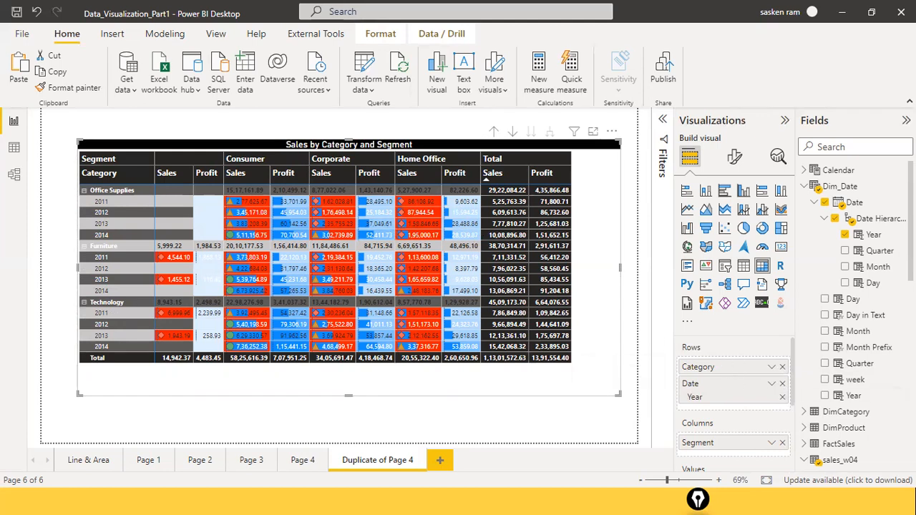
scroll(868, 424, down, 6)
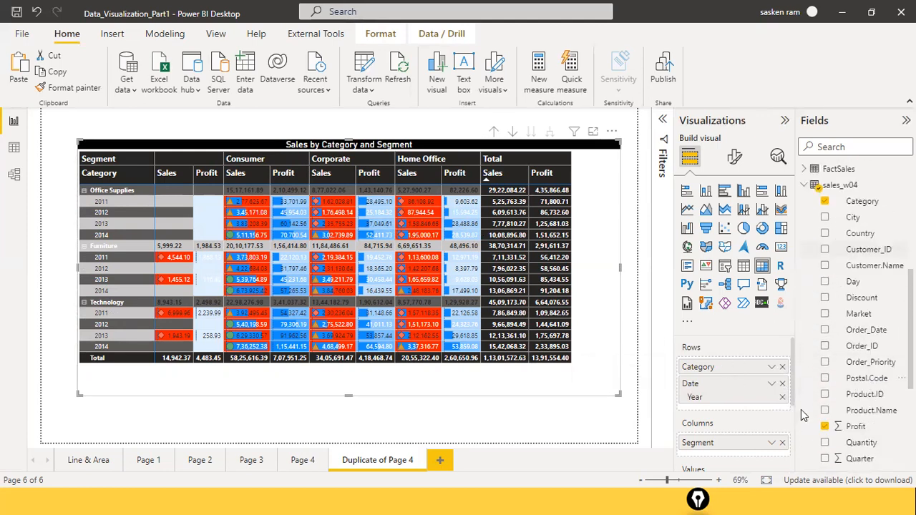
scroll(735, 439, down, 1)
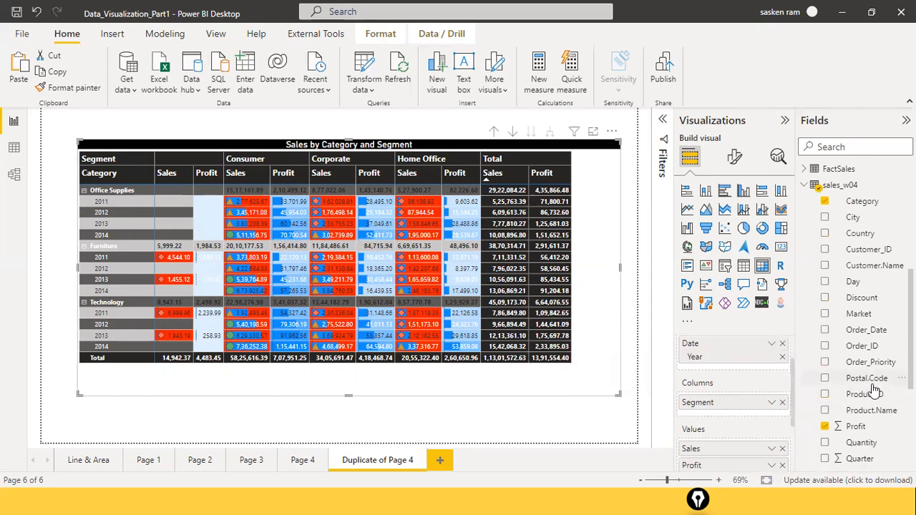
scroll(866, 389, down, 5)
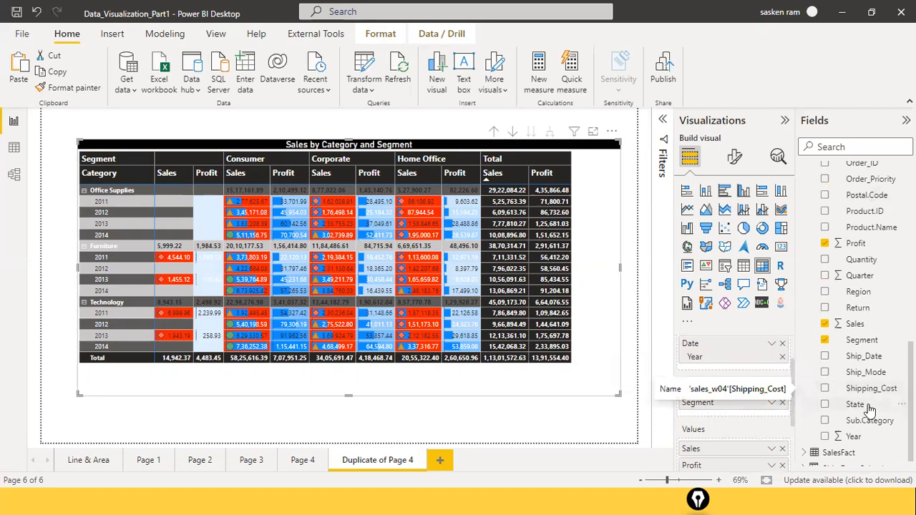
mouse_move(720, 423)
mouse_down()
mouse_move(754, 421)
mouse_move(715, 421)
mouse_up()
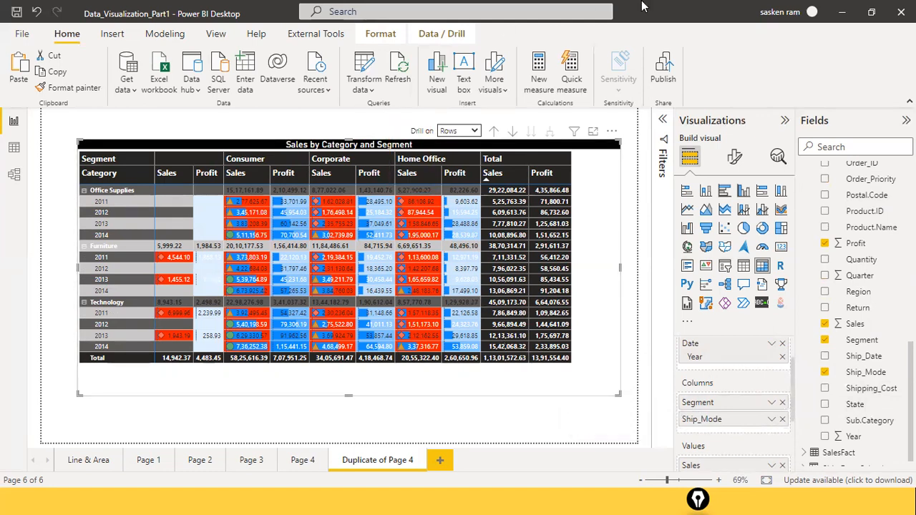
Step: Outline the matrix's Drill on selector with a red rectangle using the Epic Pen annotation tool
click(379, 123)
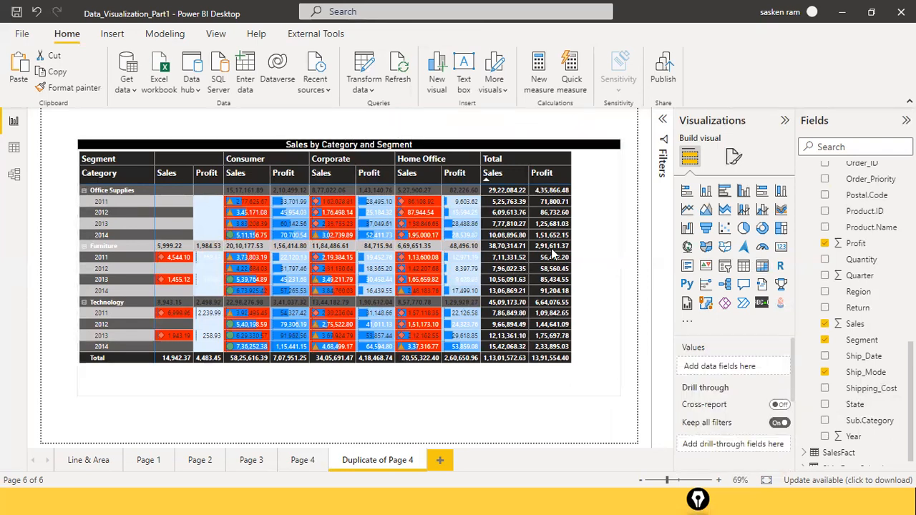
click(582, 244)
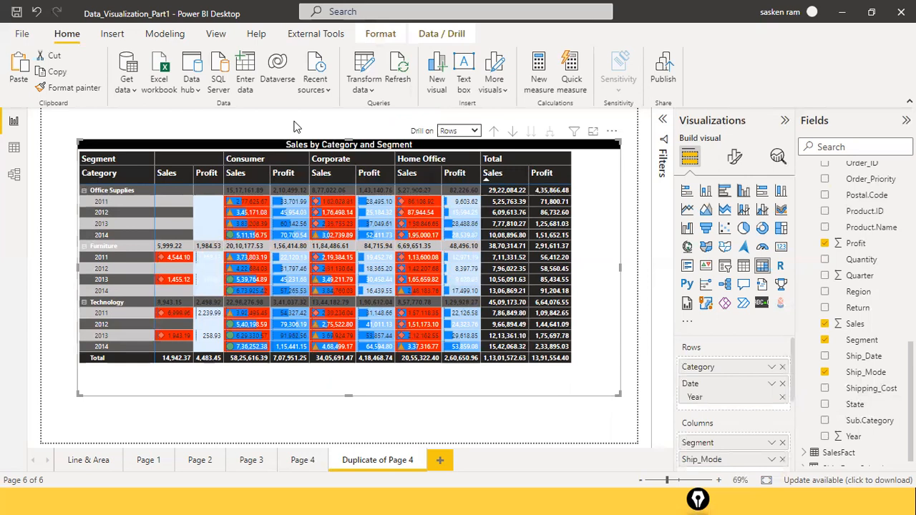
click(405, 119)
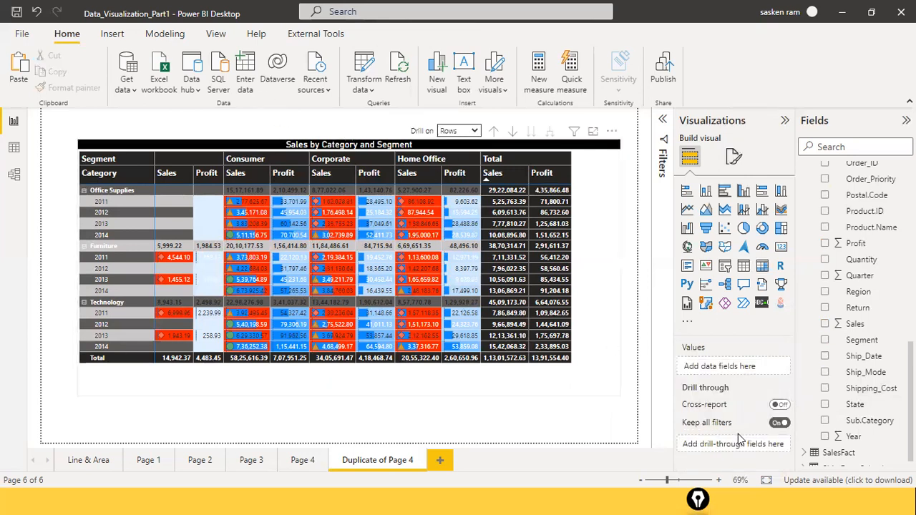
click(698, 499)
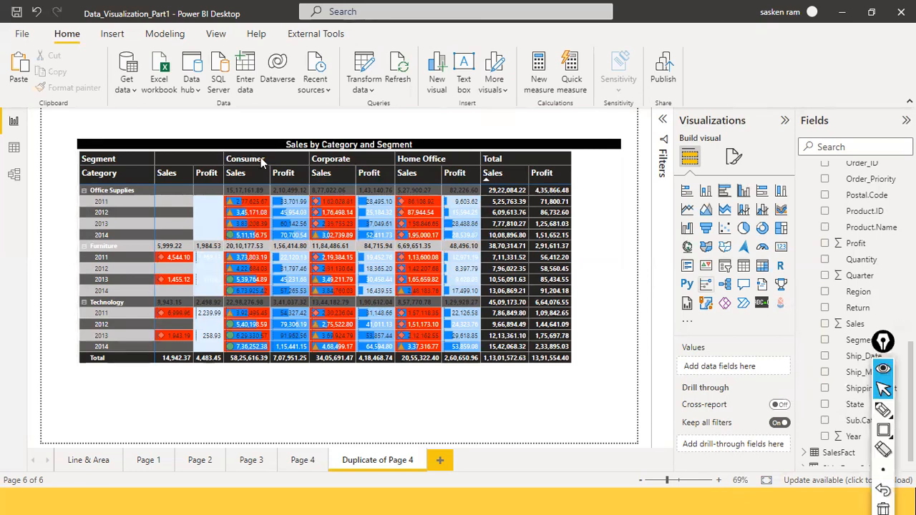
click(884, 430)
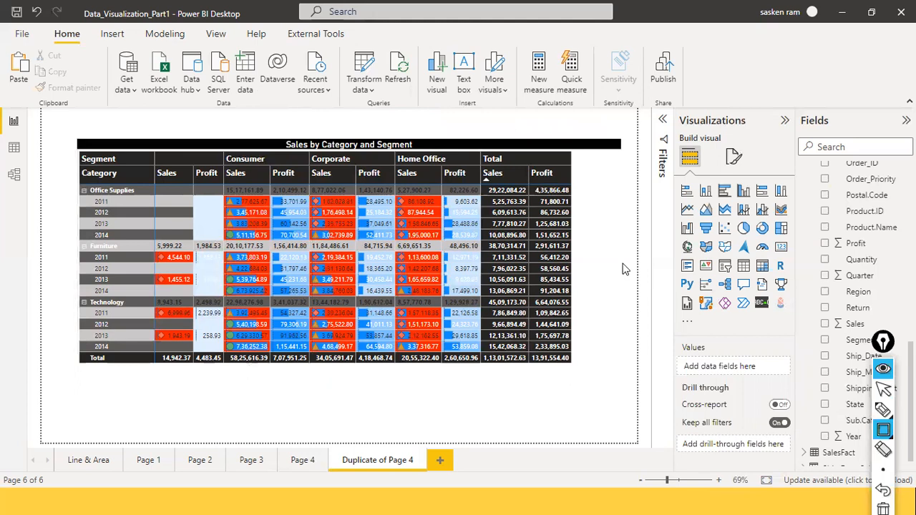
key(ctrl+shift+2)
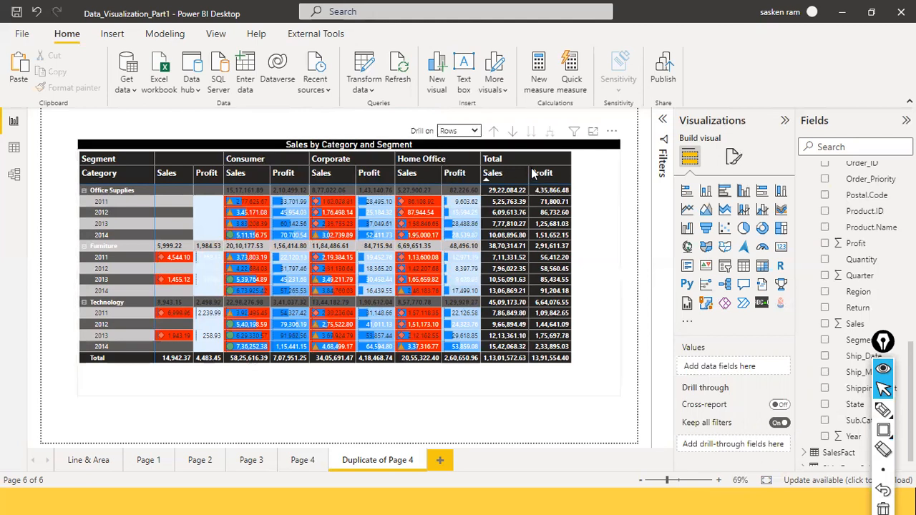
click(440, 159)
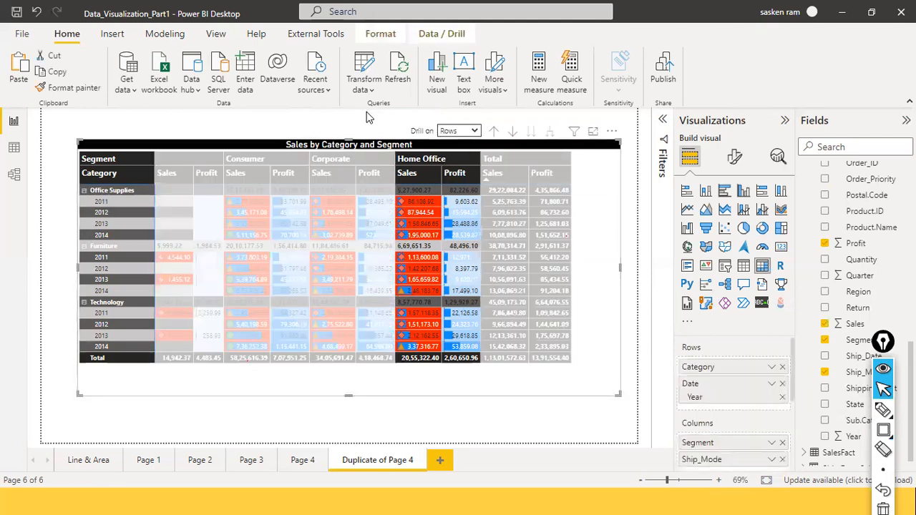
key(ctrl+shift+4)
drag(384, 119, 490, 146)
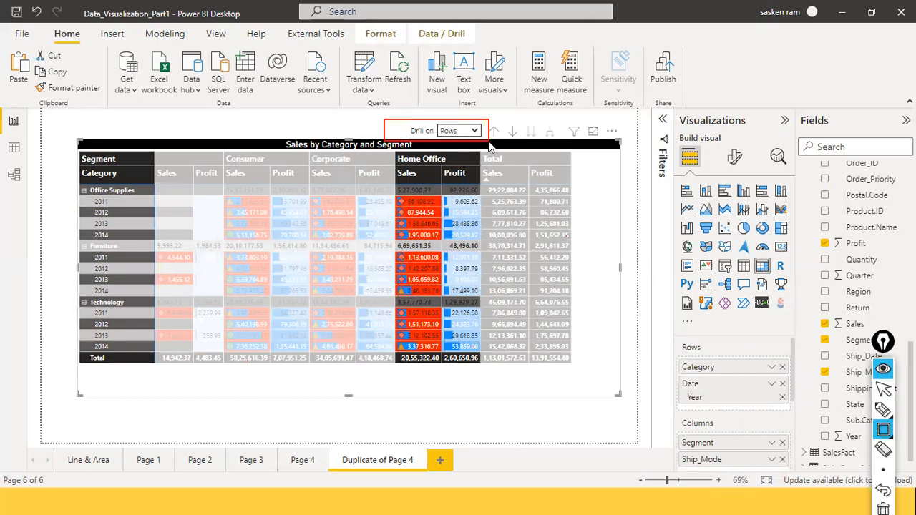
Step: Examine the Rows and Columns choices of the Drill on selector, leaving Rows selected
key(ctrl+shift+1)
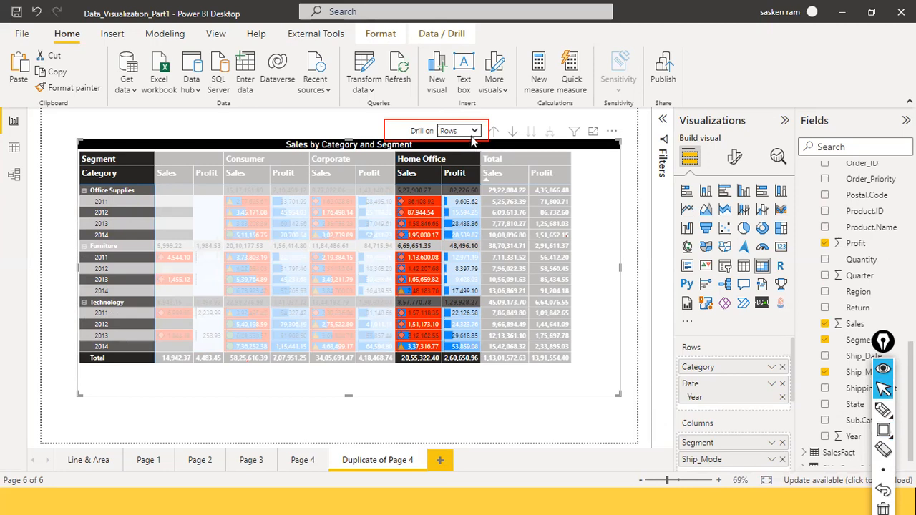
click(474, 133)
click(476, 134)
click(476, 133)
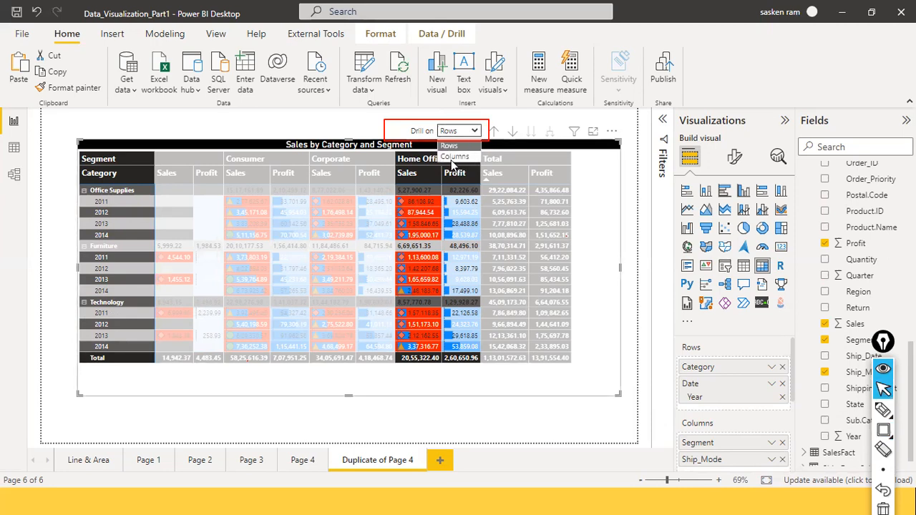
click(468, 151)
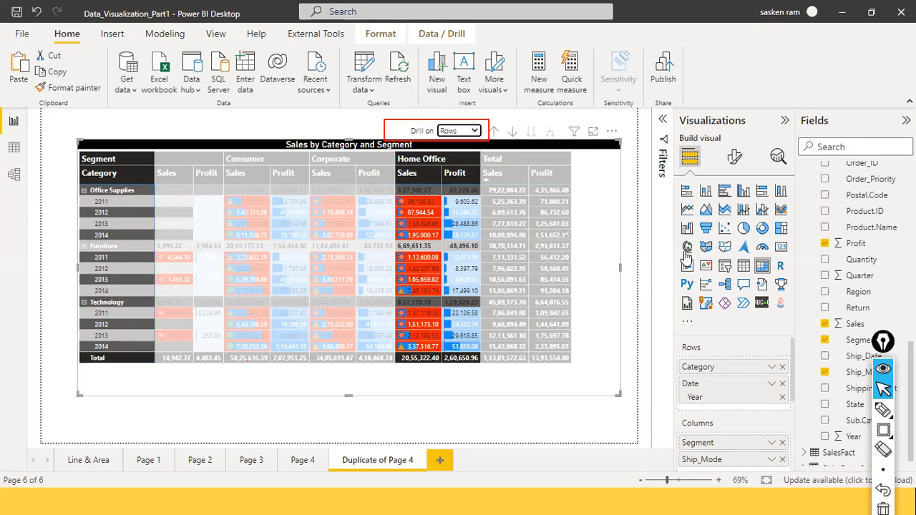
Step: Draw red arrows beside the Rows and Columns field lists to mark the levels of each hierarchy
key(ctrl+shift+a)
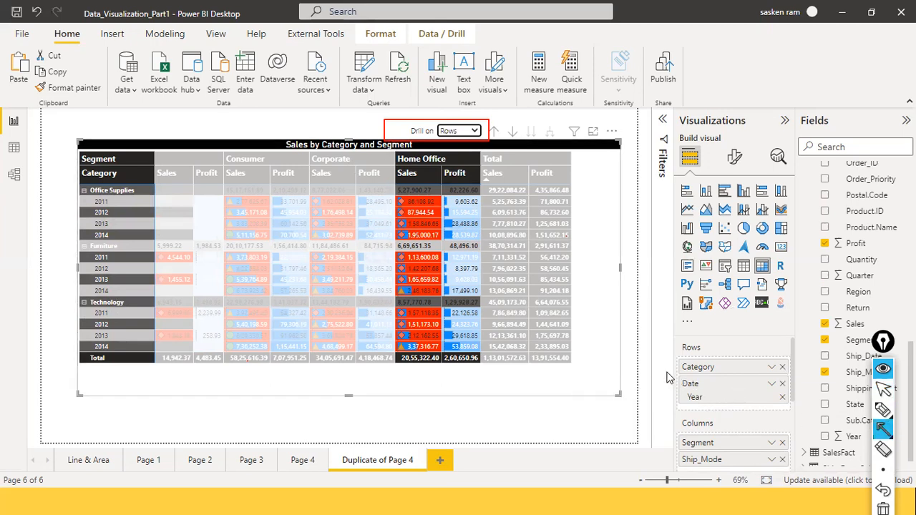
mouse_move(661, 354)
mouse_down()
mouse_move(666, 402)
mouse_move(649, 348)
mouse_up()
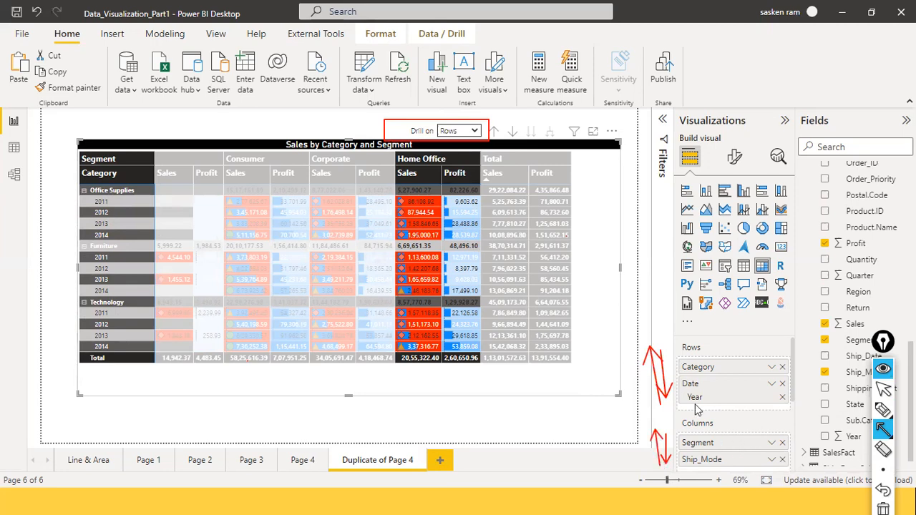
key(ctrl+shift+2)
key(alt+Tab)
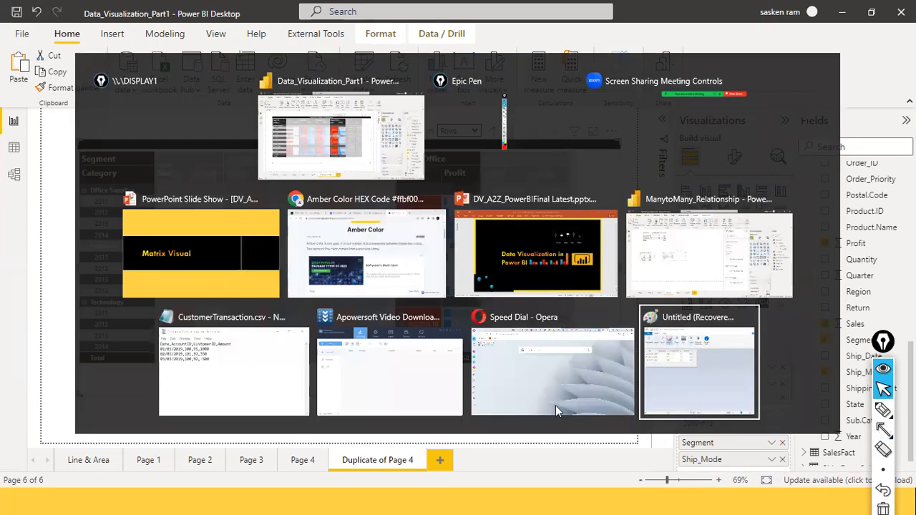
key(alt+Tab)
key(alt+Tab)
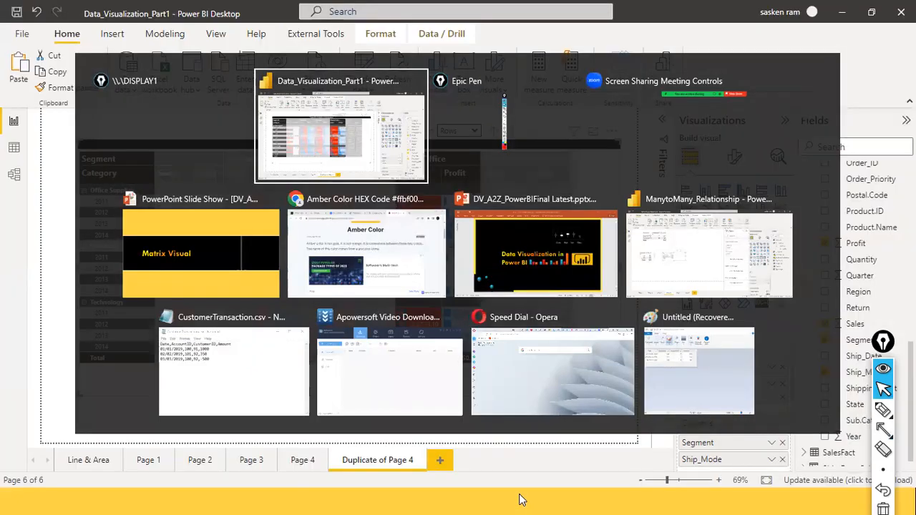
key(alt+Tab)
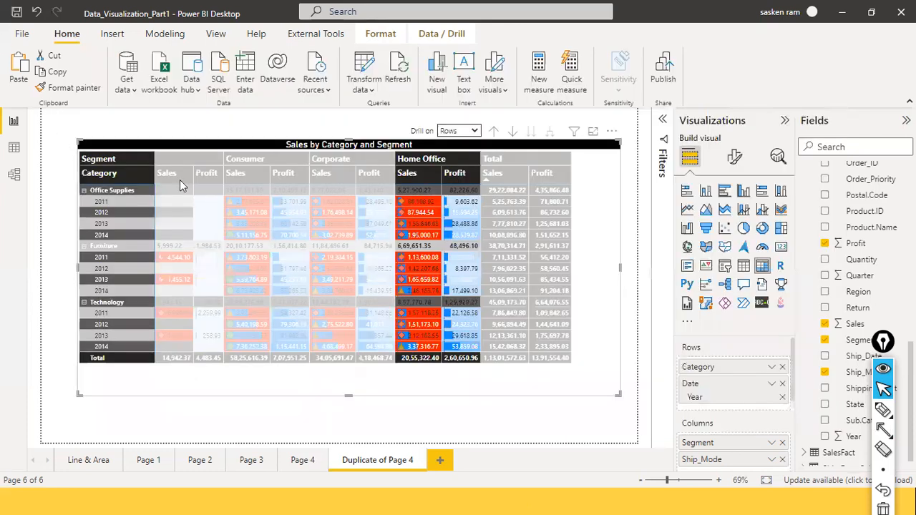
Step: Drill the matrix rows up to Category, and expand all column segments down to the Ship_Mode level
click(581, 263)
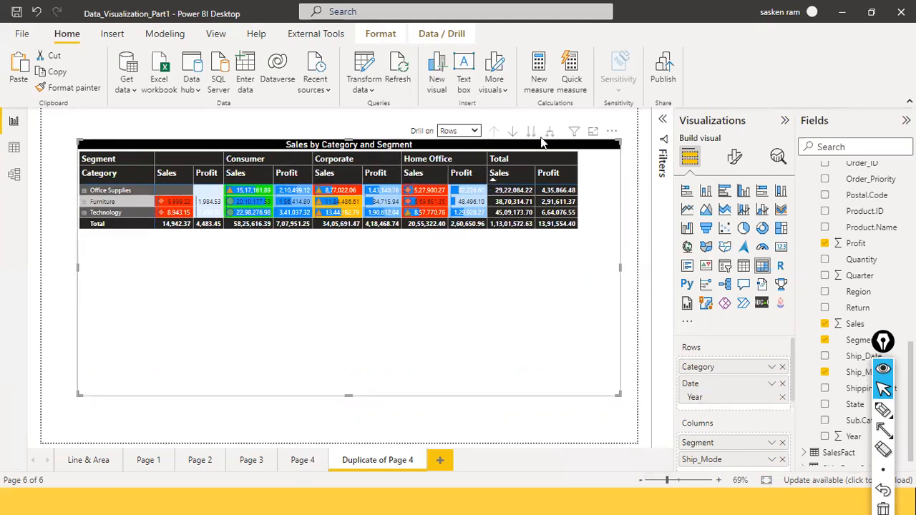
click(472, 136)
click(458, 156)
click(547, 135)
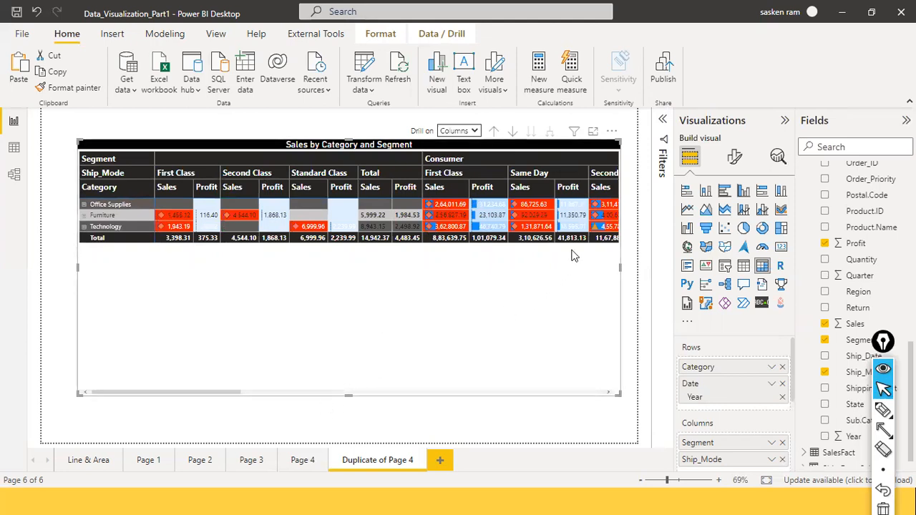
Step: Widen the matrix to the page's right edge and mark the column order from Segment to Ship_Mode with a red arrow
drag(619, 270, 637, 268)
drag(238, 396, 614, 397)
drag(541, 392, 80, 376)
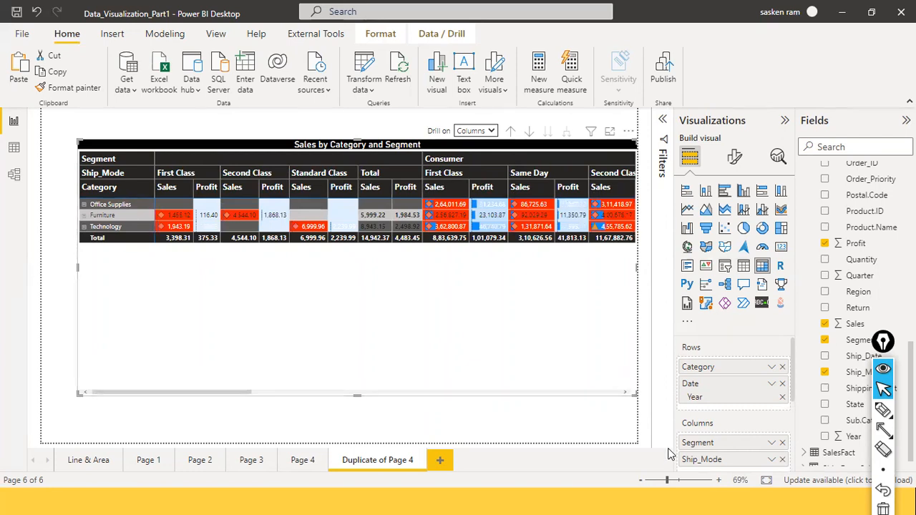
key(ctrl+shift+a)
drag(667, 441, 669, 458)
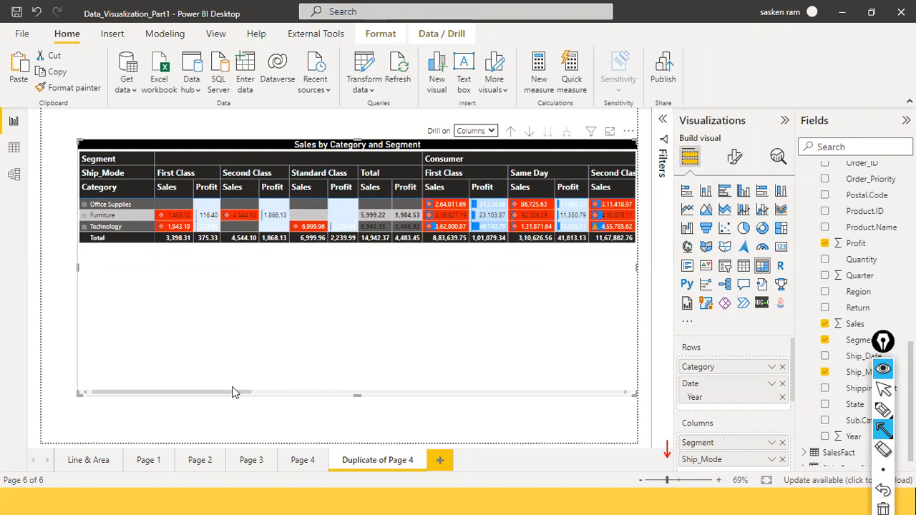
key(ctrl+shift+2)
drag(247, 396, 326, 398)
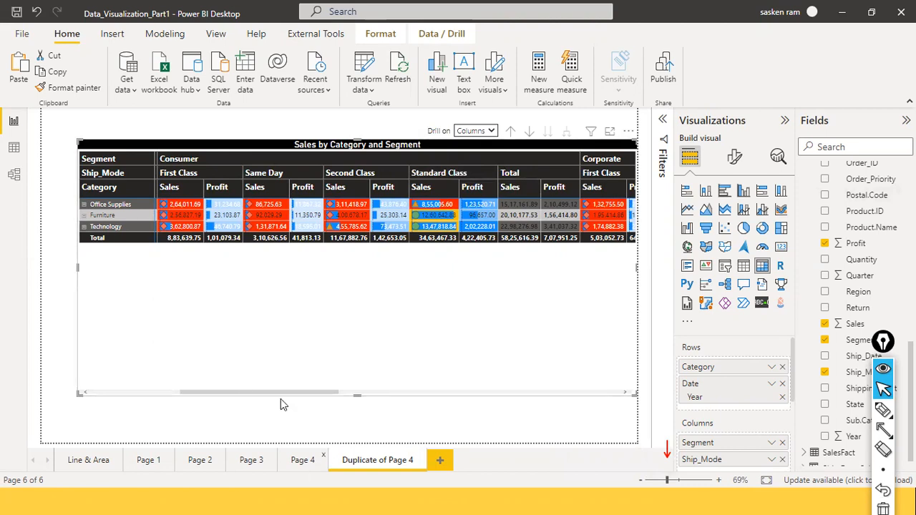
Step: Drill the matrix columns up to Segment, and switch drilling to Rows to expand all categories to the next level
click(511, 135)
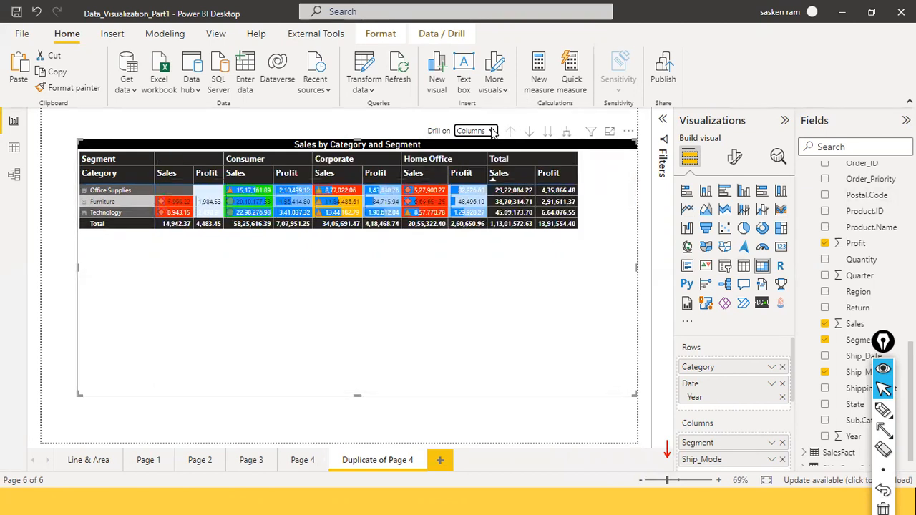
click(491, 131)
click(567, 138)
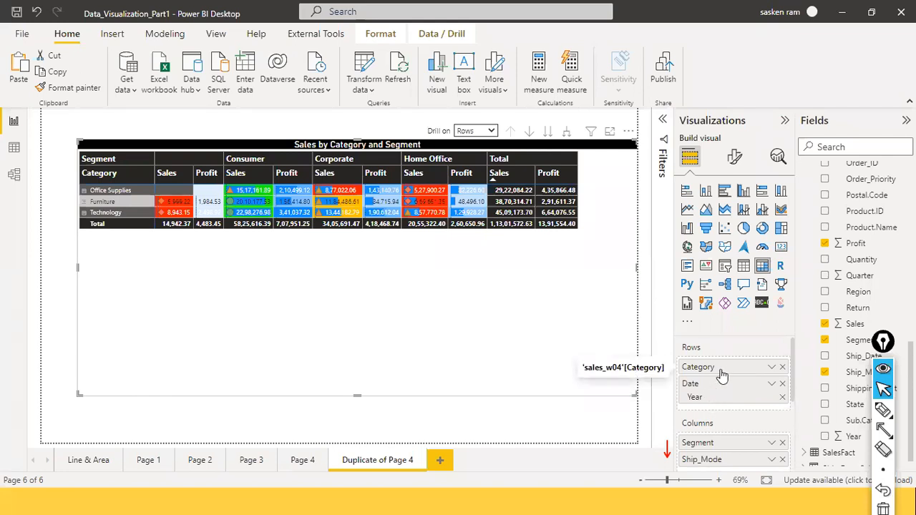
Step: Move the matrix rows to the next hierarchy level, Year, and review the Drill on choices against the column fields
click(546, 133)
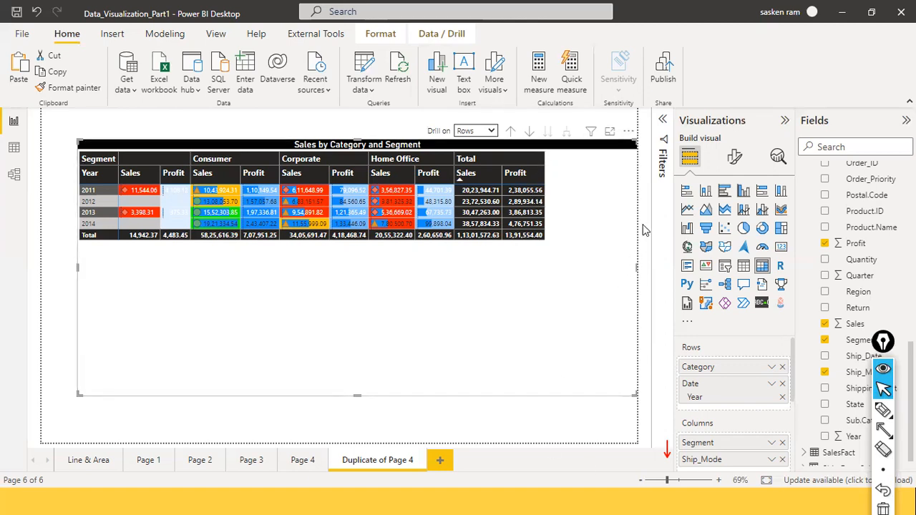
scroll(719, 369, down, 3)
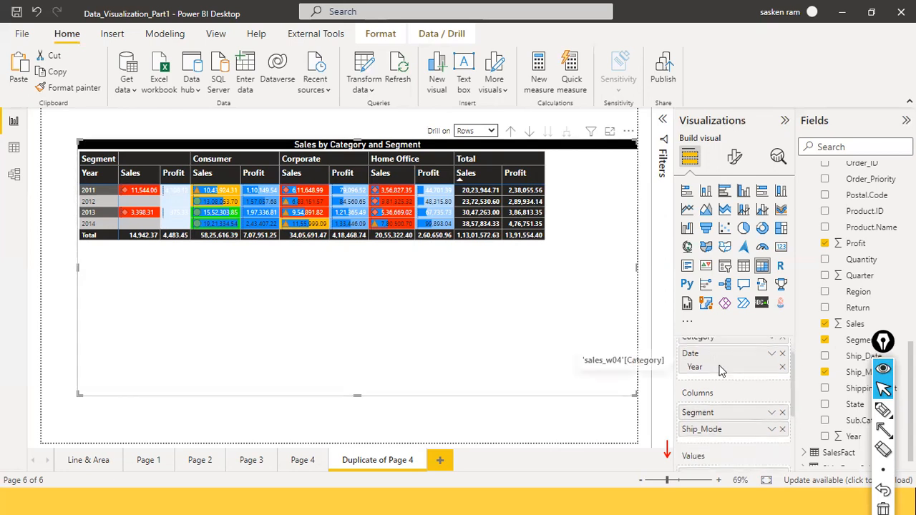
click(492, 132)
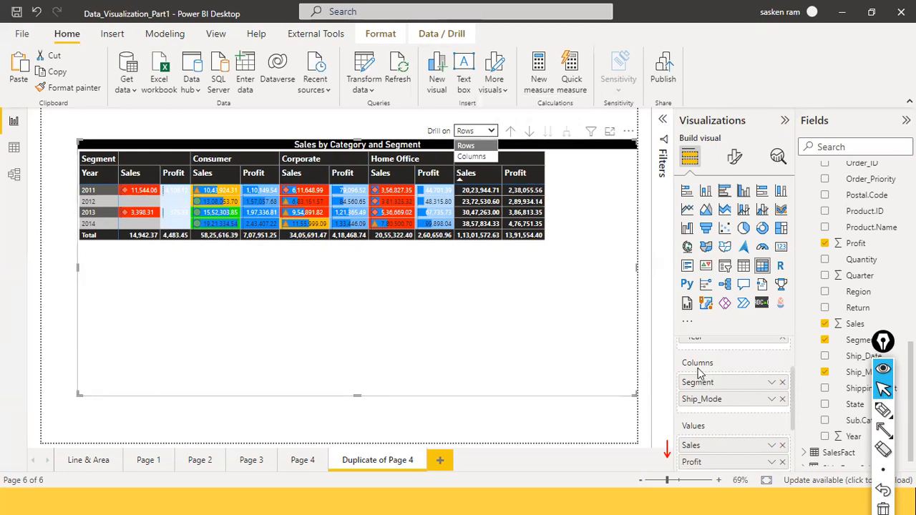
scroll(715, 379, up, 2)
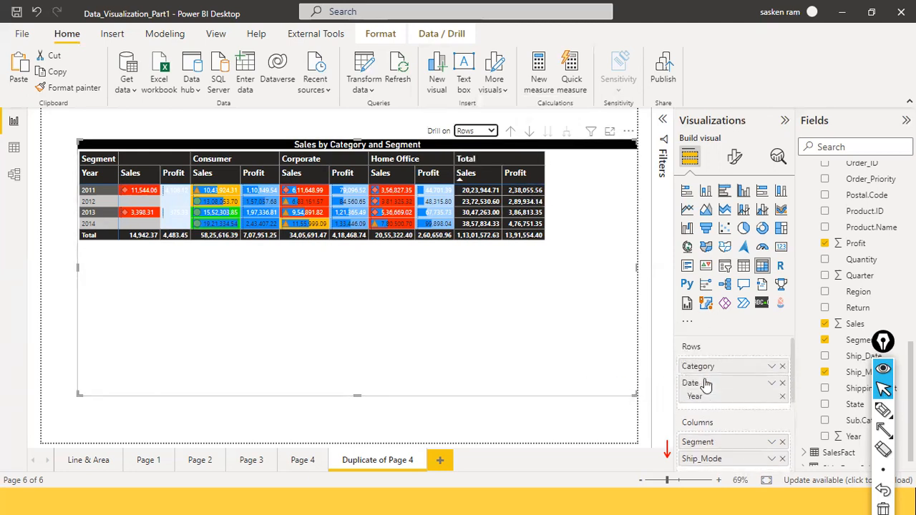
Step: Return the matrix rows to Category with drill-down mode turned on, and convert the matrix to a clustered column chart
click(549, 135)
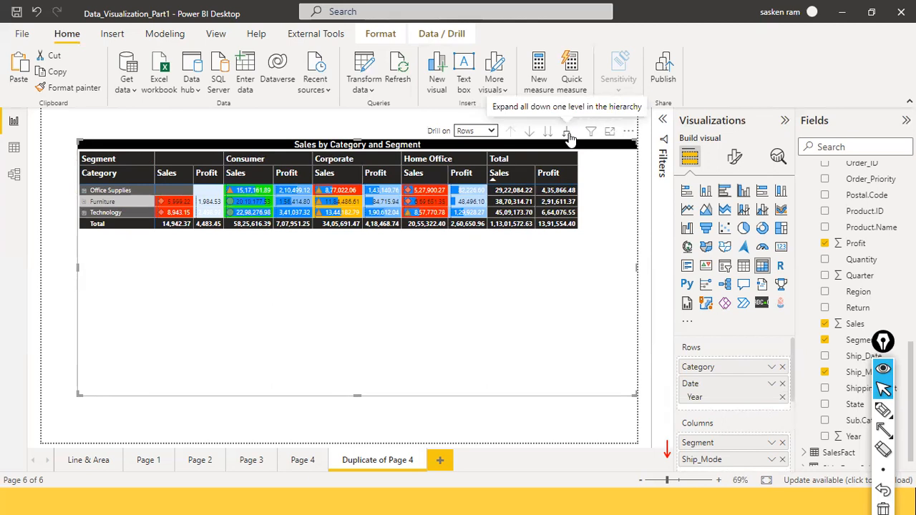
click(530, 134)
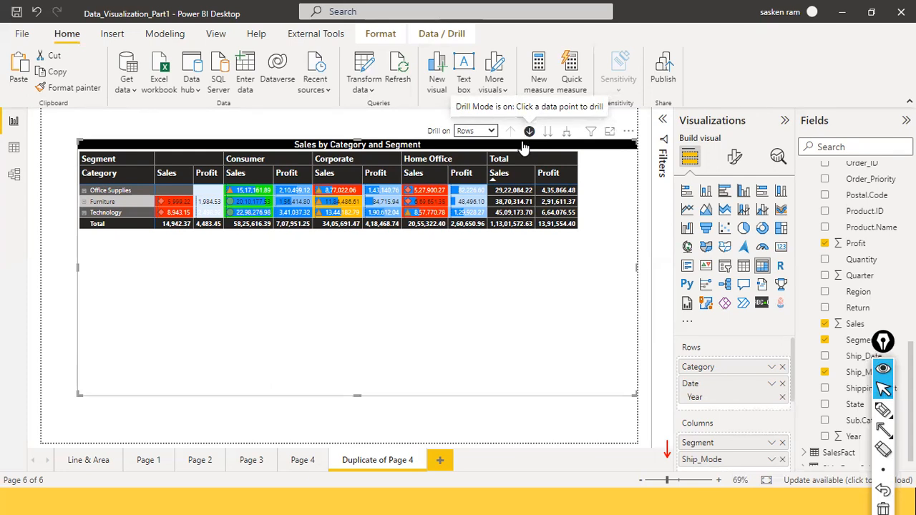
click(745, 193)
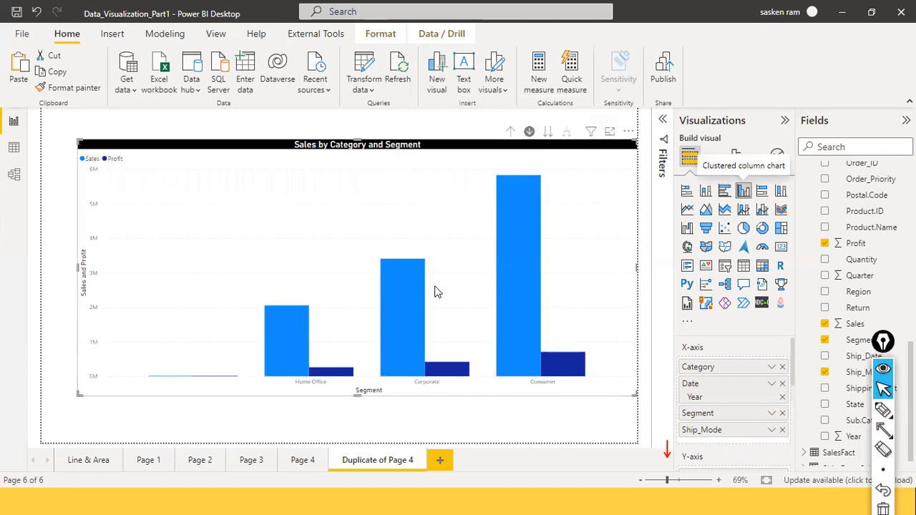
Step: Reduce the column chart's height and width to free space on the page, and drill it up to Category
drag(349, 398, 360, 301)
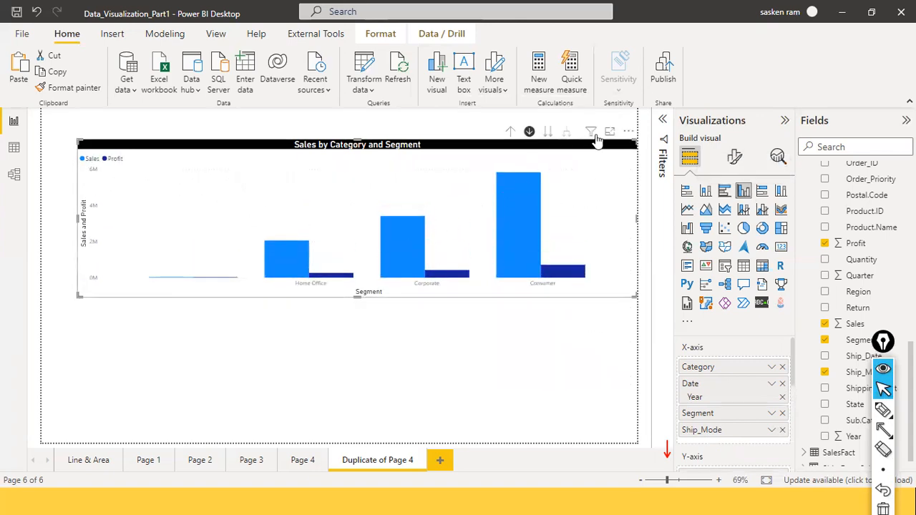
drag(636, 216, 555, 217)
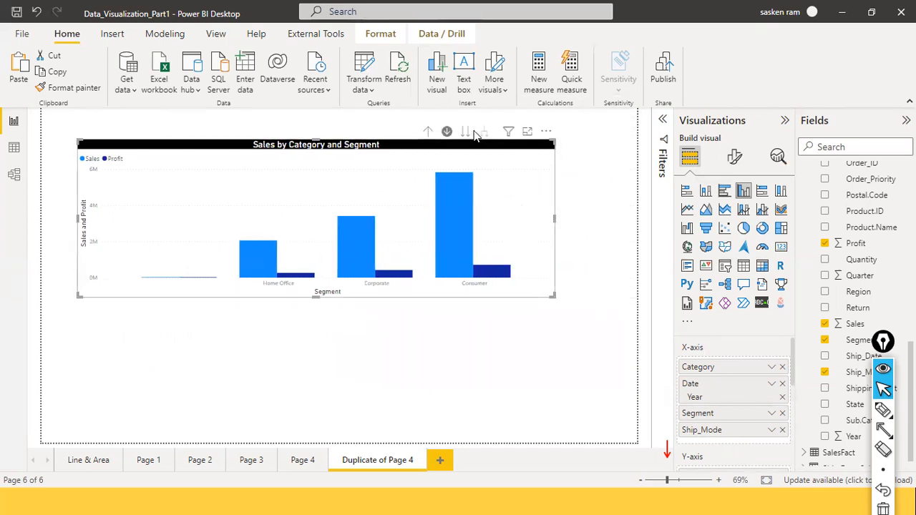
click(428, 132)
click(428, 133)
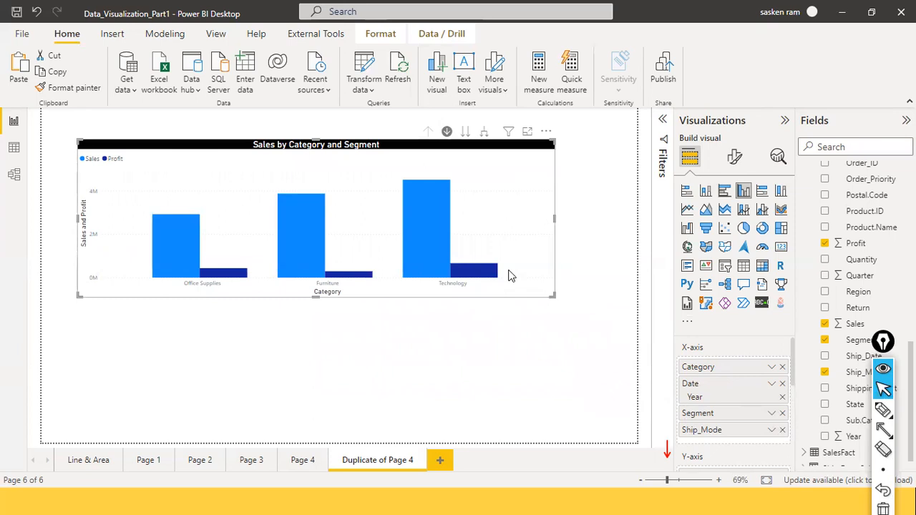
Step: Add a second clustered column chart and fit it as a small visual below the first chart
click(438, 413)
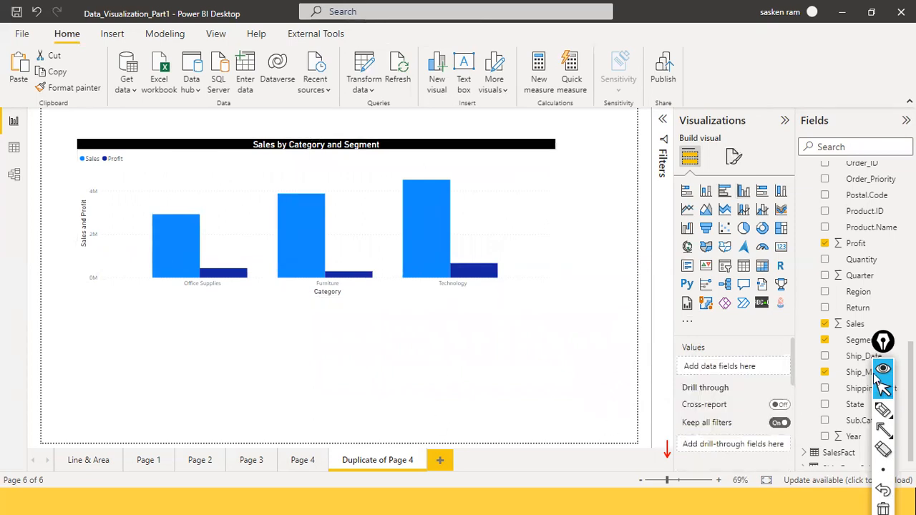
click(741, 196)
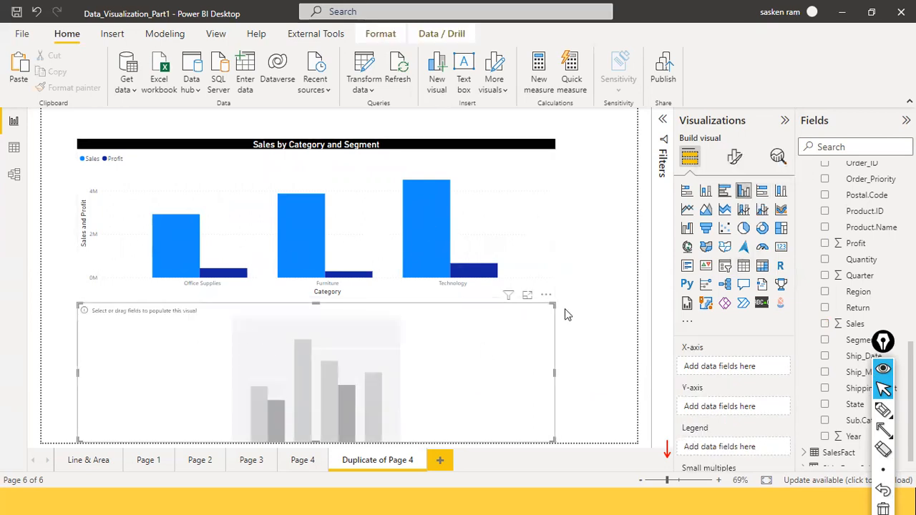
drag(554, 306, 304, 344)
mouse_move(263, 381)
mouse_down()
mouse_move(277, 350)
mouse_move(266, 364)
mouse_up()
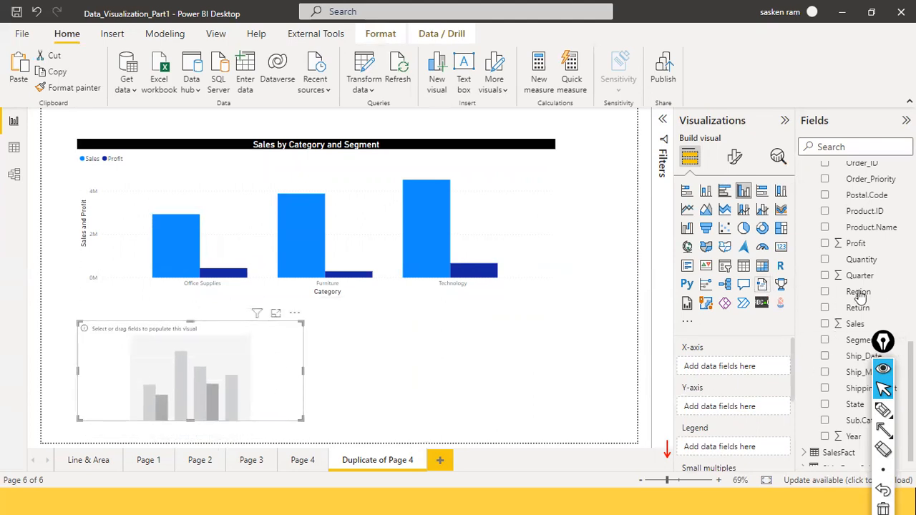
Step: Plot Profit by Category in the new column chart and shift it slightly farther below the first chart
scroll(879, 324, up, 2)
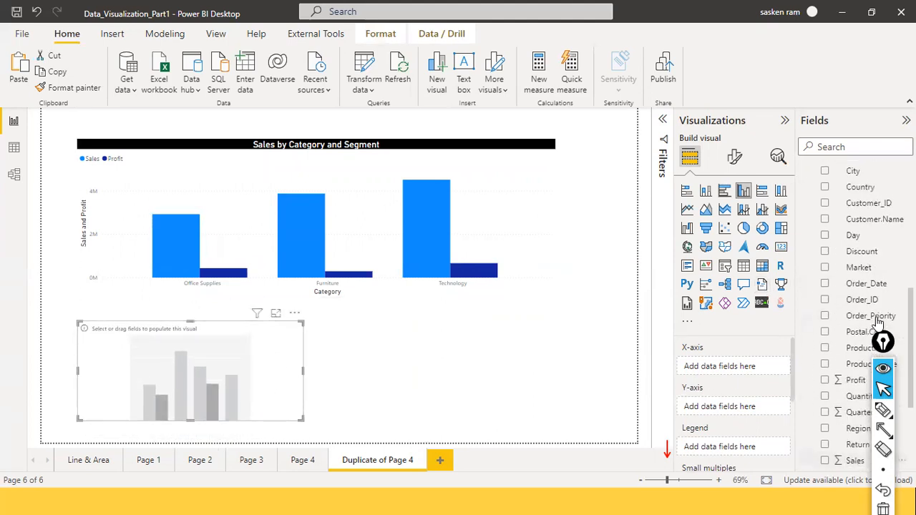
scroll(879, 323, up, 3)
drag(867, 291, 204, 364)
scroll(846, 351, down, 3)
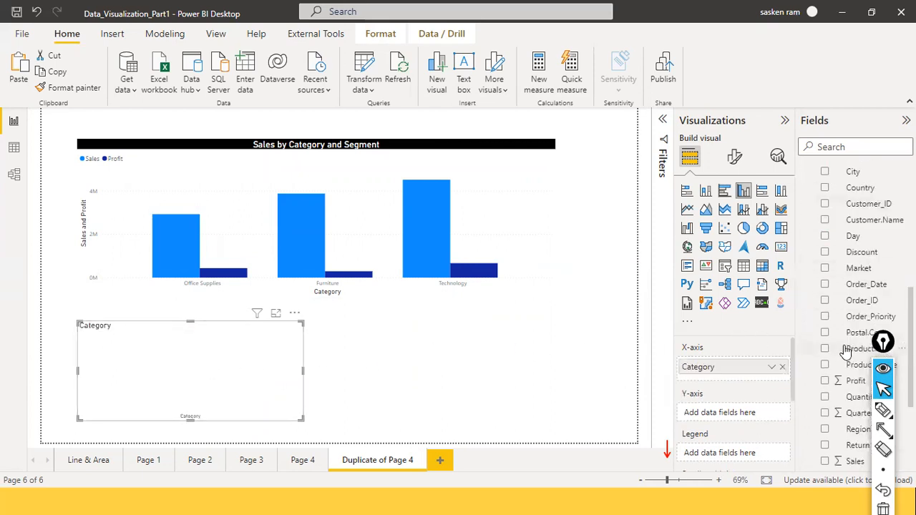
drag(849, 383, 241, 353)
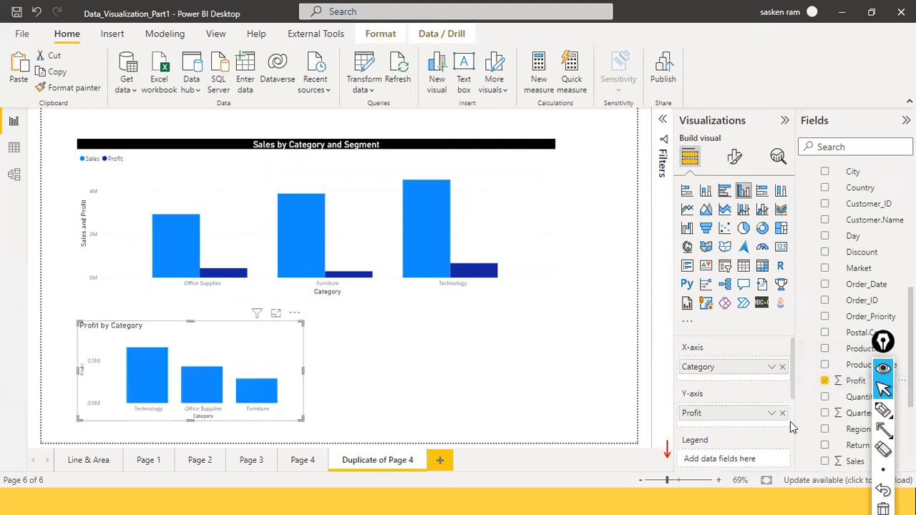
drag(249, 369, 259, 378)
Step: Drill into Office Supplies in the upper chart and compare its yearly bars with the filtered Profit by Category chart
click(447, 133)
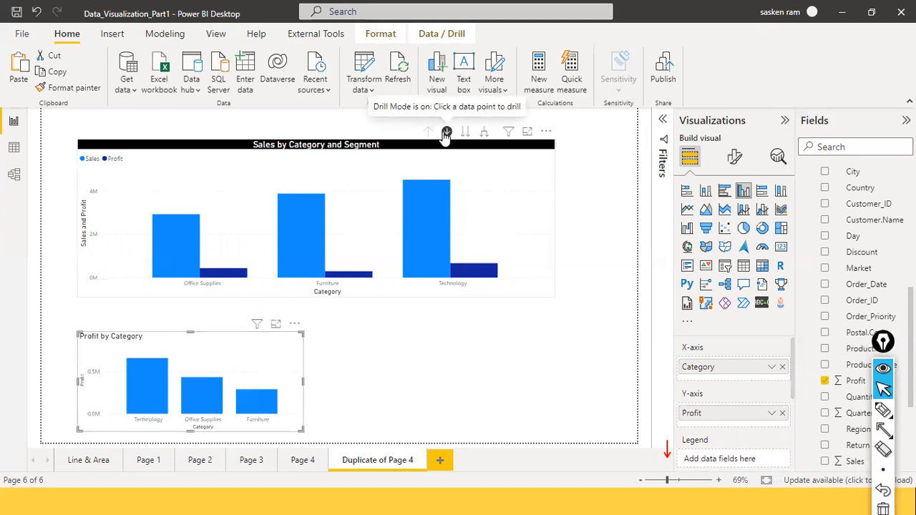
click(549, 207)
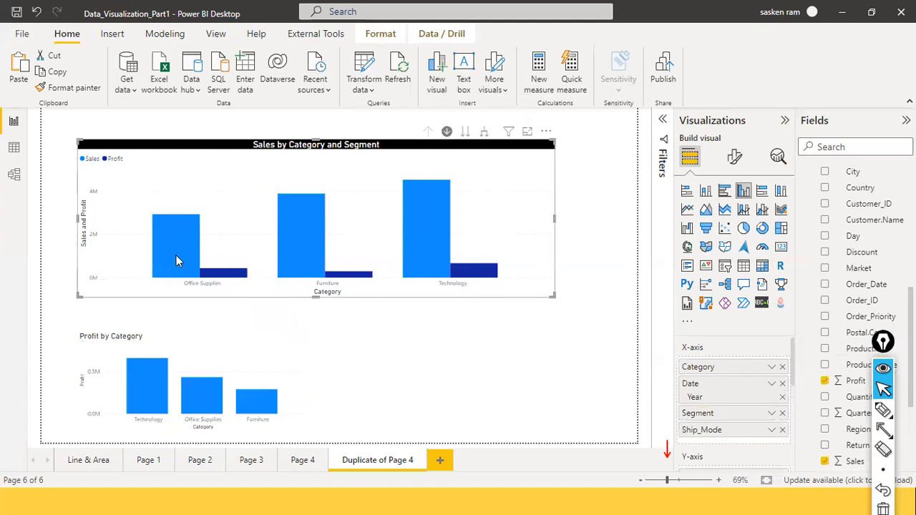
mouse_move(176, 256)
mouse_move(242, 278)
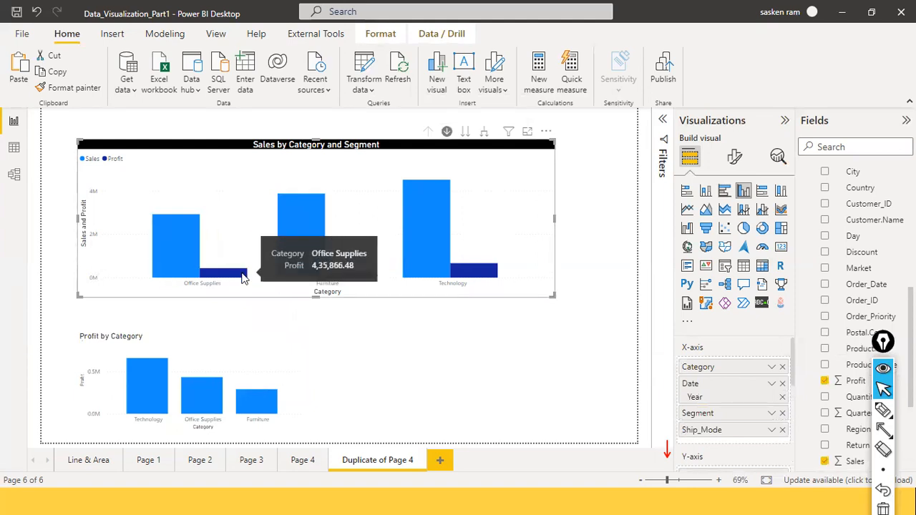
click(177, 232)
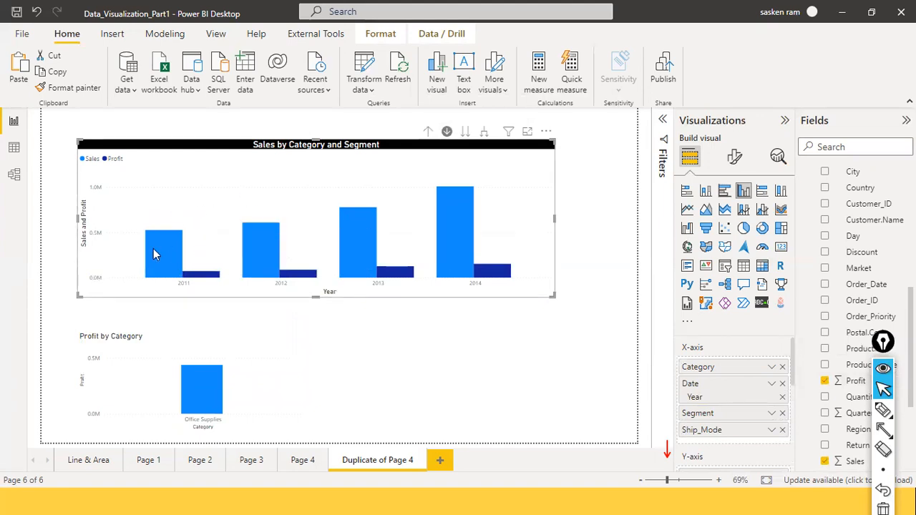
mouse_move(485, 274)
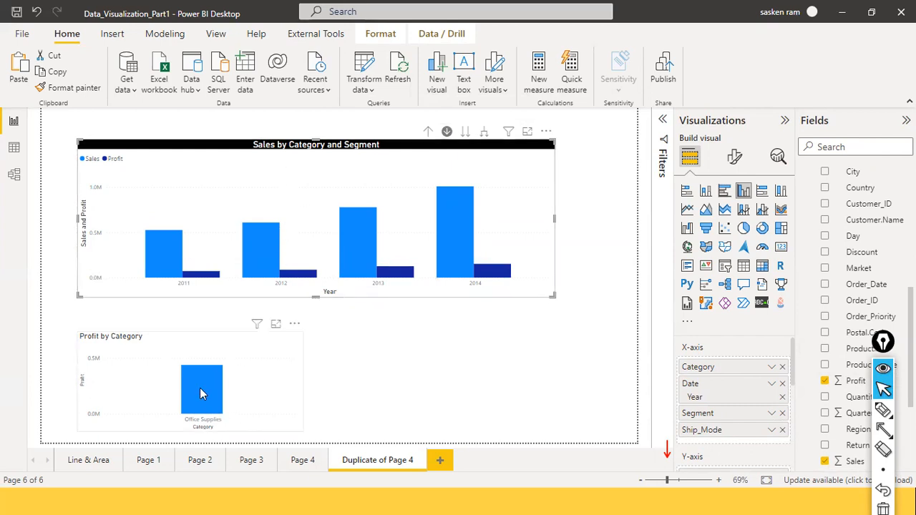
mouse_move(200, 393)
mouse_move(146, 228)
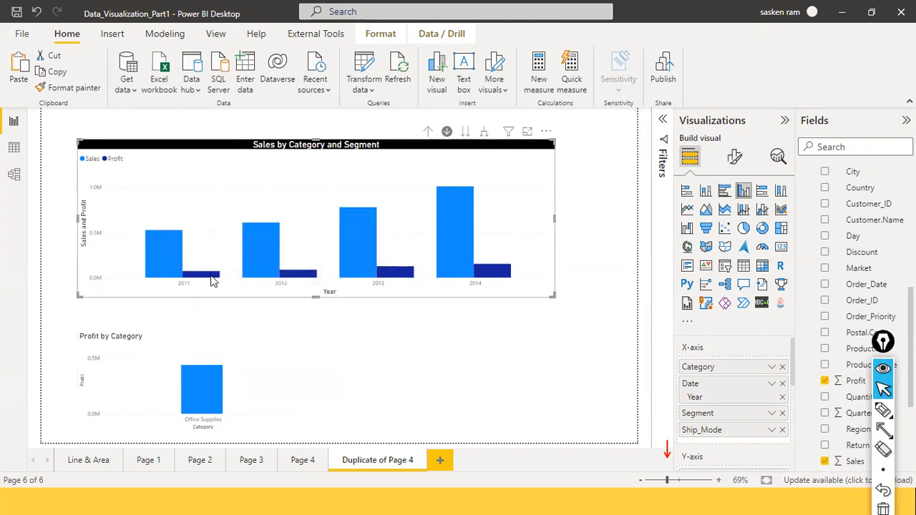
mouse_move(212, 279)
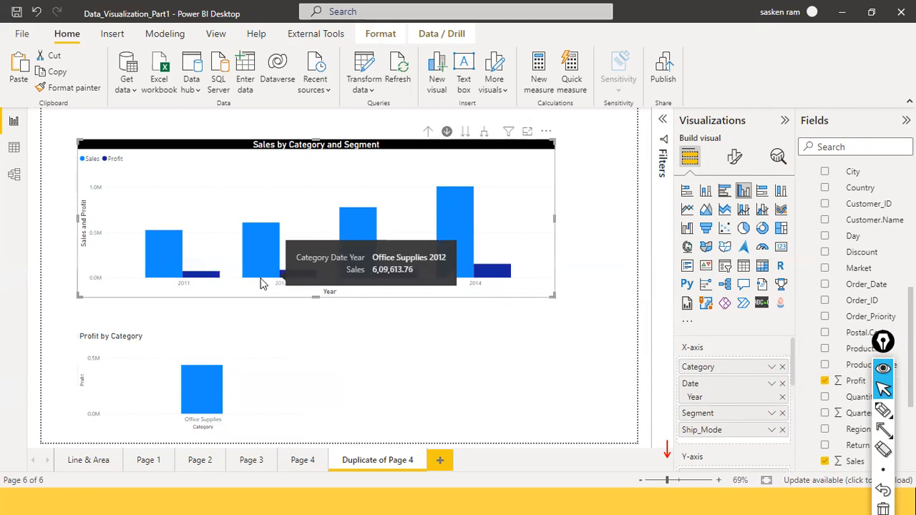
Step: Remove Profit from the lower chart's Y-axis and add the Profit field back
click(246, 390)
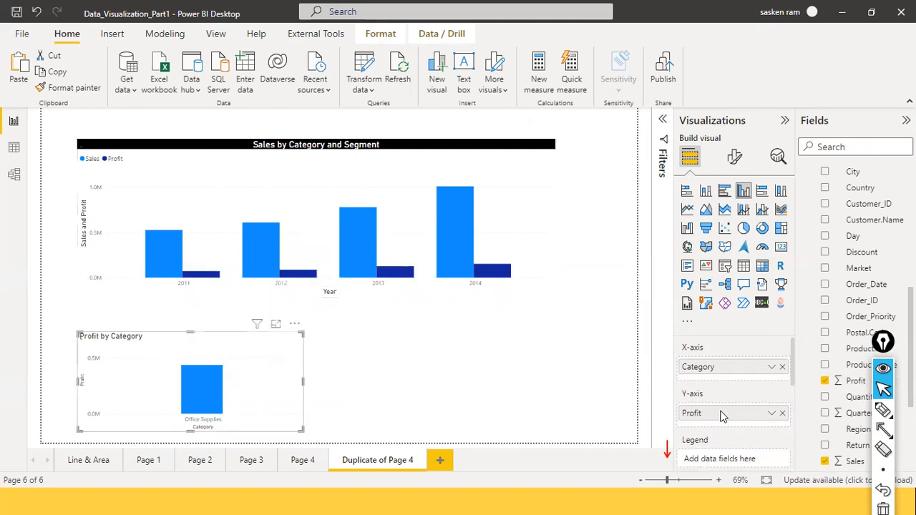
click(782, 413)
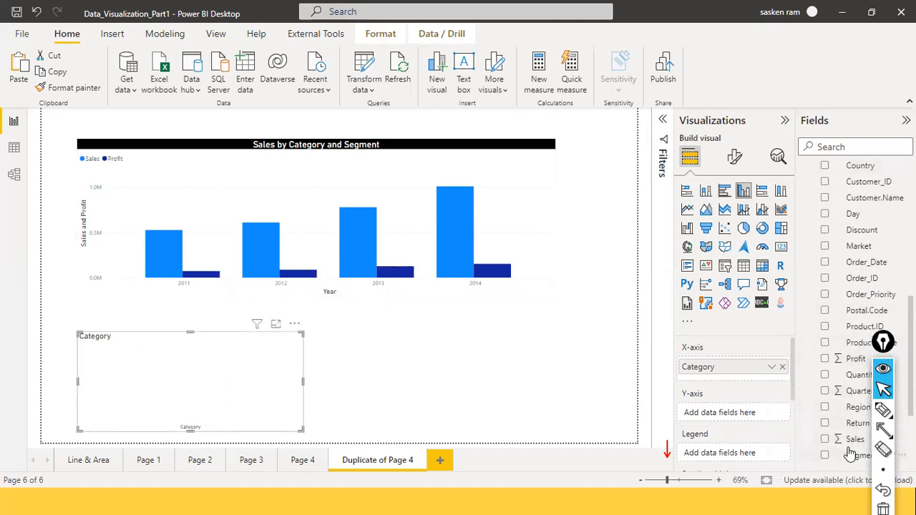
click(854, 376)
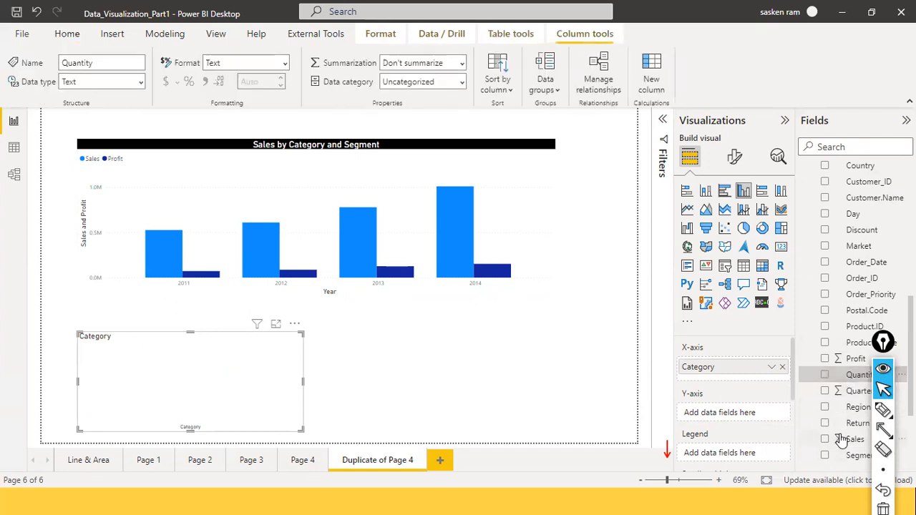
drag(834, 361, 219, 405)
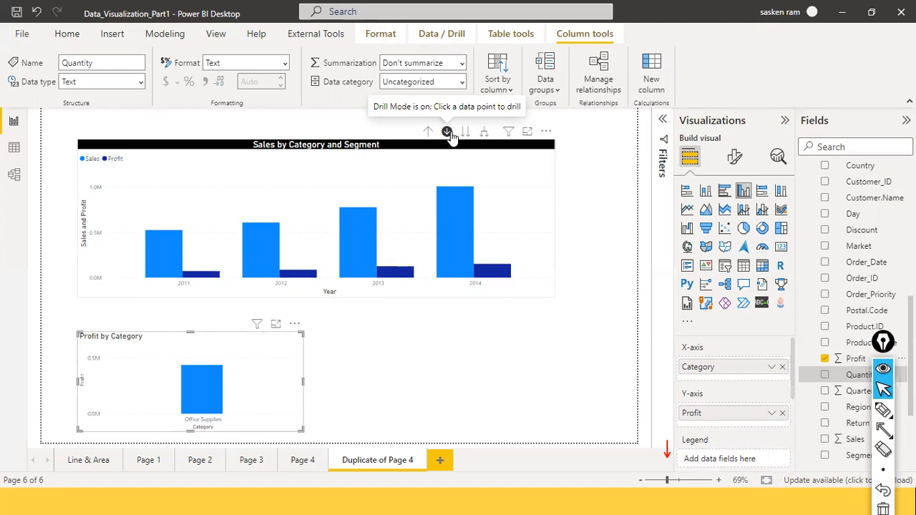
Step: Return the upper chart to Category and drill into Technology, expanding down to Ship_Mode in a taller chart
click(430, 135)
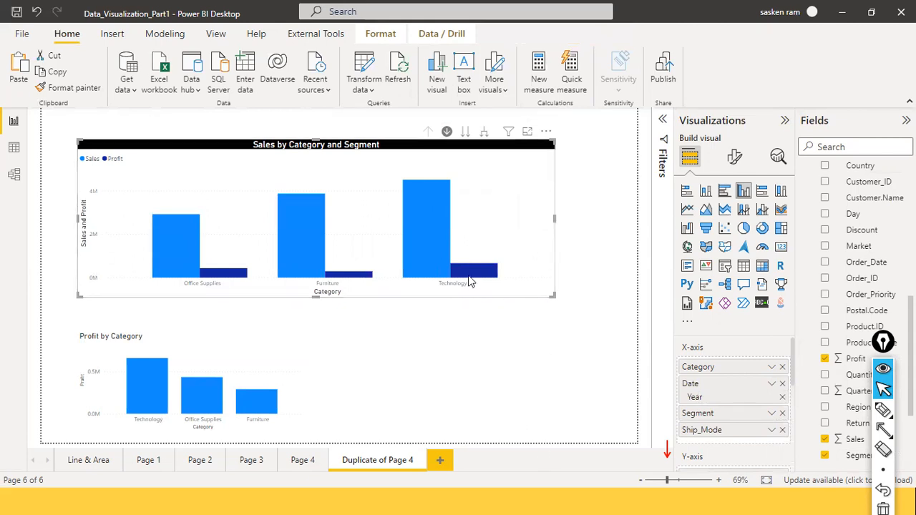
click(419, 209)
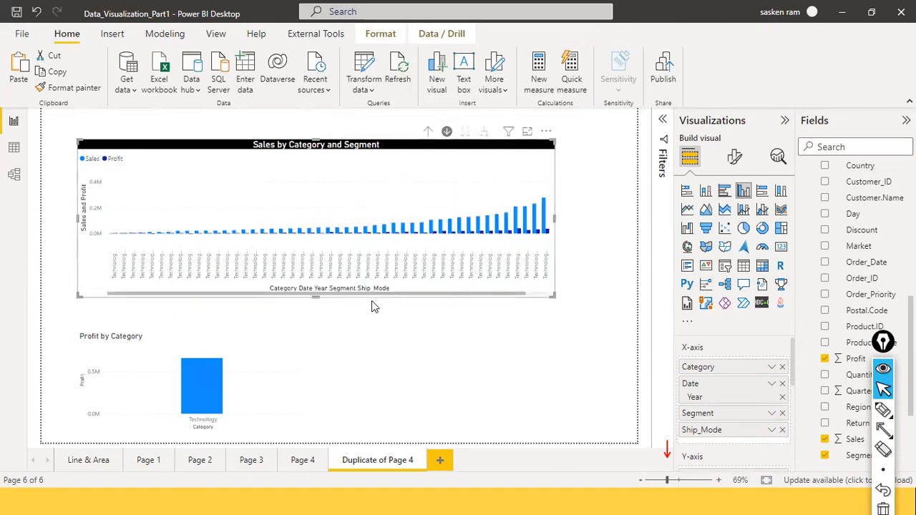
drag(316, 297, 320, 399)
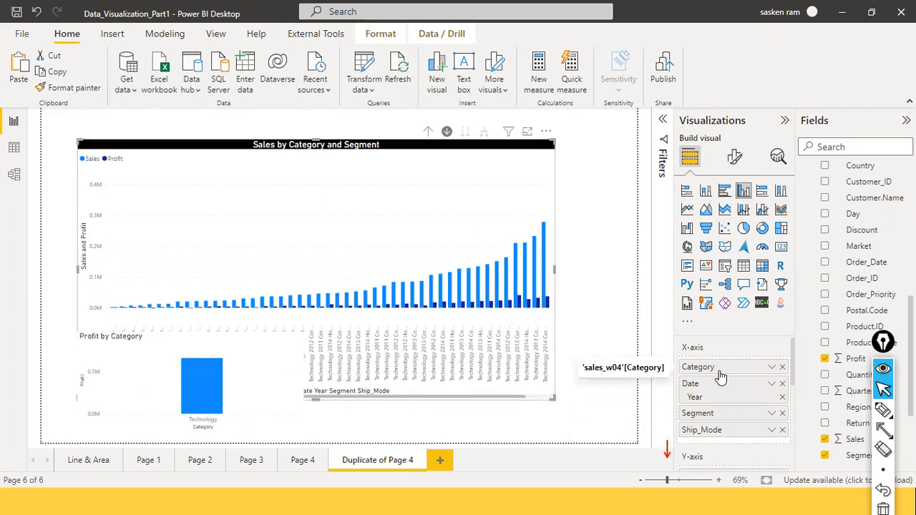
Step: Drill the upper chart back up to Category and shorten it to uncover the Profit by Category chart
click(427, 133)
click(427, 133)
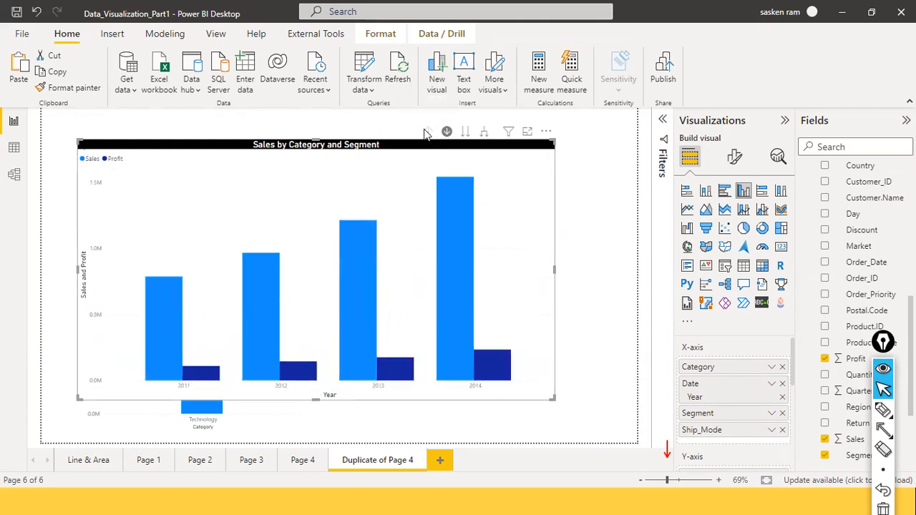
click(426, 134)
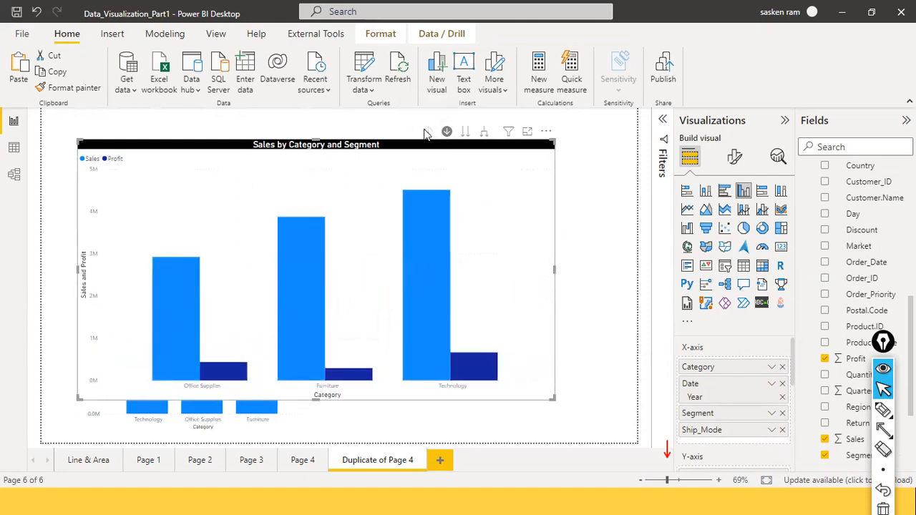
drag(314, 400, 328, 286)
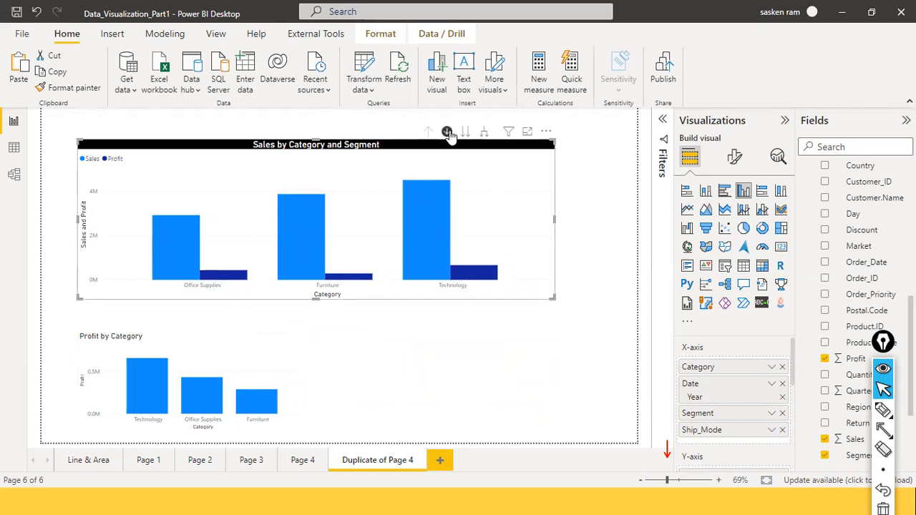
Step: Turn off drill-down mode and select Office Supplies in the upper chart to cross-highlight the lower chart
click(184, 246)
click(184, 247)
click(185, 247)
click(185, 247)
click(185, 247)
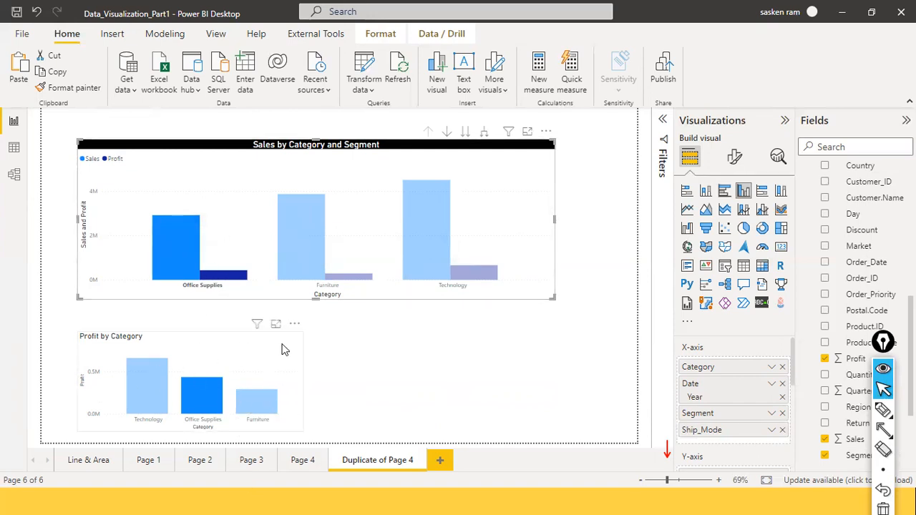
Step: Turn drill-down mode on and drill the upper chart into Office Supplies and 2011, expanding down to Ship_Mode
click(446, 132)
click(163, 228)
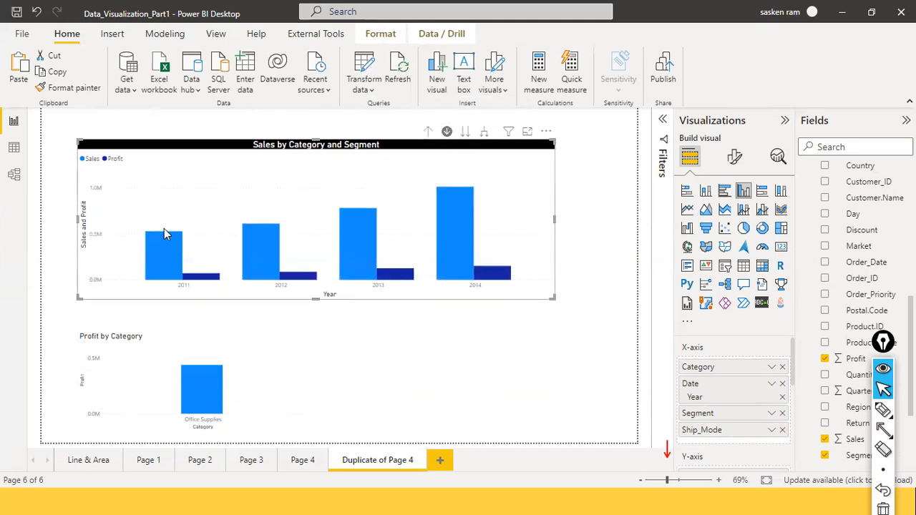
click(168, 238)
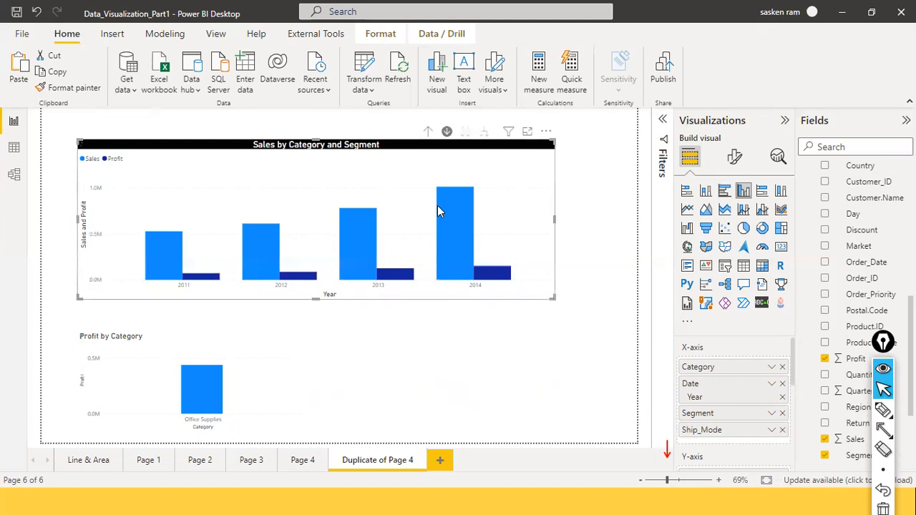
Step: Drill the upper chart up through Segment and Year to Category, and turn drill-down mode off
click(428, 135)
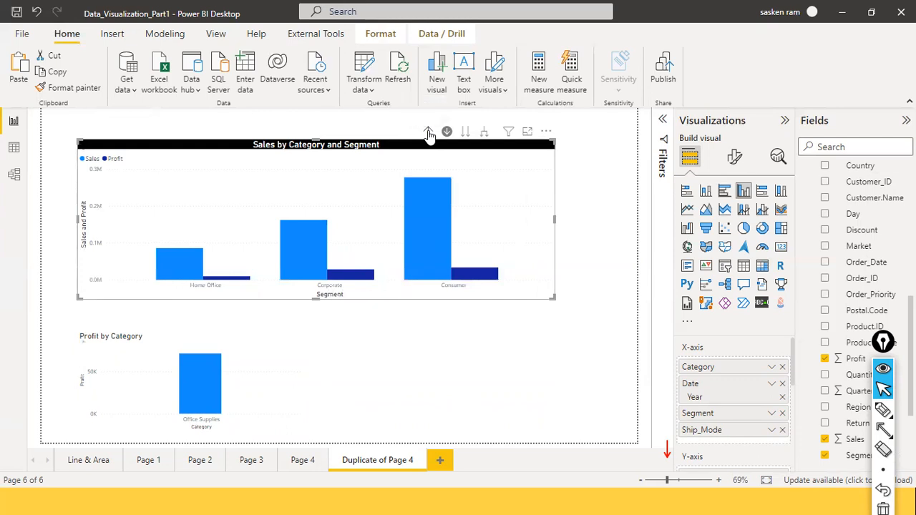
click(428, 135)
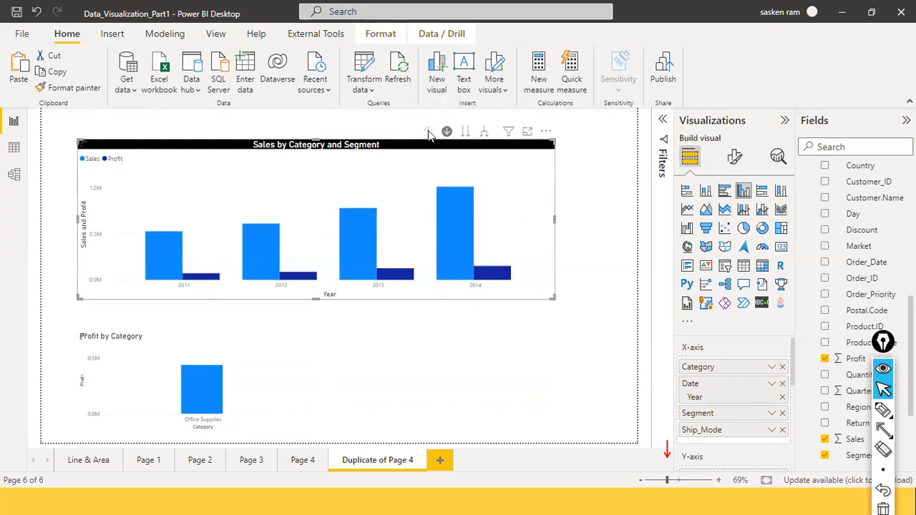
click(428, 135)
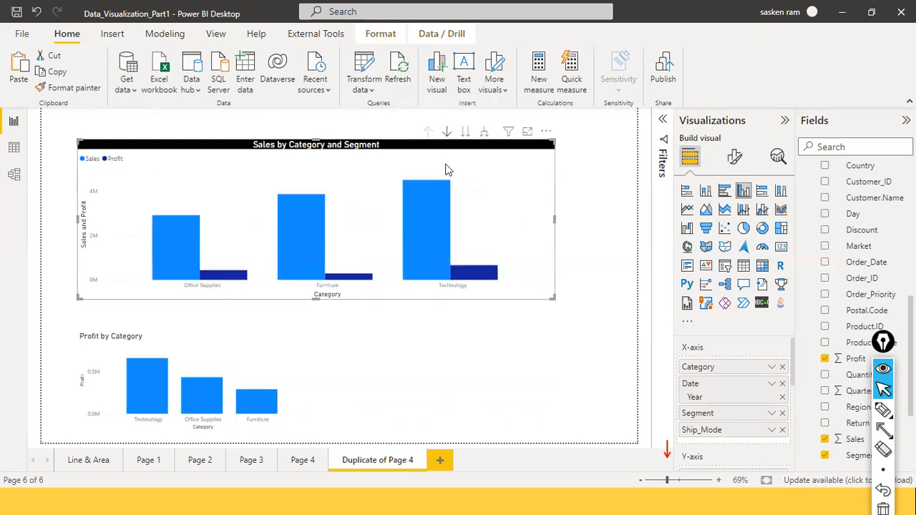
Step: Convert the Sales by Category and Segment chart into a matrix and remove the Profit by Category chart
click(762, 269)
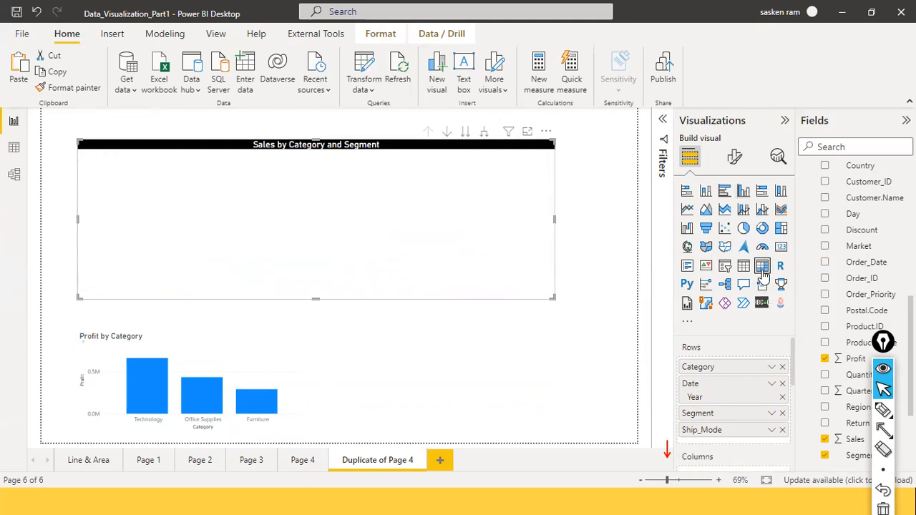
click(258, 365)
click(294, 324)
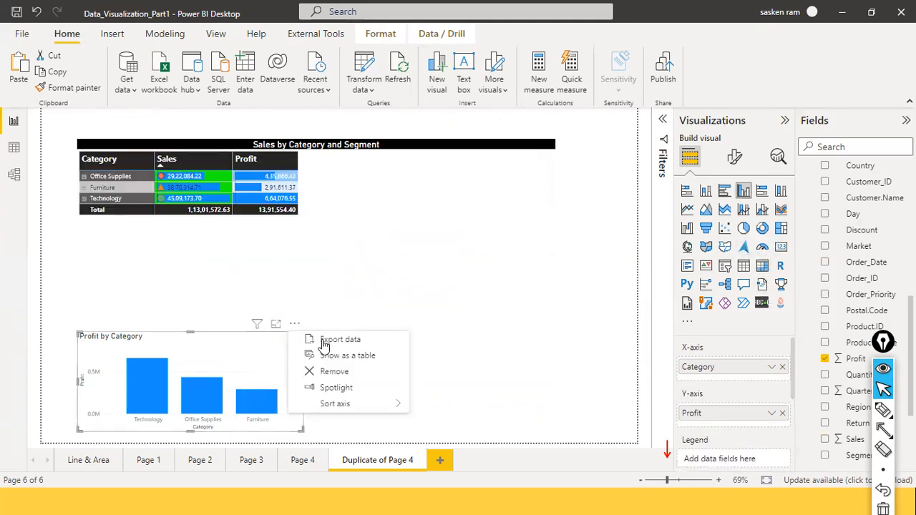
click(370, 371)
Step: Move Segment and Ship_Mode from the matrix's rows to its columns, and enlarge the visual to fit the added columns
click(381, 223)
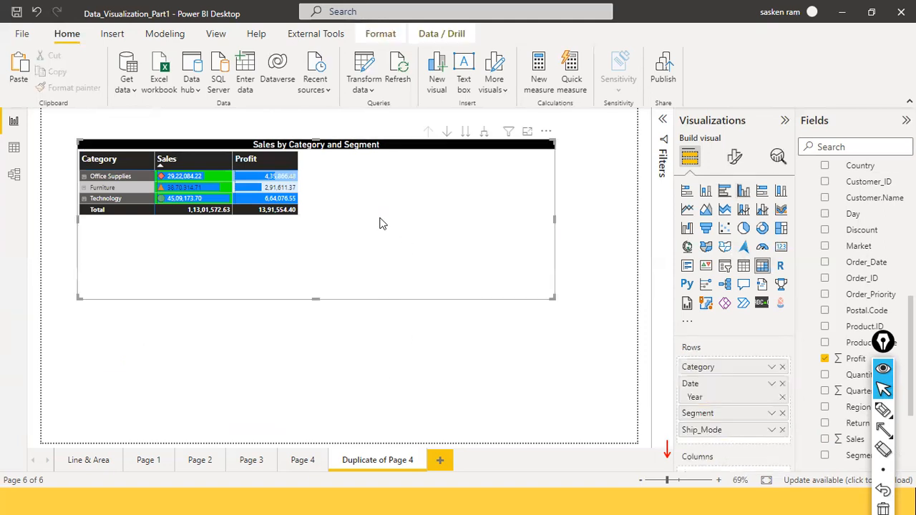
scroll(725, 422, down, 1)
scroll(724, 422, up, 2)
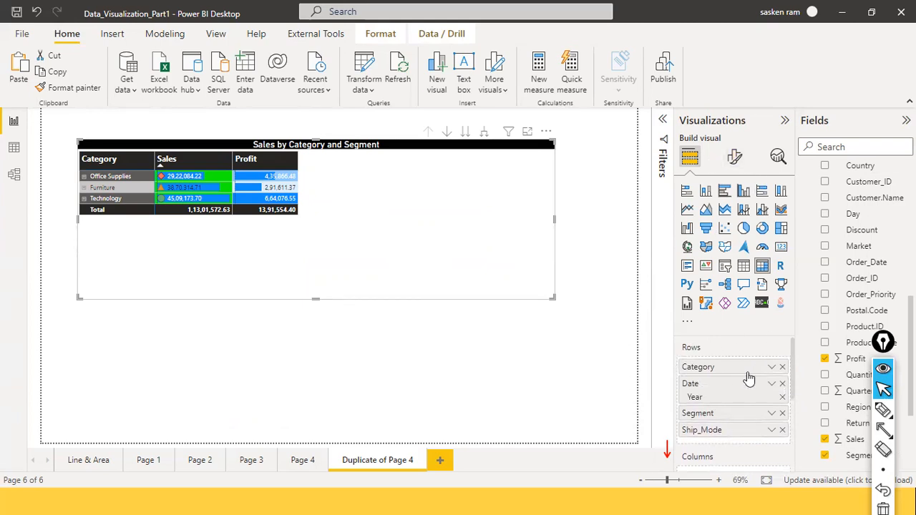
scroll(738, 372, down, 1)
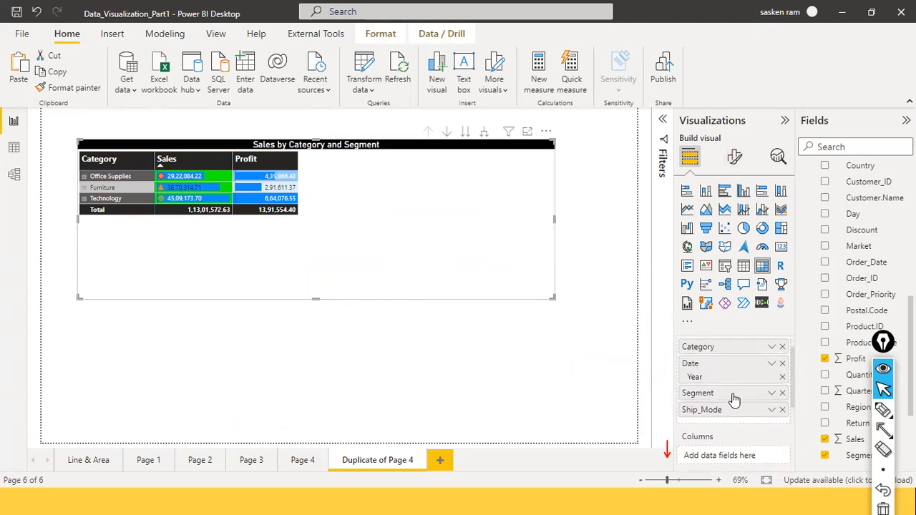
scroll(734, 399, down, 1)
drag(746, 438, 746, 437)
drag(746, 376, 745, 444)
drag(735, 378, 725, 436)
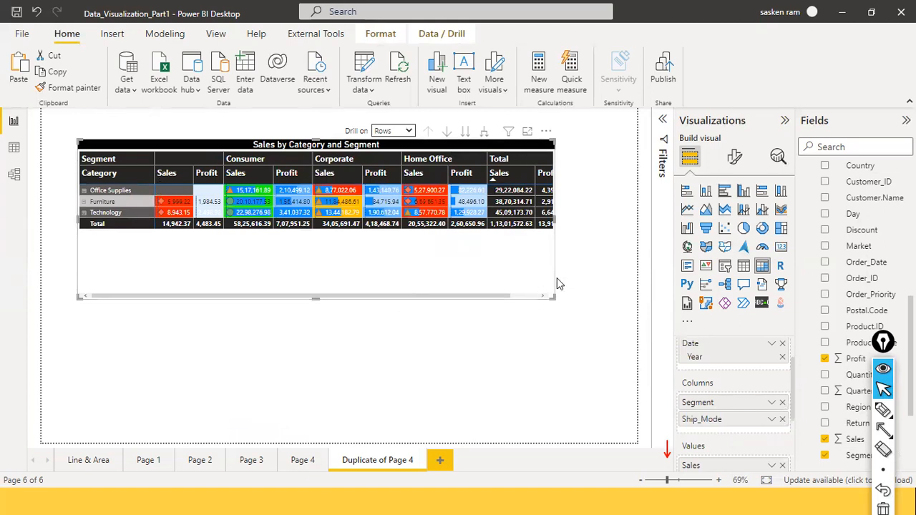
drag(553, 296, 575, 319)
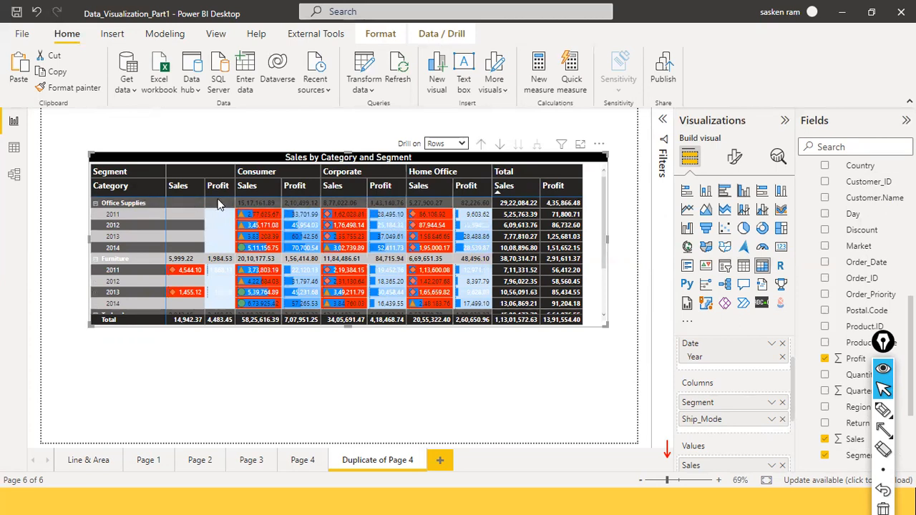
Step: Set the position of the matrix's row subtotals to Bottom in the visual's formatting
mouse_move(332, 204)
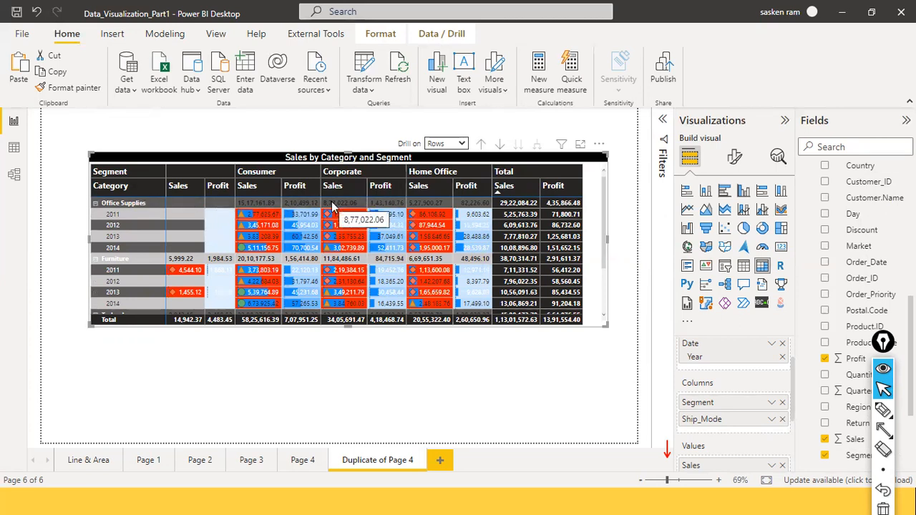
click(737, 163)
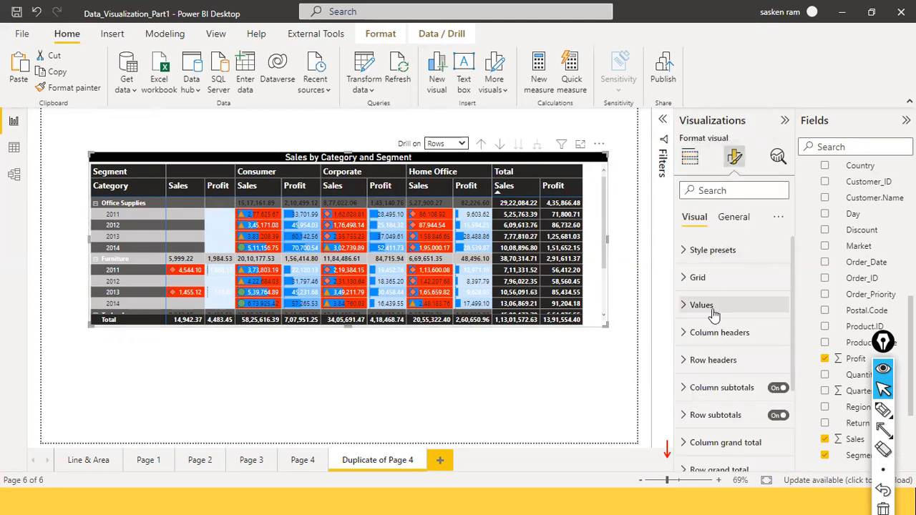
scroll(703, 322, down, 3)
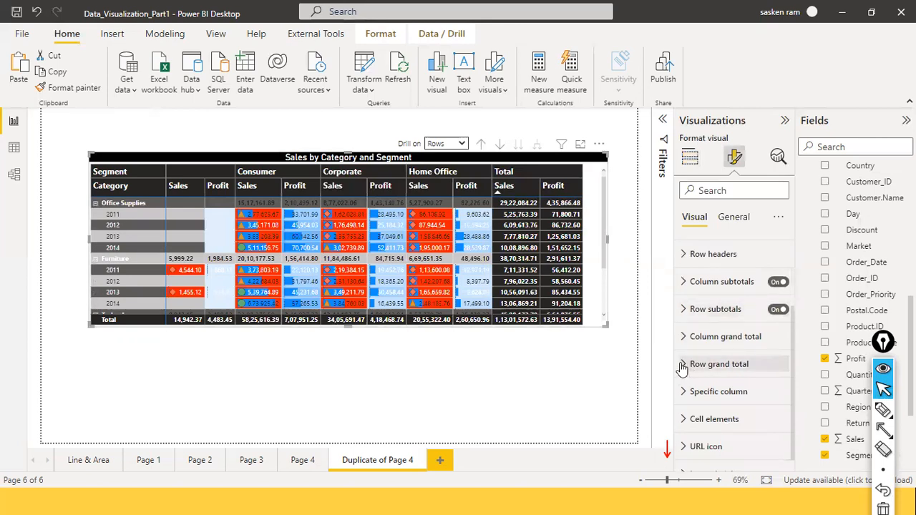
click(683, 365)
click(683, 365)
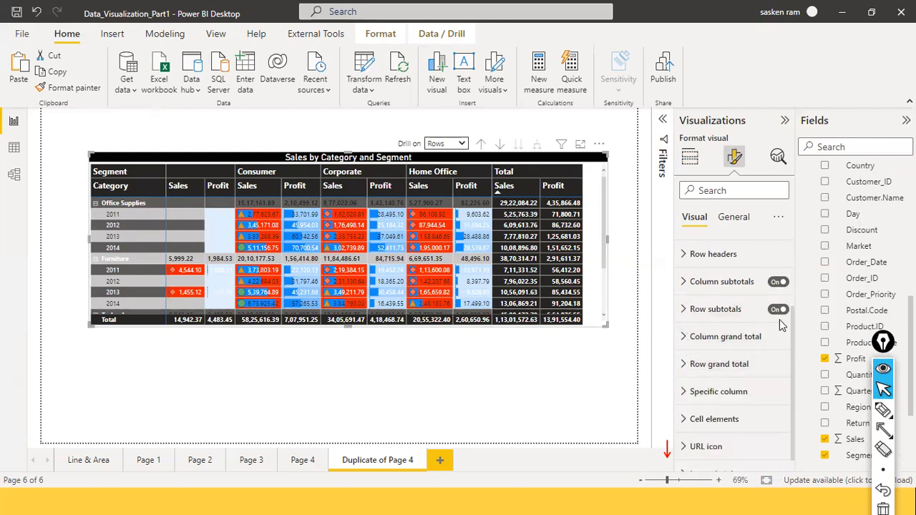
click(682, 309)
scroll(733, 373, down, 2)
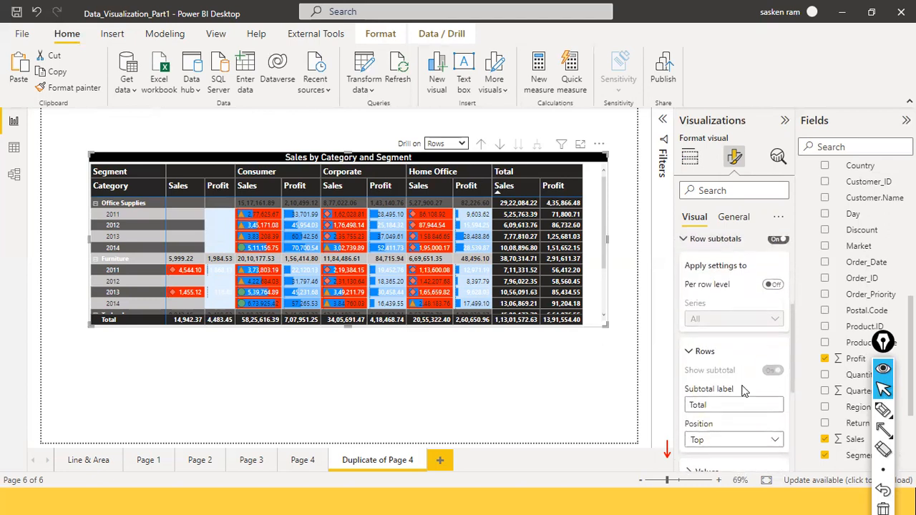
scroll(737, 373, down, 2)
click(780, 370)
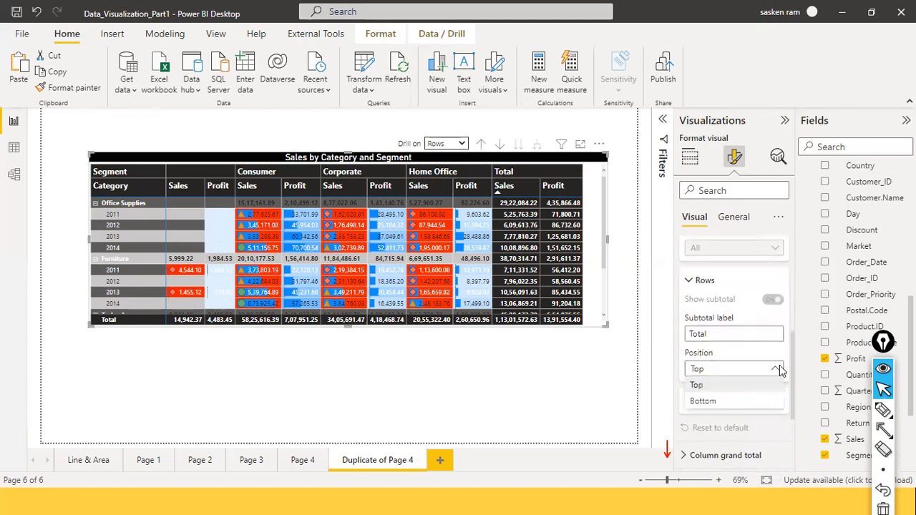
click(735, 404)
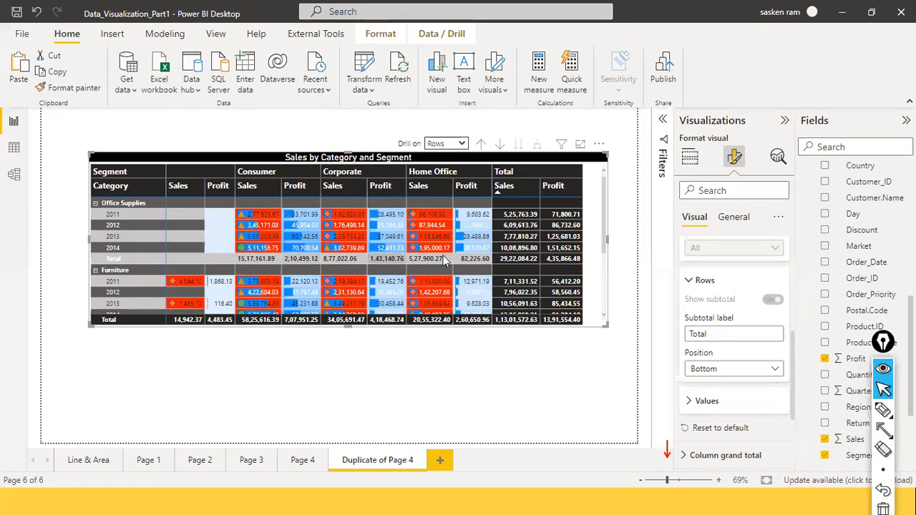
mouse_move(392, 264)
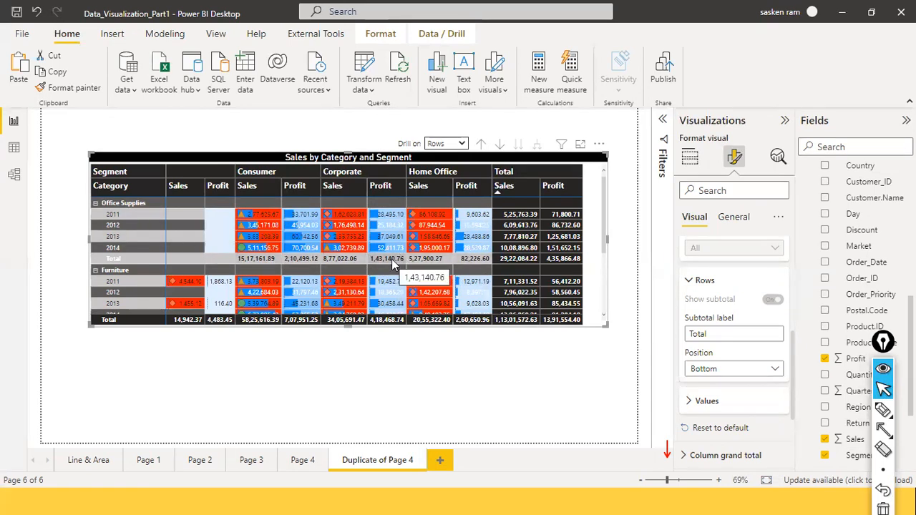
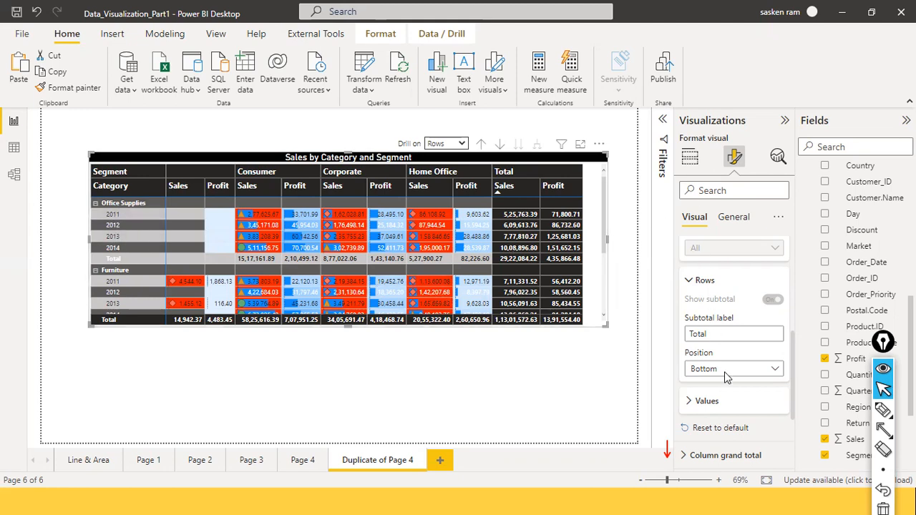
Step: Search the matrix's formatting options for "ste" and turn off Stepped layout for the row headers
scroll(724, 371, down, 1)
scroll(724, 376, up, 3)
scroll(724, 379, down, 5)
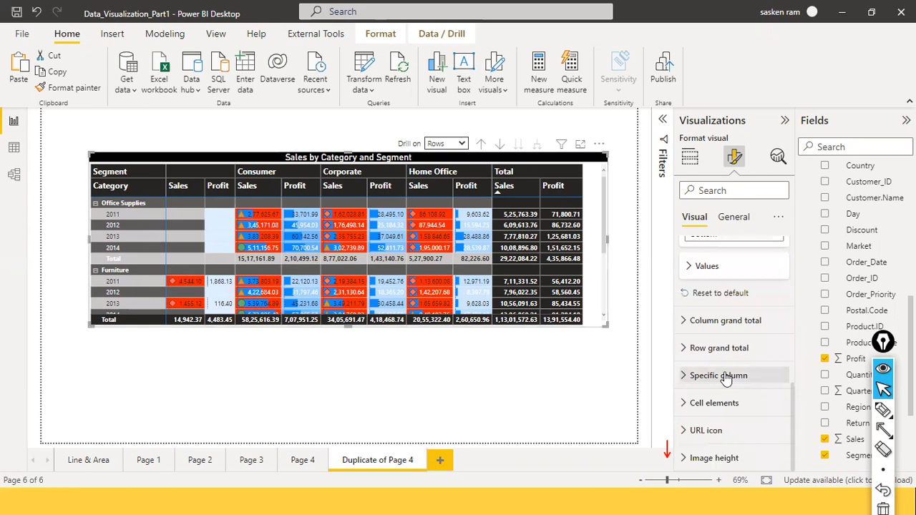
click(735, 192)
text(steeppe)
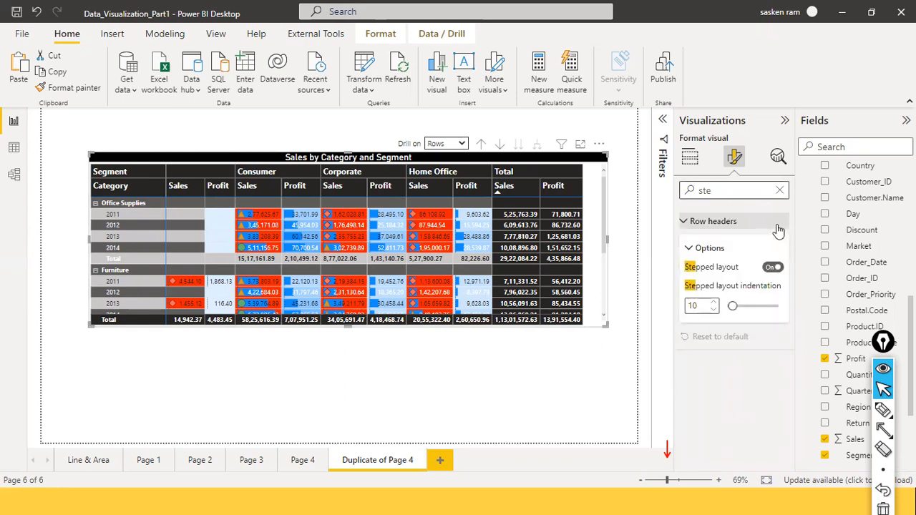
click(770, 269)
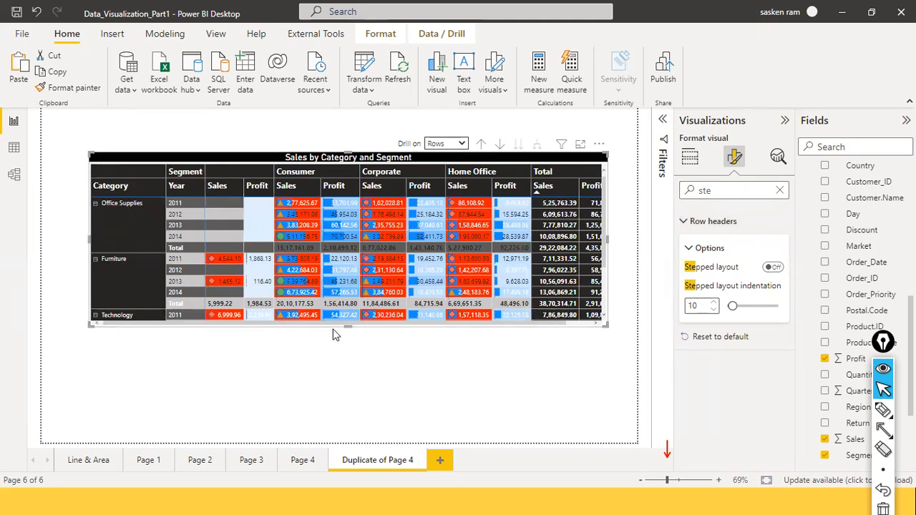
Step: Enlarge the matrix downward to fit all its rows, and switch Stepped layout on and back off to compare layouts
drag(351, 327, 363, 414)
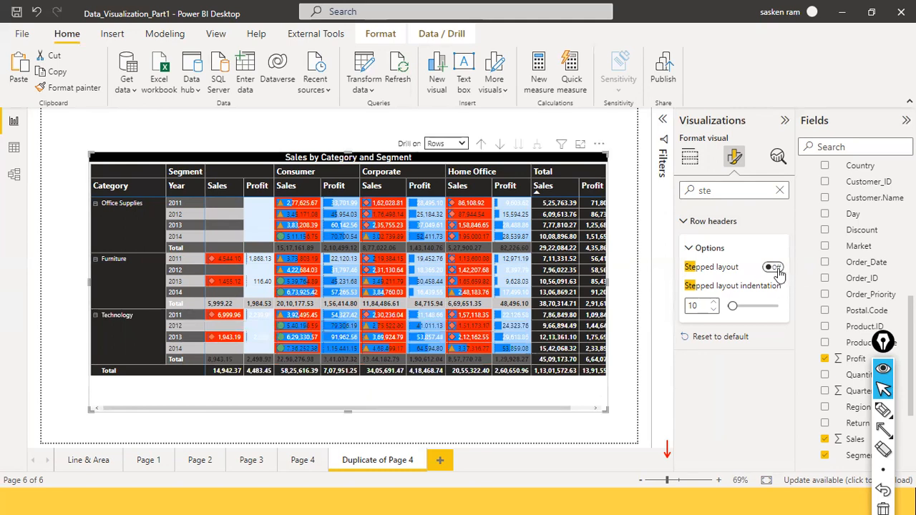
click(775, 269)
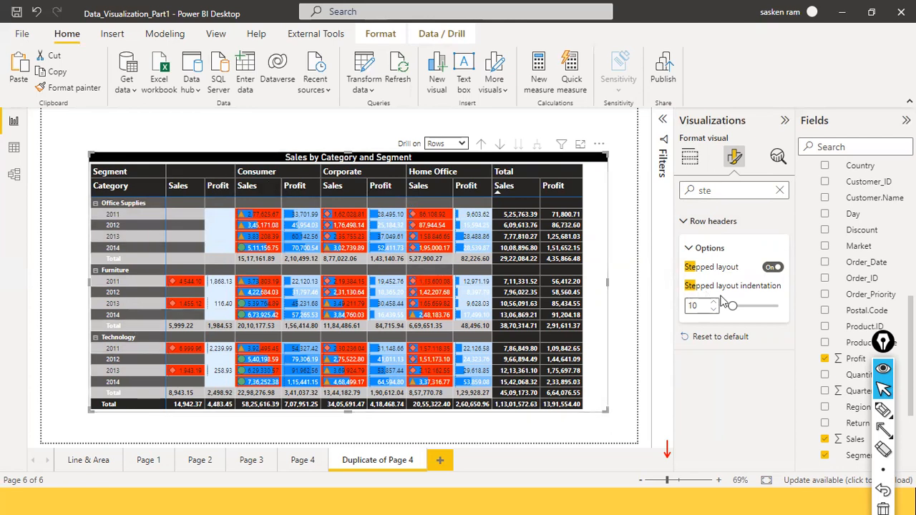
click(772, 268)
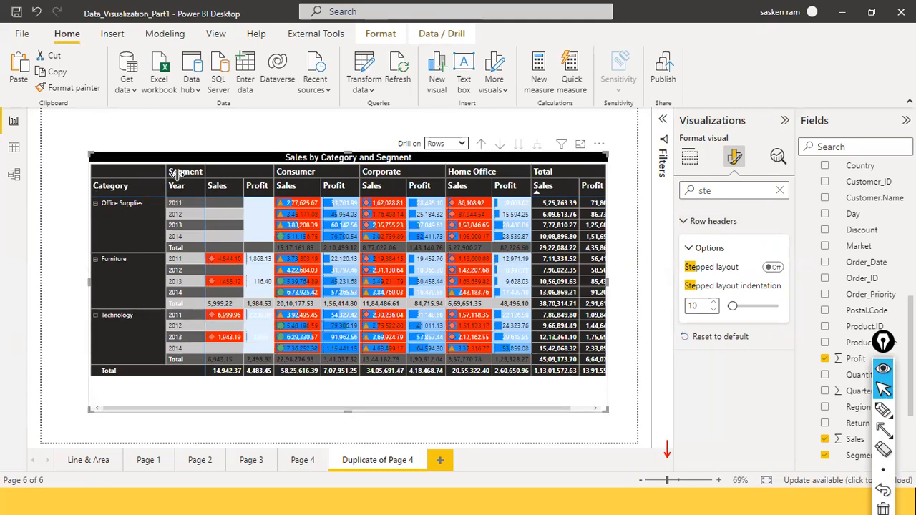
Step: Widen the matrix's Category column and the Sales column under the blank segment, and extend the visual to the page's right edge
drag(166, 179, 196, 185)
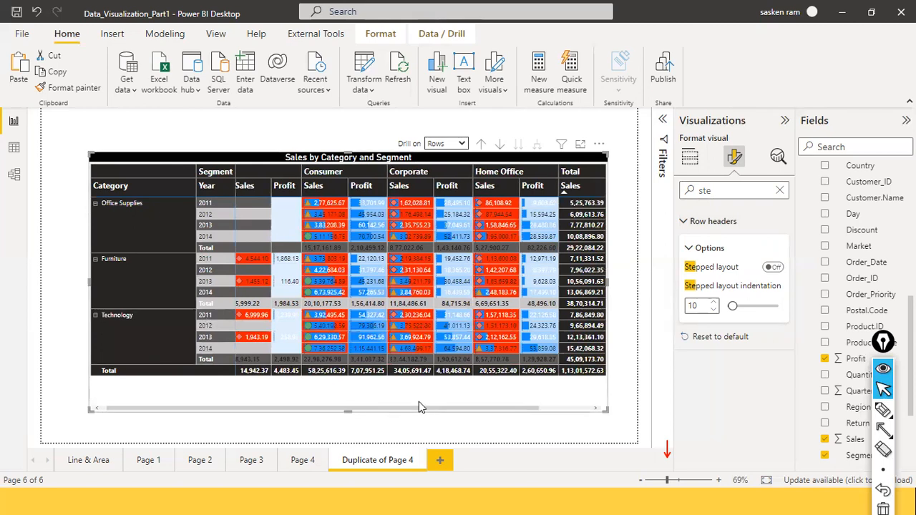
drag(426, 408, 581, 406)
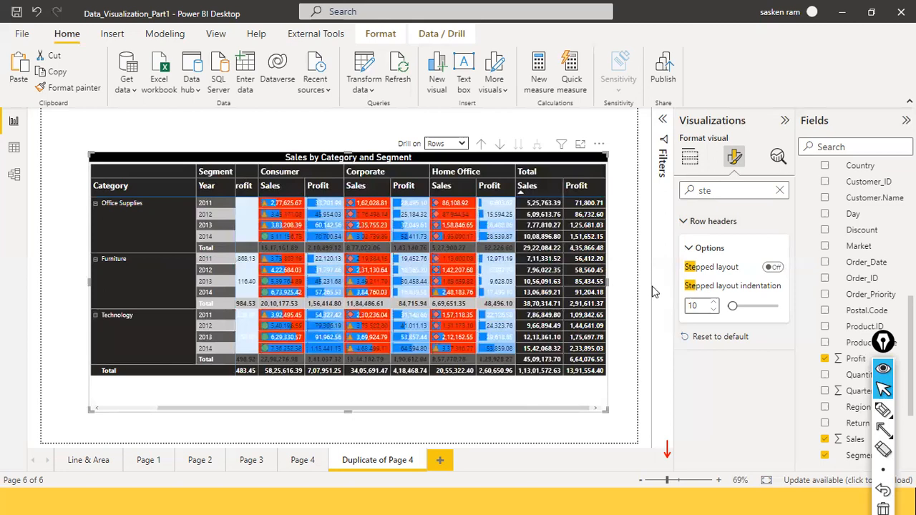
drag(652, 291, 656, 292)
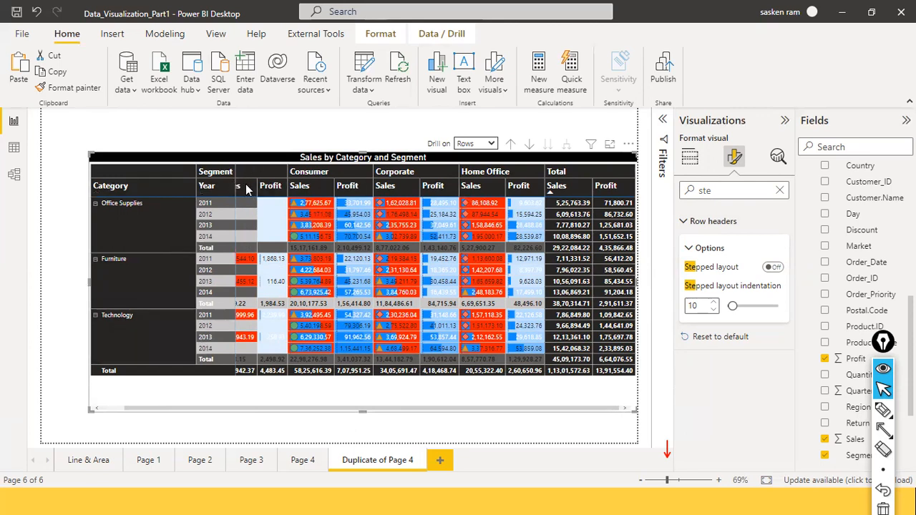
drag(257, 187, 283, 188)
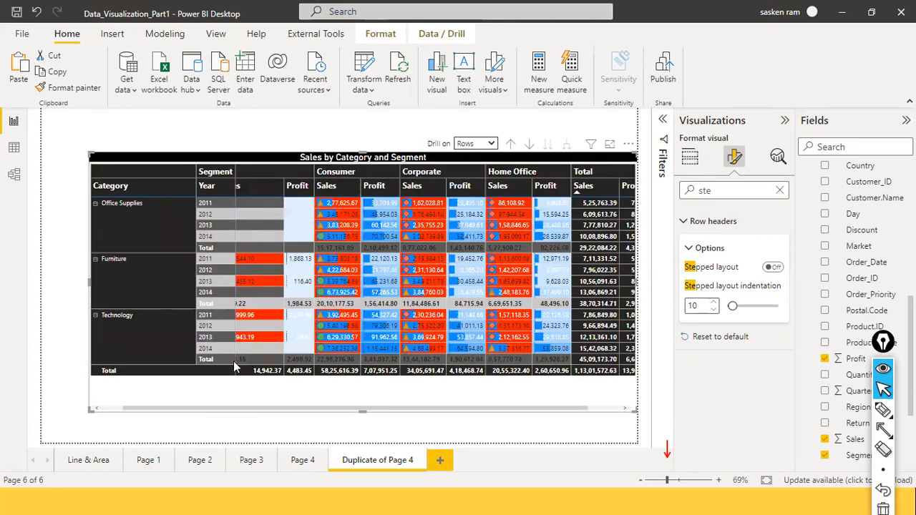
drag(213, 407, 17, 385)
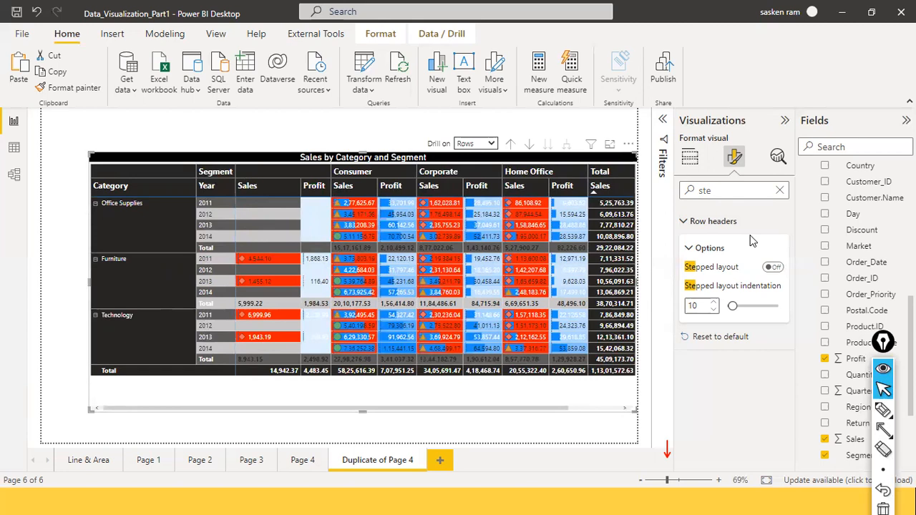
Step: Search the formatting options for "show", and clear the search
click(733, 191)
double_click(732, 192)
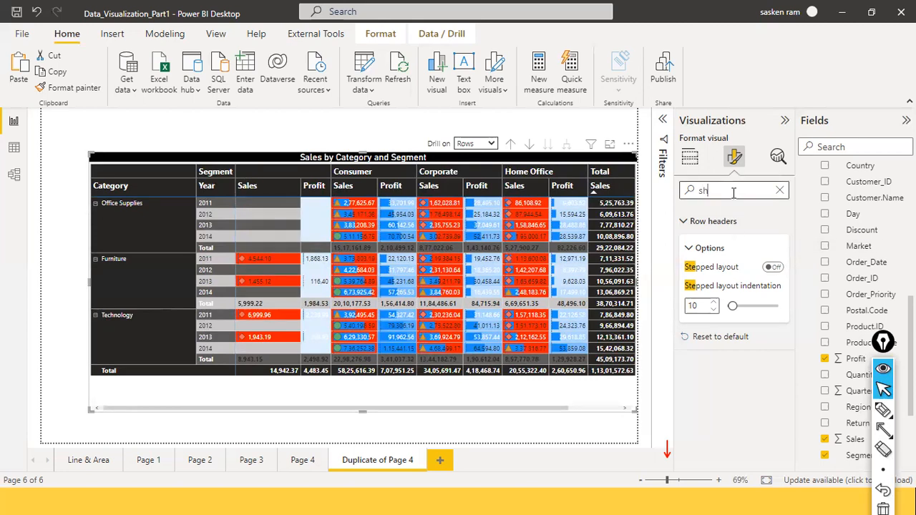
text(show on)
key(BackSpace)
key(BackSpace)
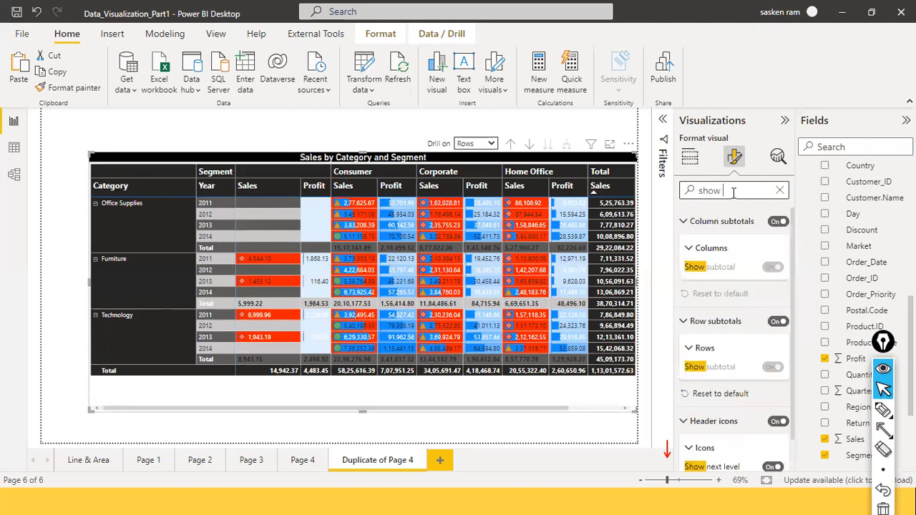
click(779, 190)
Step: Examine the font and color settings of the row subtotals' values
scroll(731, 263, down, 5)
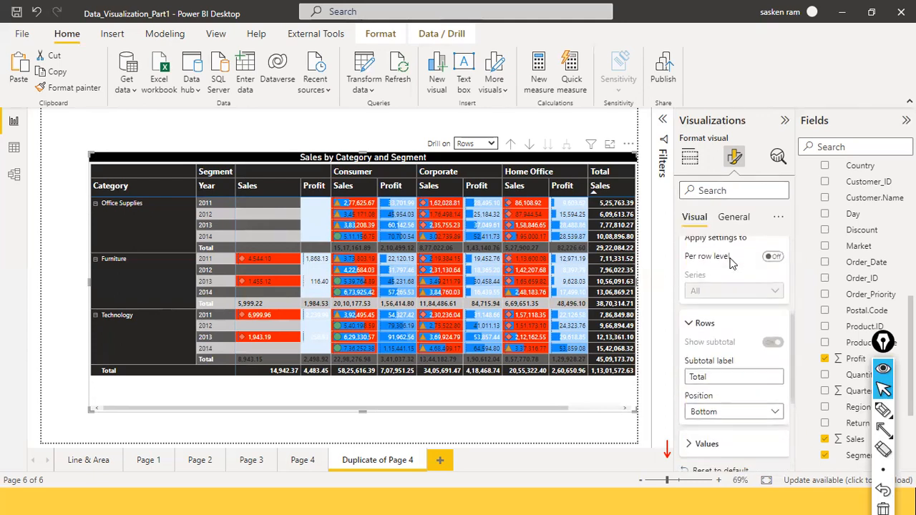
scroll(730, 266, down, 2)
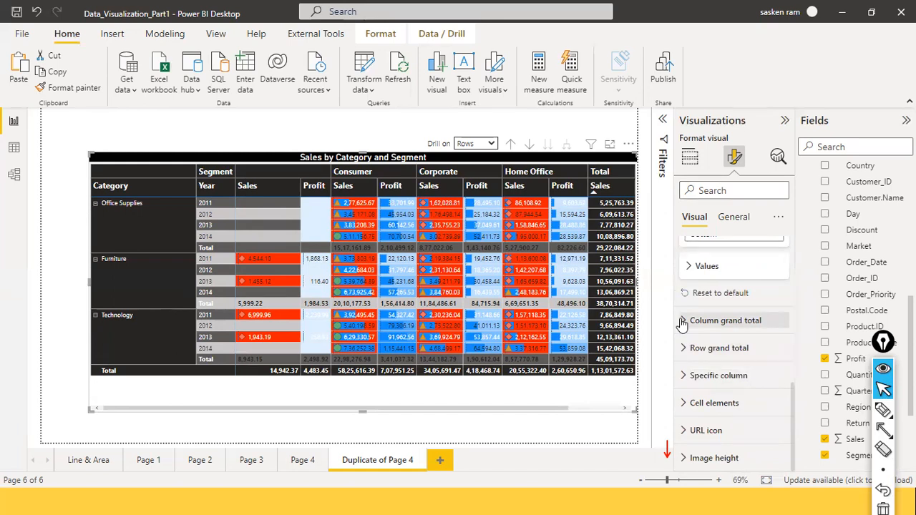
scroll(701, 357, up, 2)
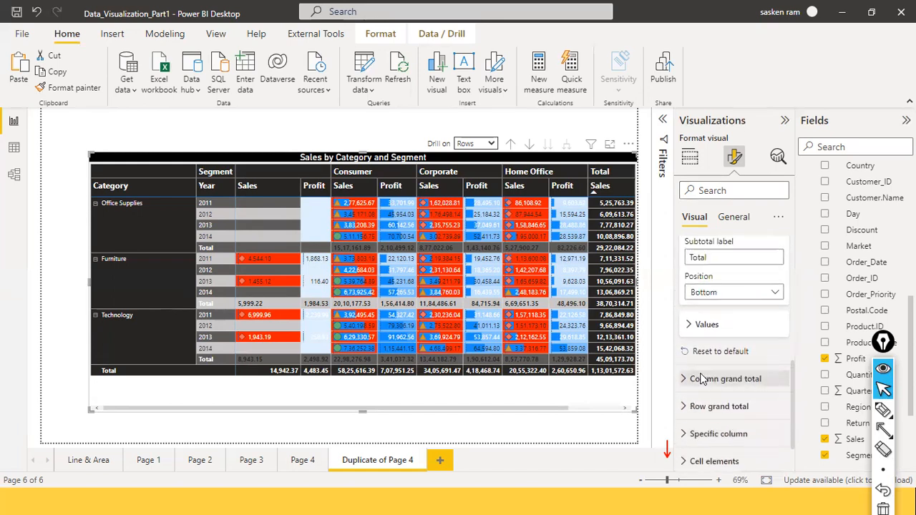
click(691, 344)
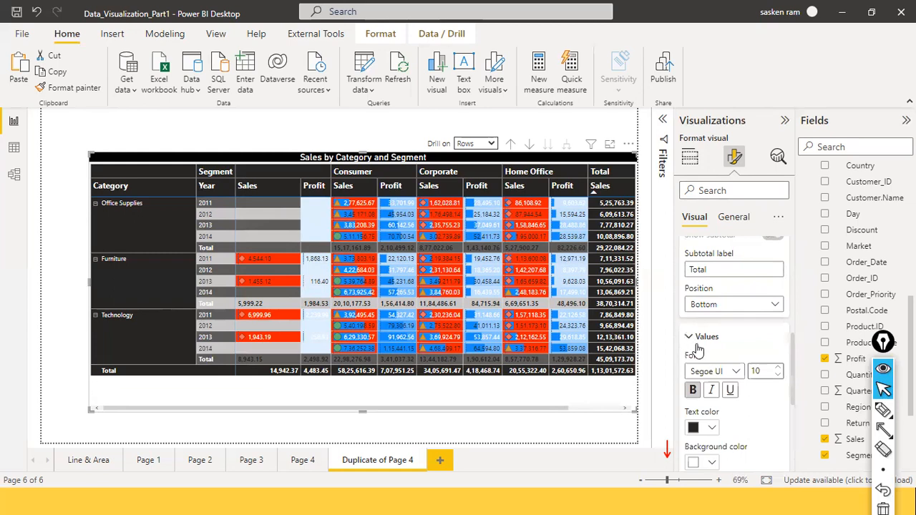
scroll(698, 358, down, 3)
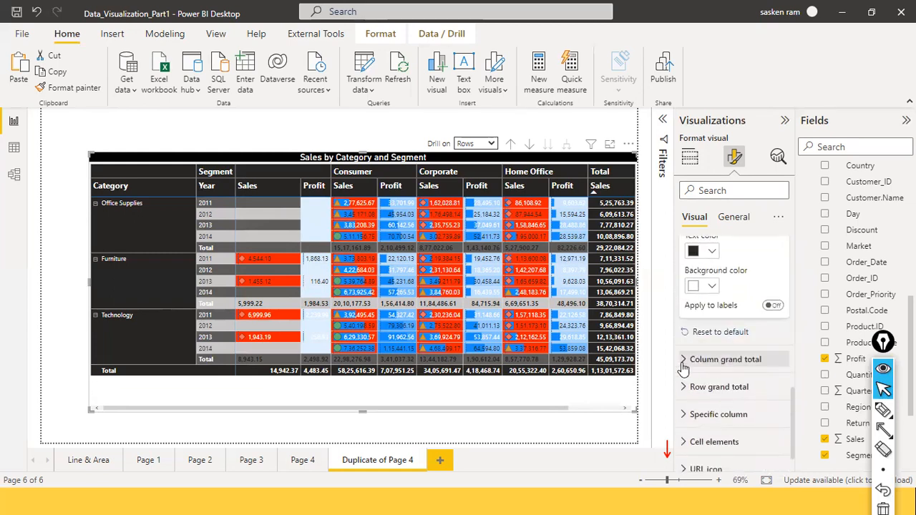
scroll(683, 367, down, 1)
Step: Examine the Specific column and Cell elements formatting settings, and collapse both sections
click(688, 376)
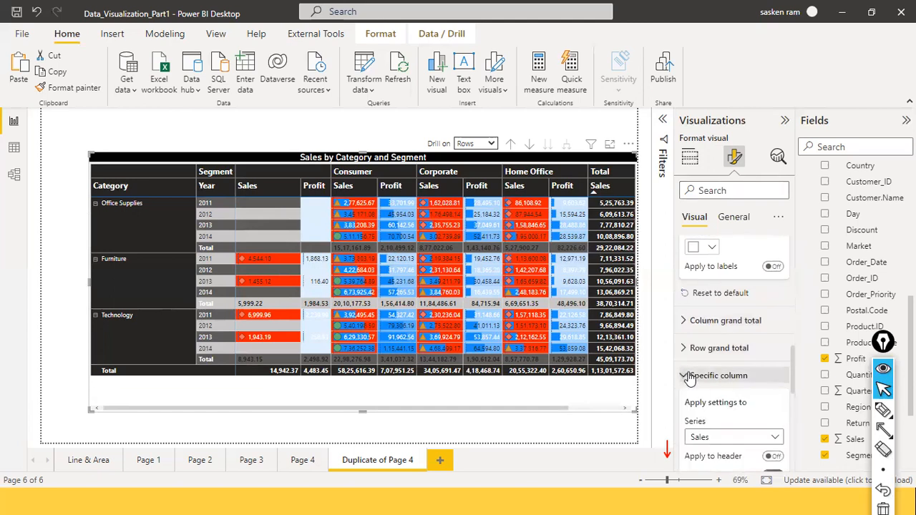
scroll(689, 378, down, 4)
scroll(727, 358, down, 3)
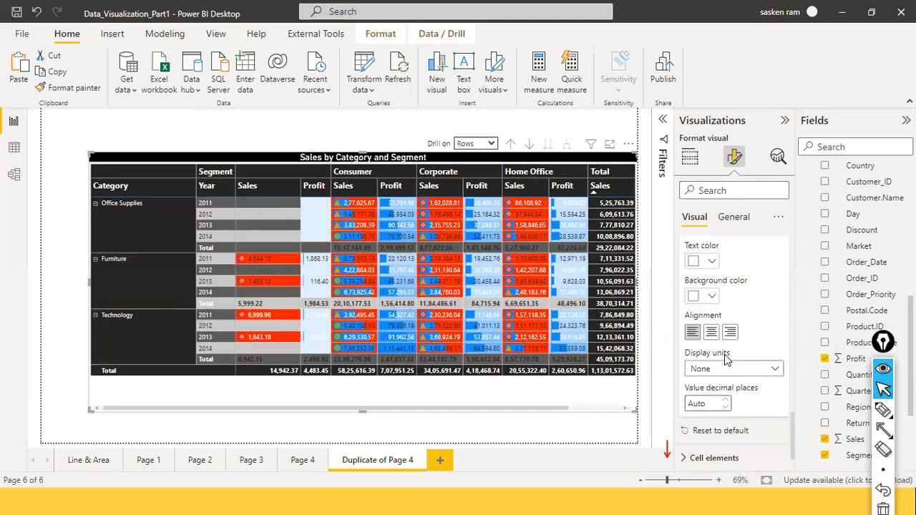
scroll(726, 360, down, 2)
click(689, 403)
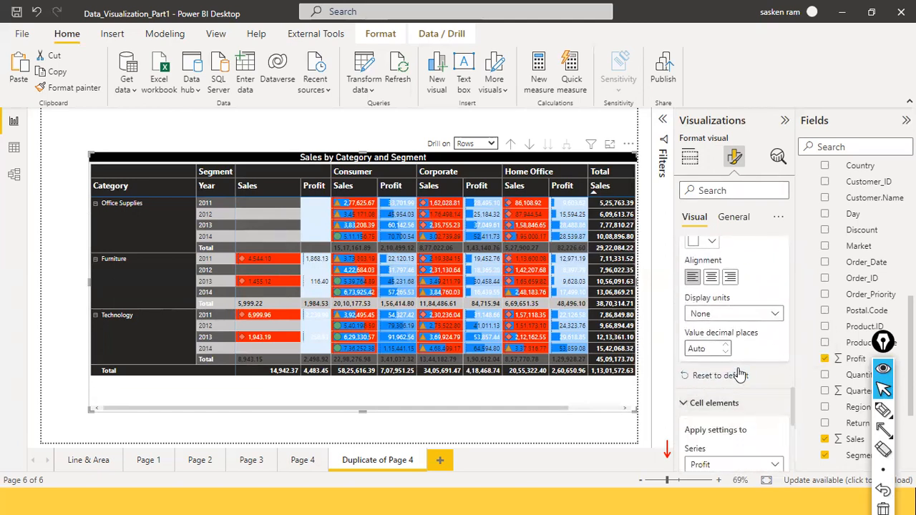
scroll(739, 374, down, 8)
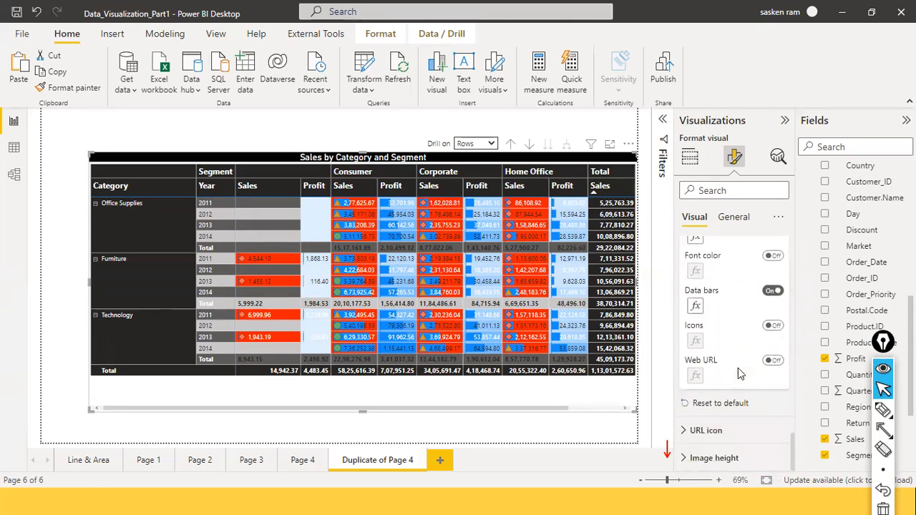
scroll(739, 375, up, 2)
scroll(739, 374, up, 3)
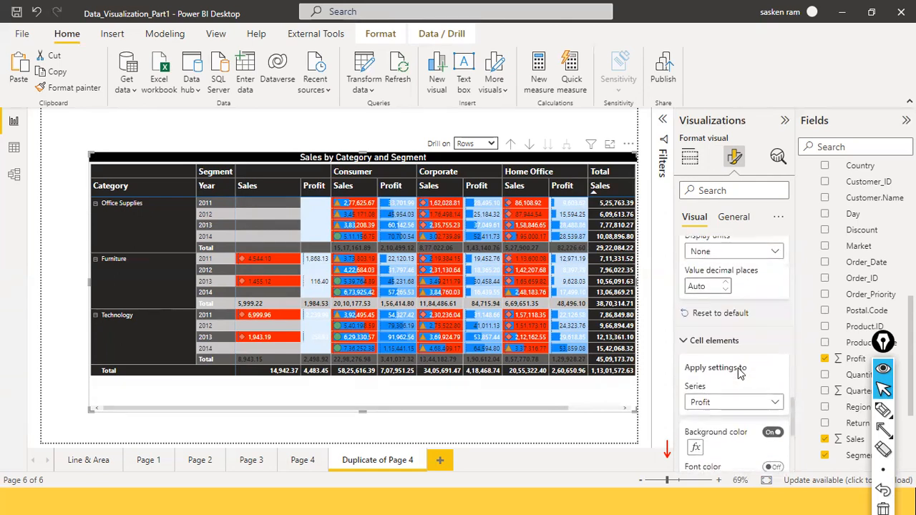
click(690, 338)
scroll(689, 330, up, 5)
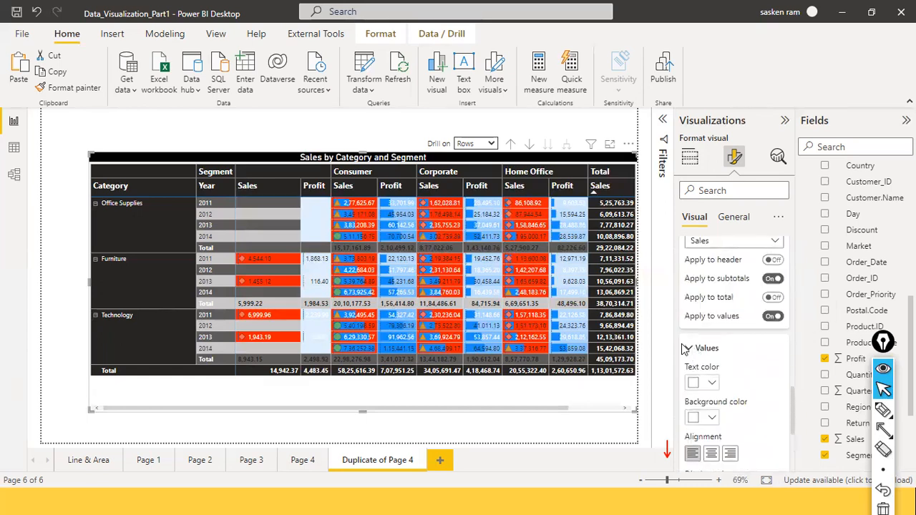
scroll(690, 347, up, 5)
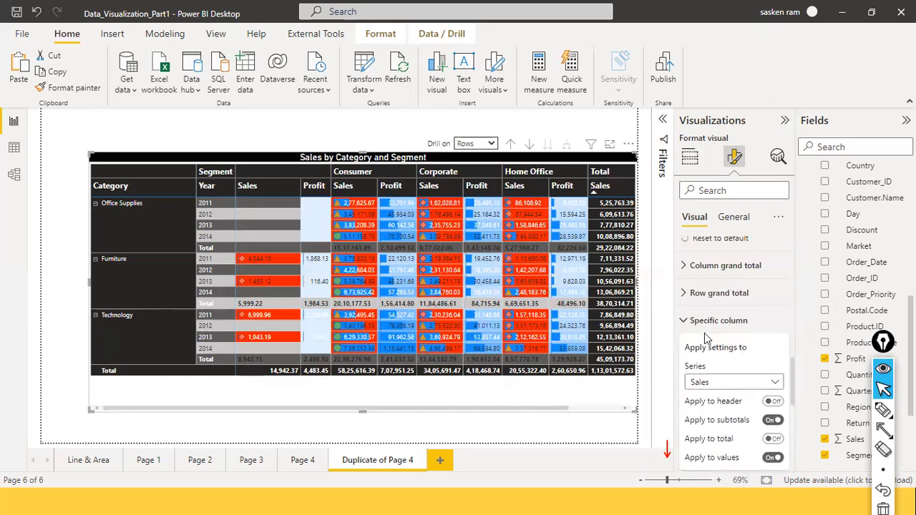
click(684, 321)
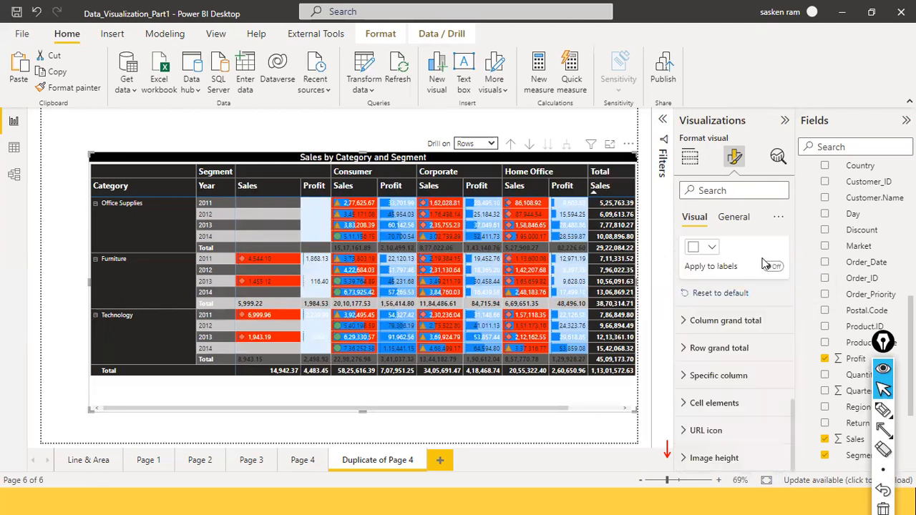
Step: Examine the Row grand total value formatting and return to the row subtotals settings
click(686, 348)
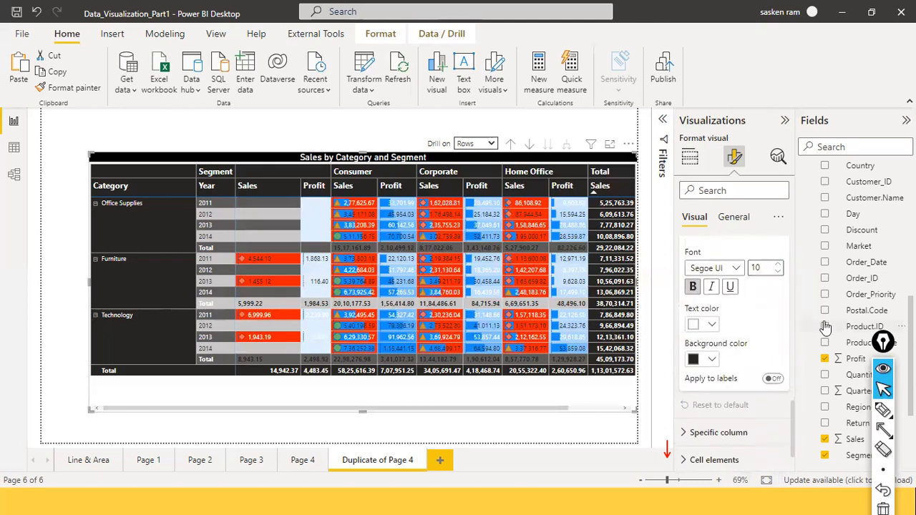
scroll(730, 322, up, 3)
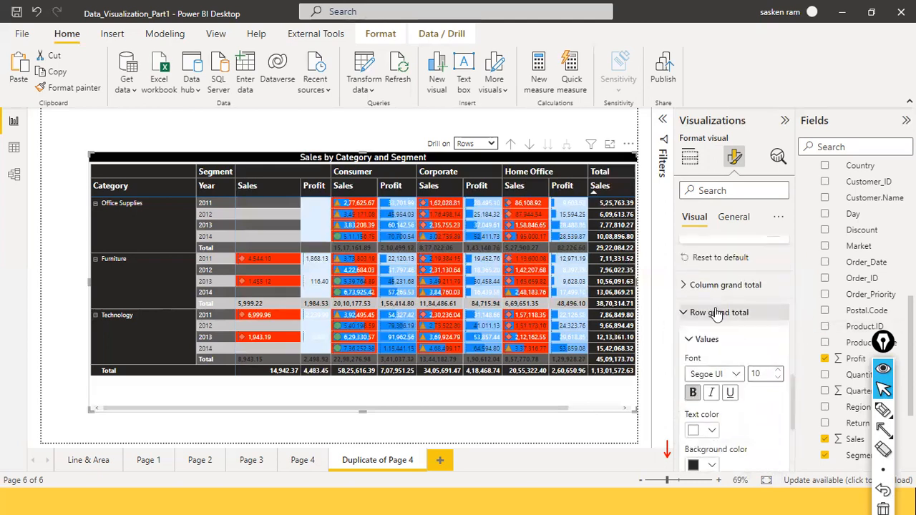
scroll(715, 307, up, 2)
scroll(715, 307, up, 5)
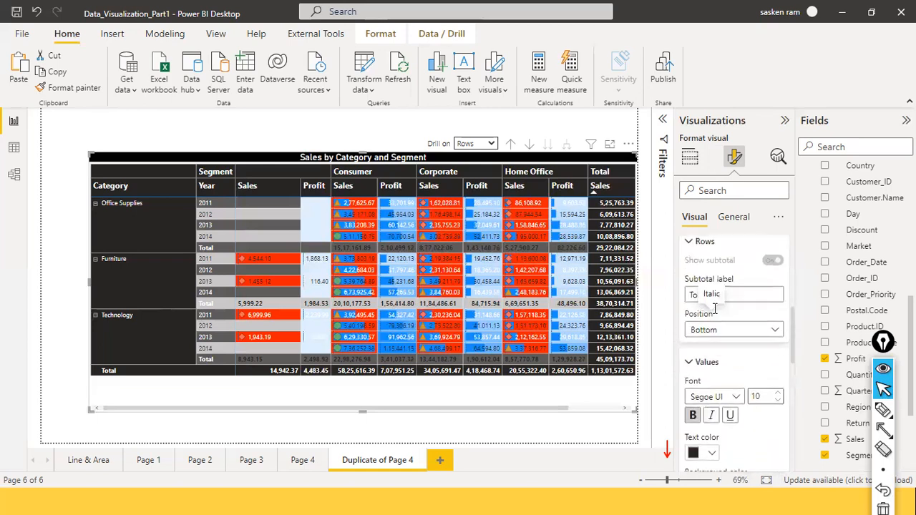
scroll(737, 289, up, 3)
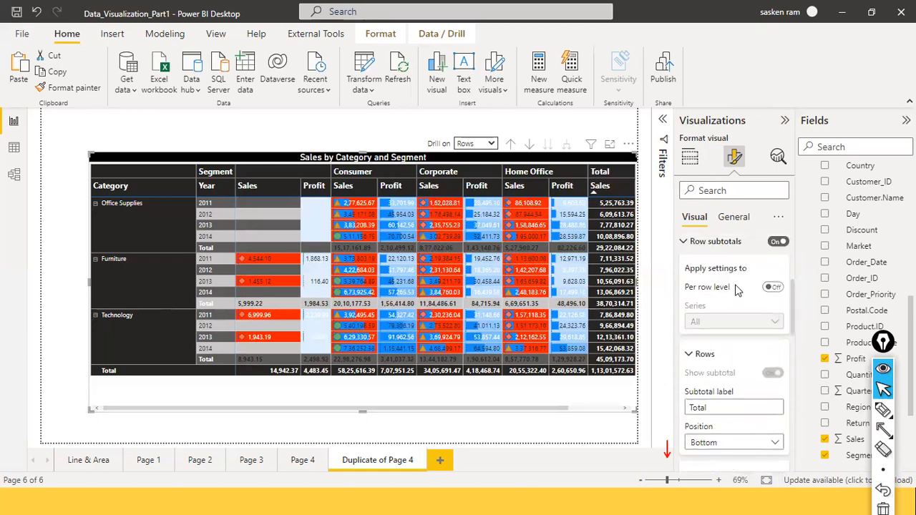
scroll(737, 290, up, 3)
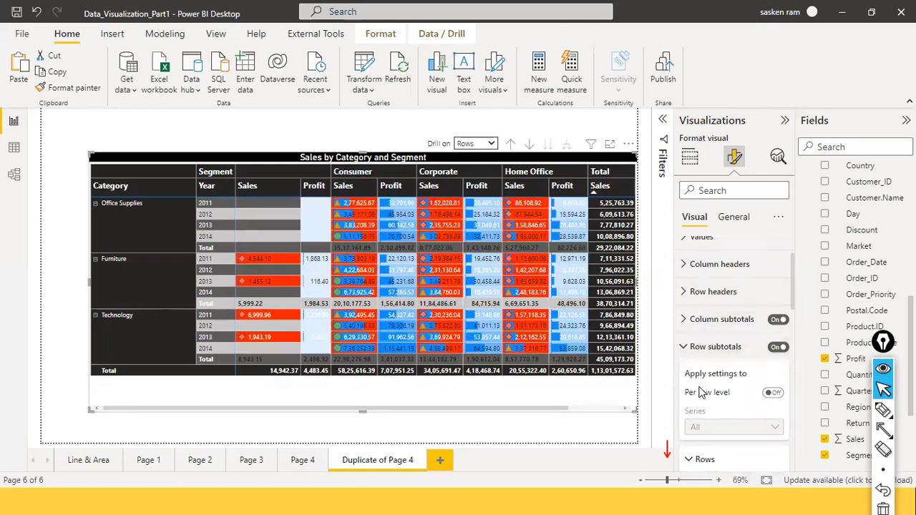
Step: Switch Per row level for the row subtotals on and back off, and collapse the Rows settings
scroll(701, 393, down, 2)
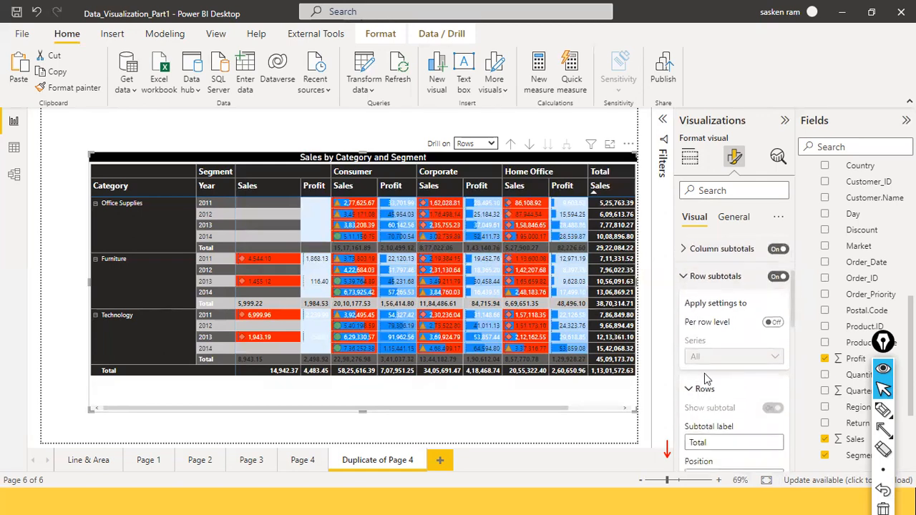
click(781, 325)
click(770, 324)
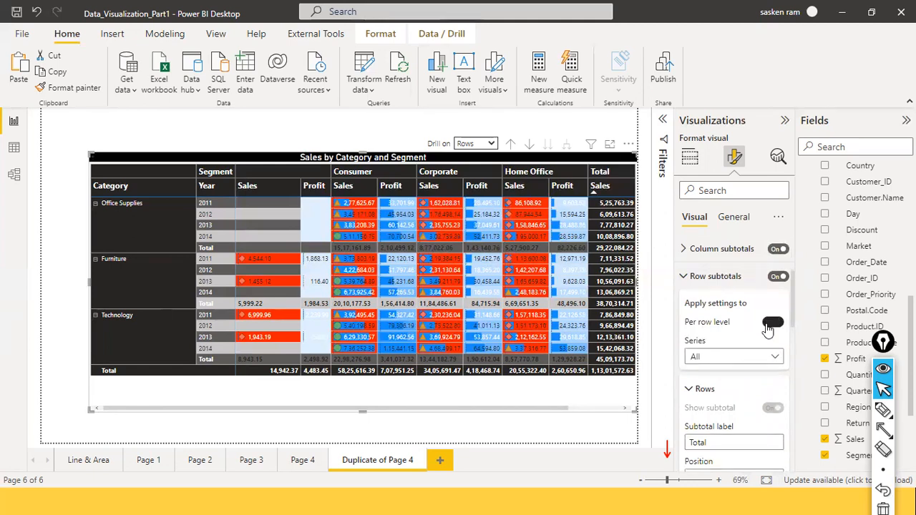
click(689, 393)
Step: Examine the font and color settings for the matrix's Values
scroll(687, 358, up, 3)
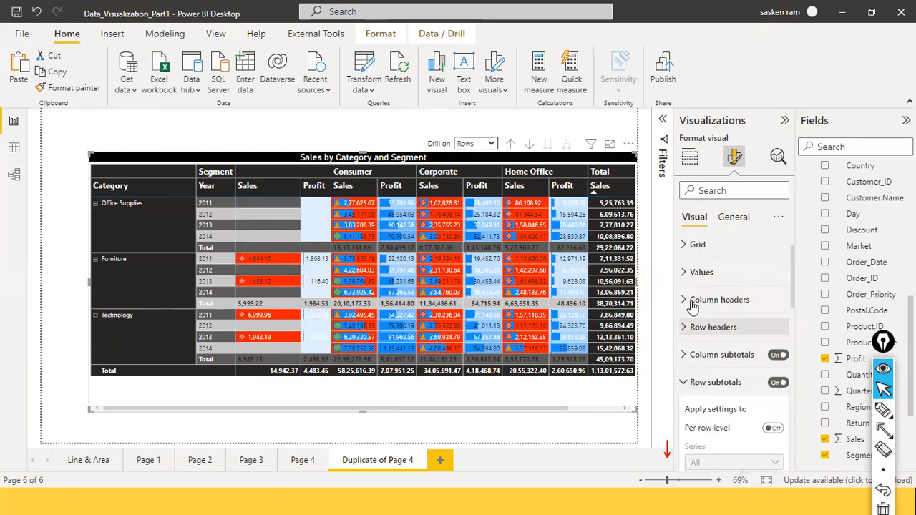
click(685, 274)
scroll(696, 320, down, 3)
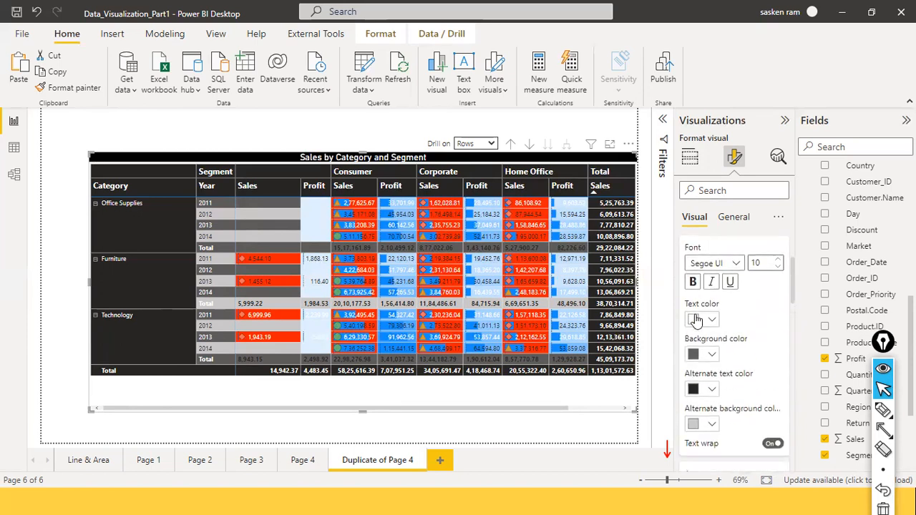
scroll(698, 320, up, 5)
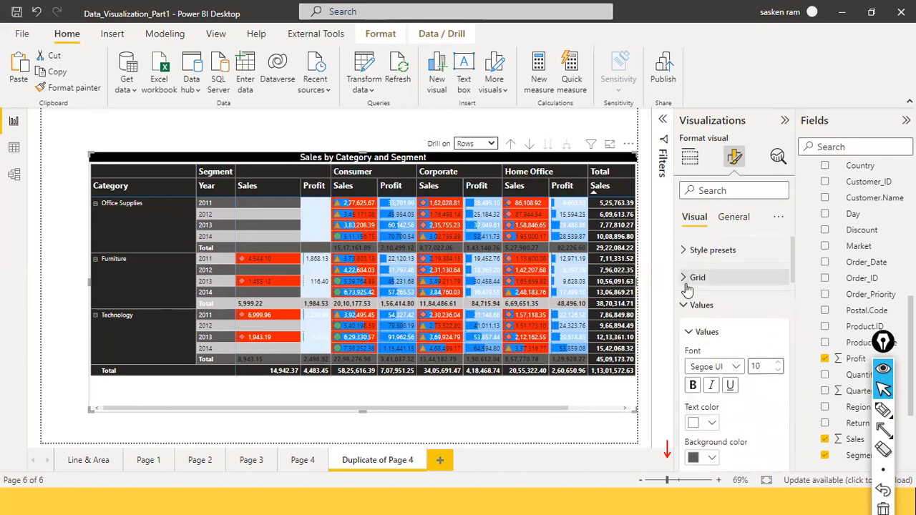
Step: Examine the matrix's general Effects and Properties settings, and return to its visual formatting settings
click(737, 220)
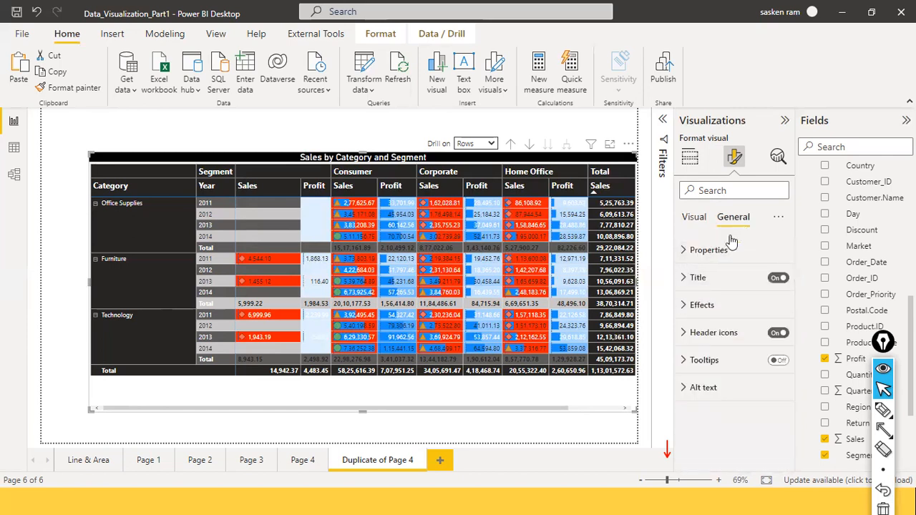
click(685, 308)
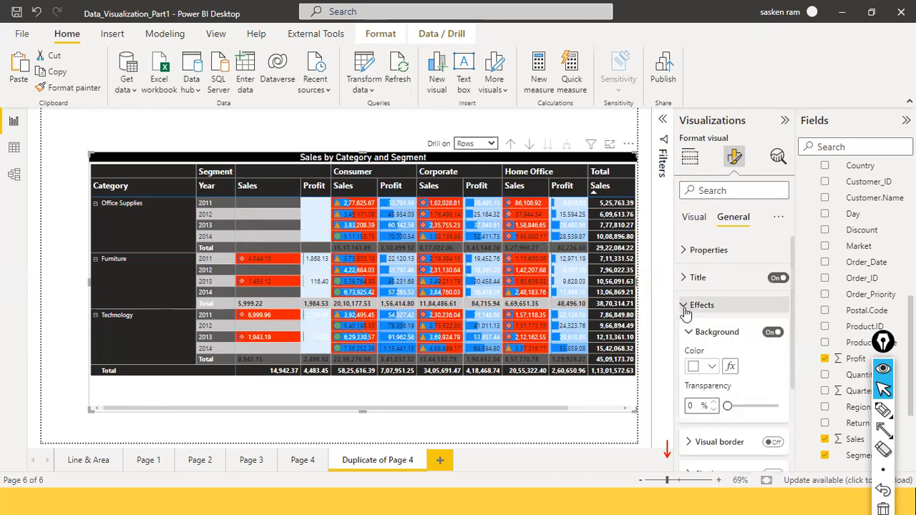
scroll(687, 320, down, 2)
scroll(688, 315, up, 3)
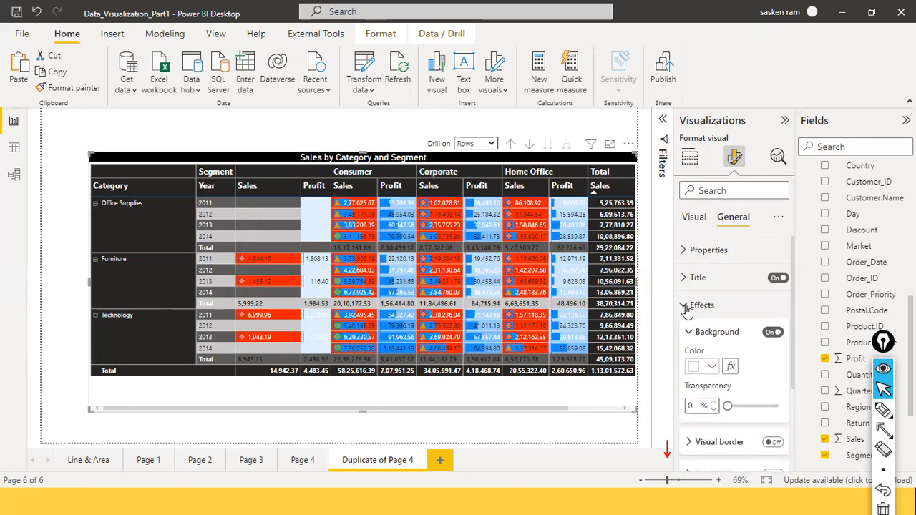
click(683, 251)
scroll(691, 300, down, 3)
scroll(697, 287, up, 3)
click(693, 219)
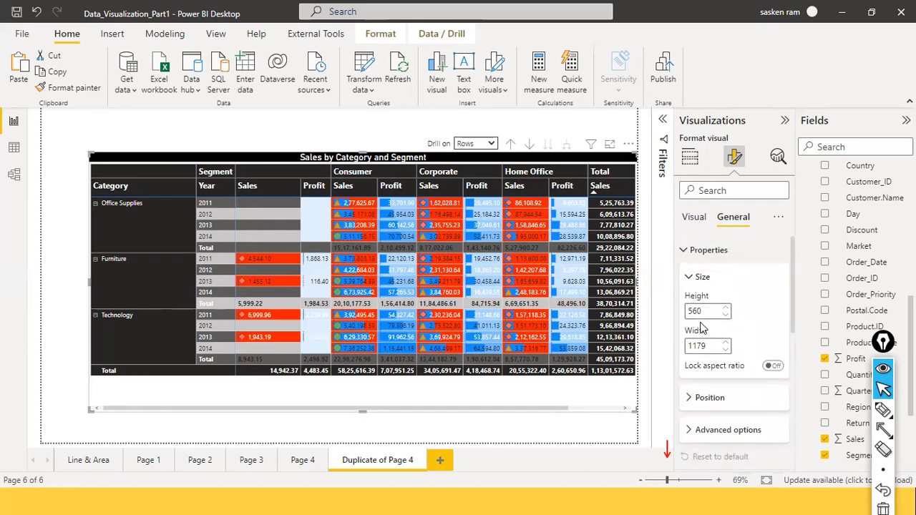
Step: Turn on Switch values to rows in the Values options and shift the matrix toward the page's left edge
scroll(709, 337, down, 5)
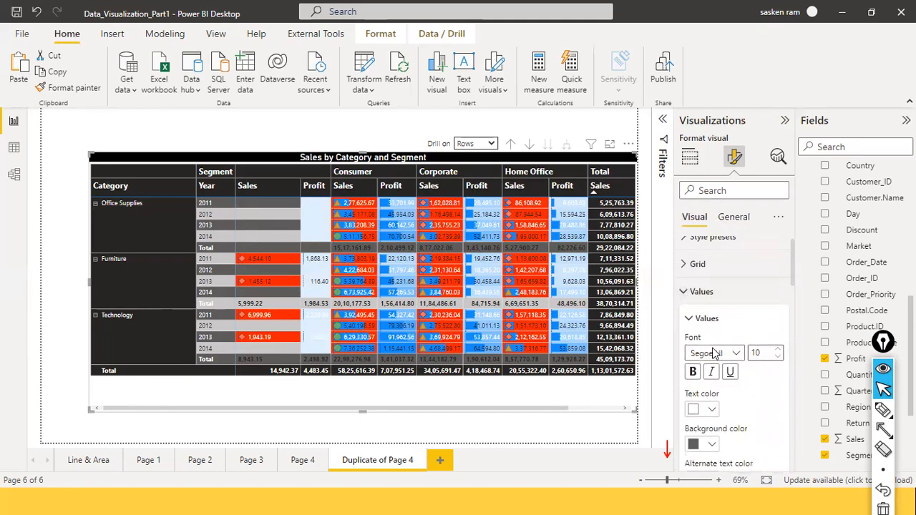
scroll(713, 353, down, 1)
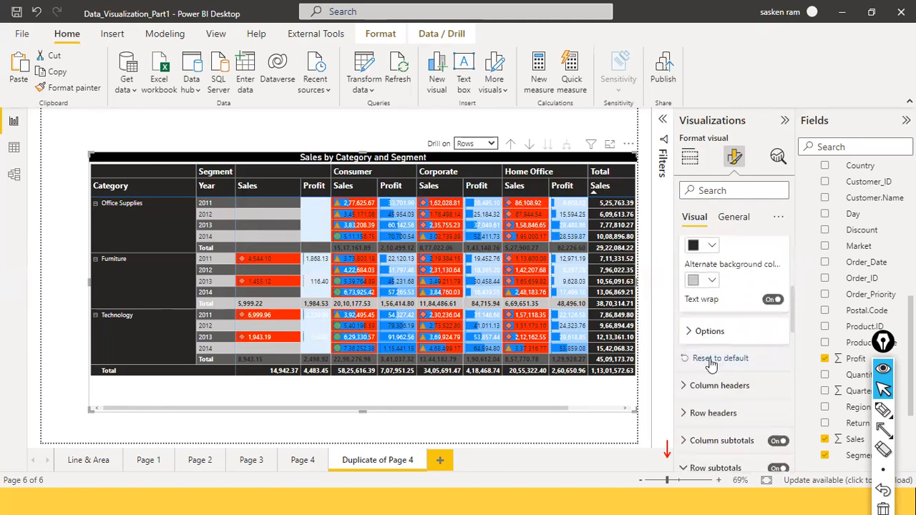
click(690, 333)
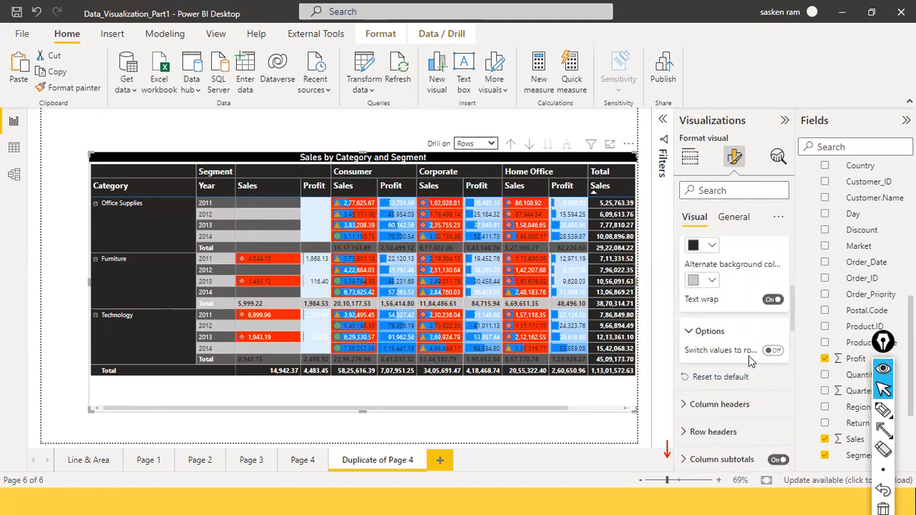
scroll(746, 348, up, 5)
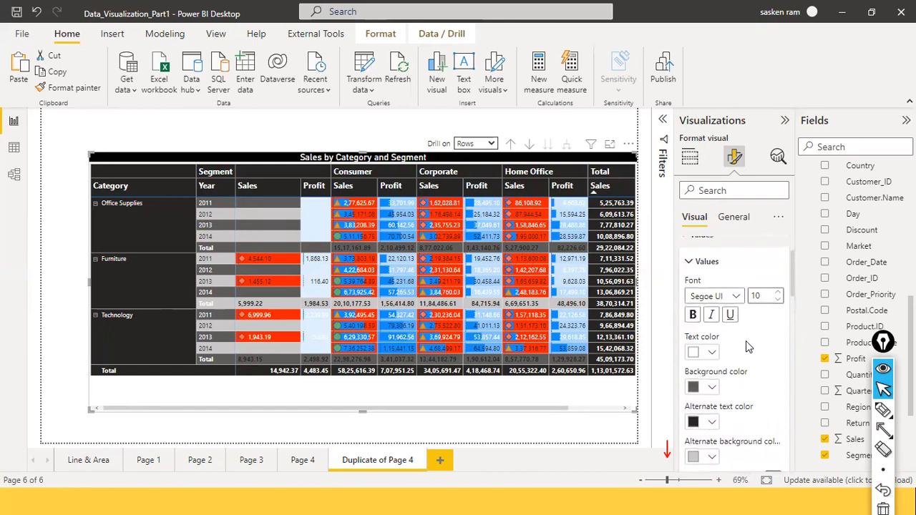
scroll(715, 343, down, 3)
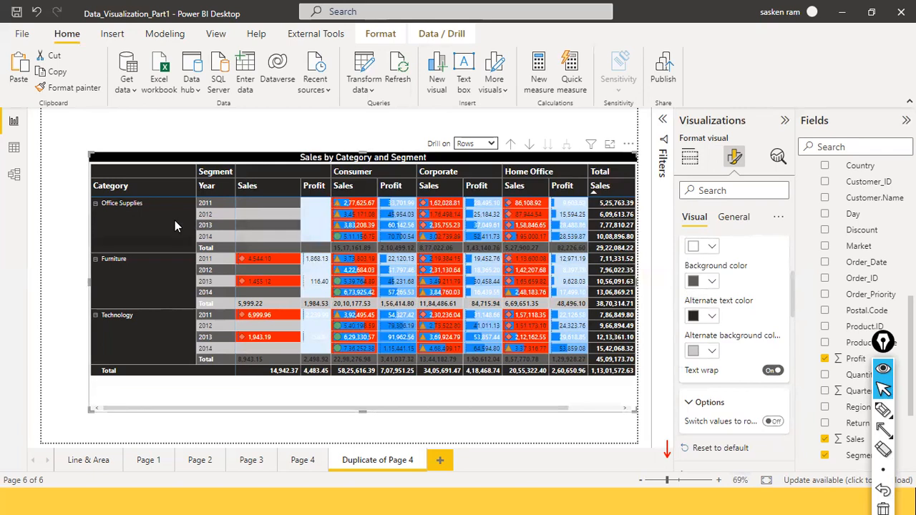
click(783, 424)
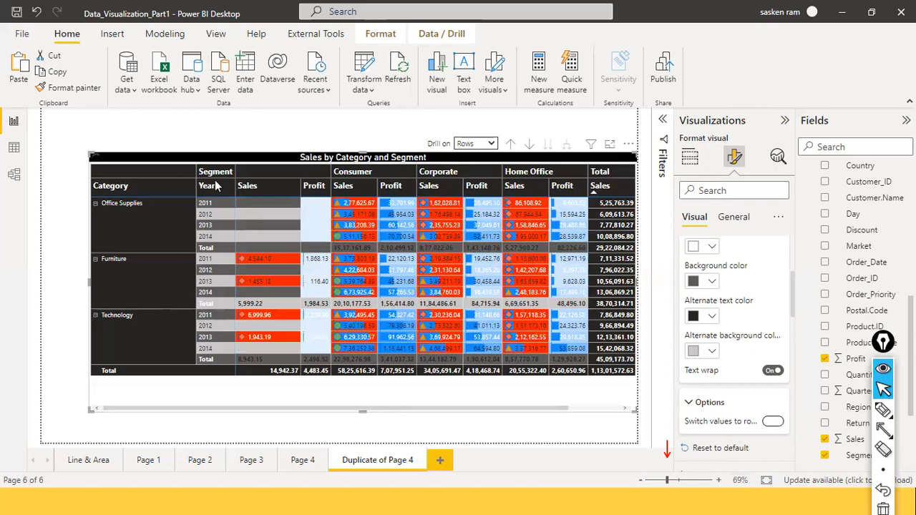
key(ctrl+z)
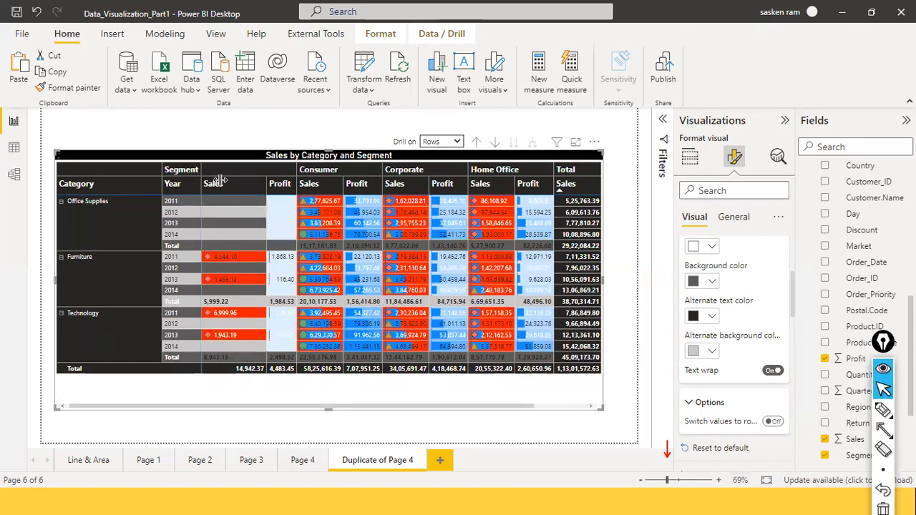
key(ctrl+z)
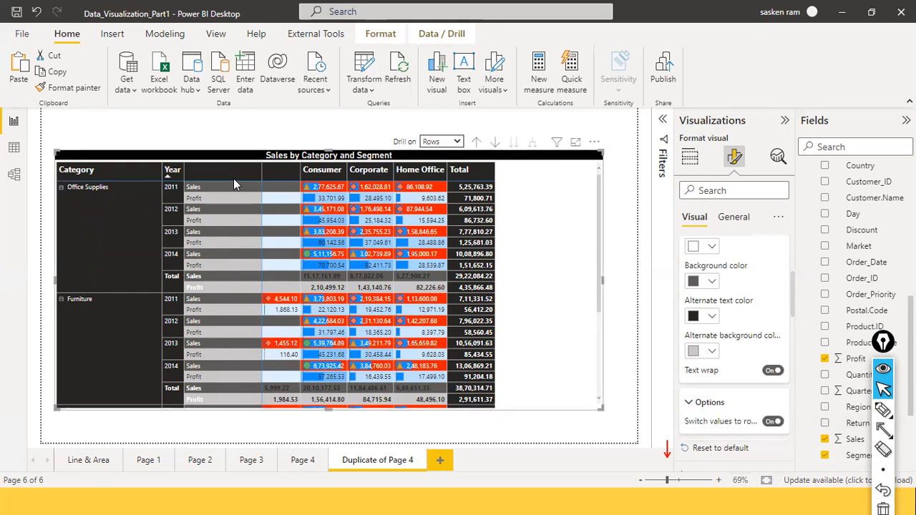
Step: Widen the matrix's Year column, and reposition the matrix up and to the right with a greater height
drag(234, 180, 244, 182)
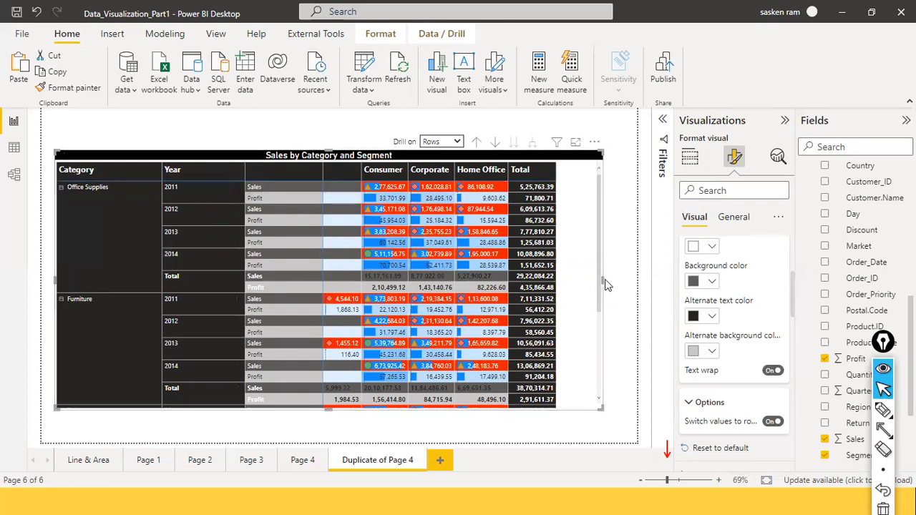
drag(604, 281, 601, 257)
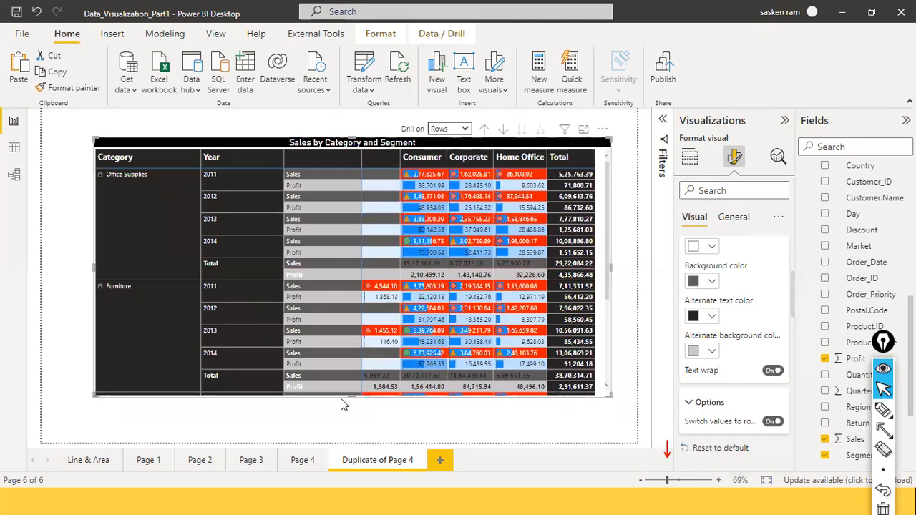
drag(354, 412, 354, 429)
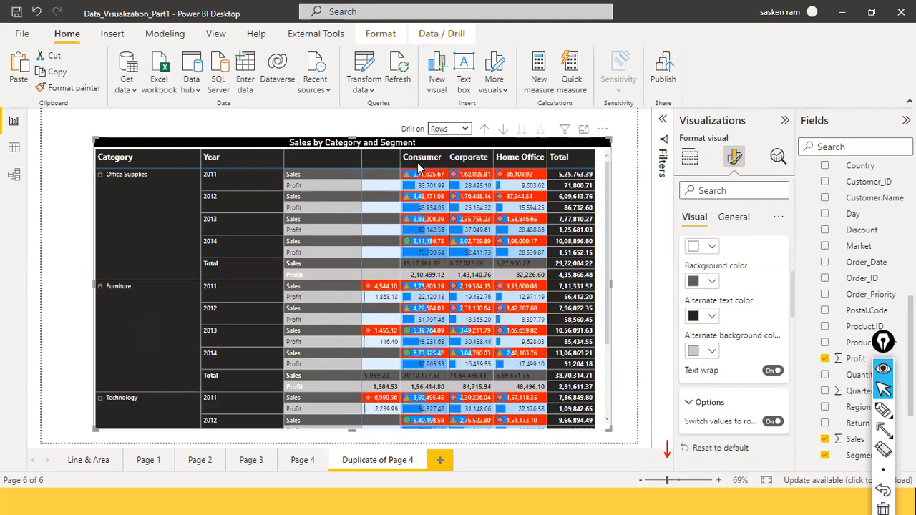
Step: Collapse the blank segment column and widen the remaining segment columns, stretching the matrix slightly to fit the Total column
drag(398, 161, 350, 158)
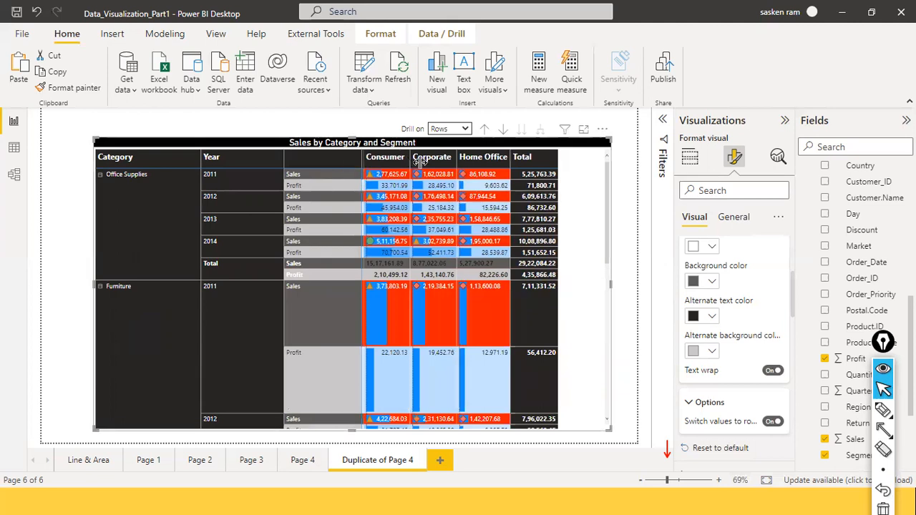
drag(410, 156, 571, 159)
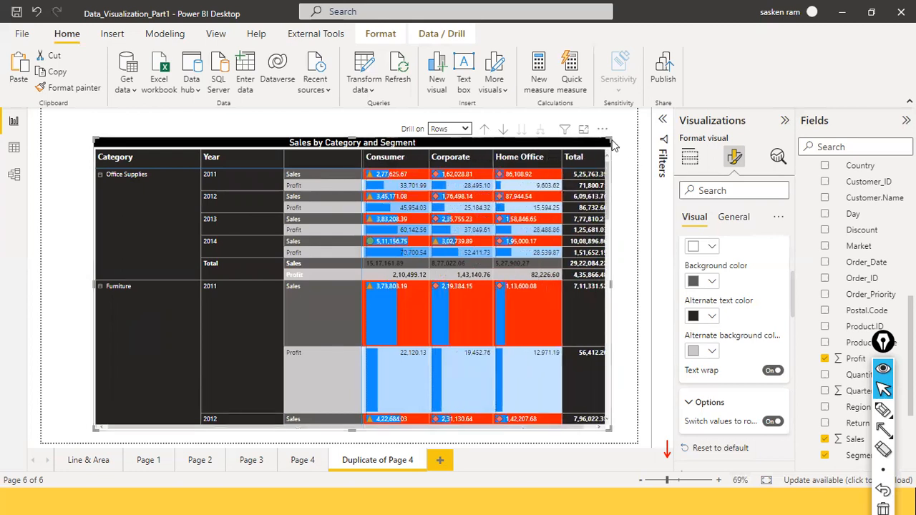
drag(610, 139, 615, 146)
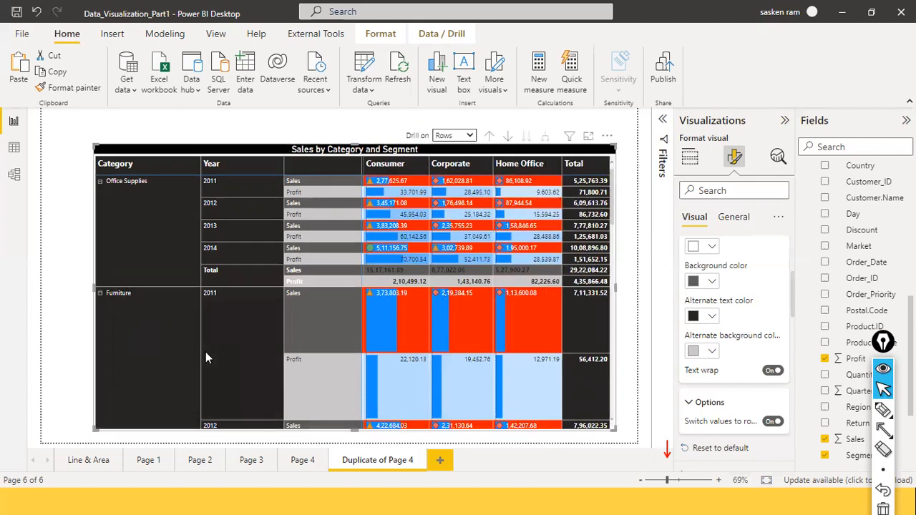
Step: Examine the Sales and Profit rows of each category and year throughout the matrix
scroll(205, 357, down, 3)
scroll(334, 393, up, 2)
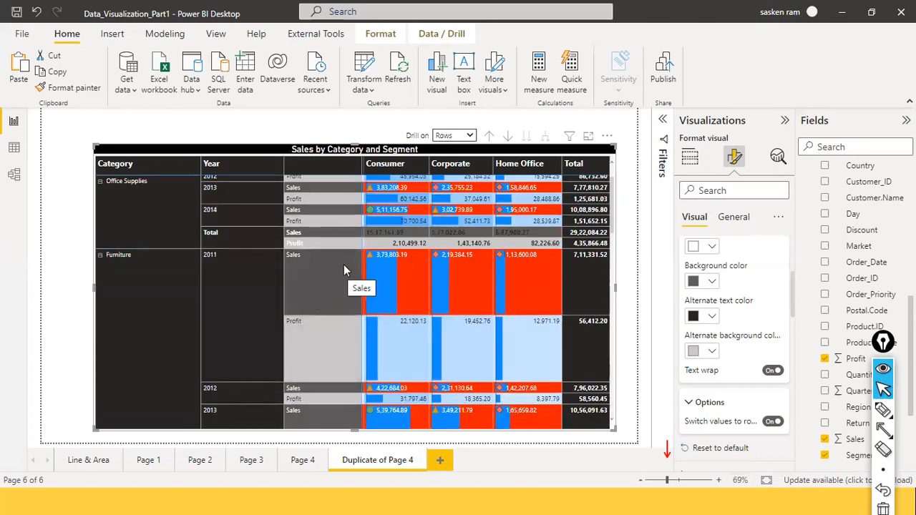
scroll(390, 299, up, 1)
scroll(390, 299, up, 1)
scroll(390, 299, down, 3)
scroll(357, 272, up, 3)
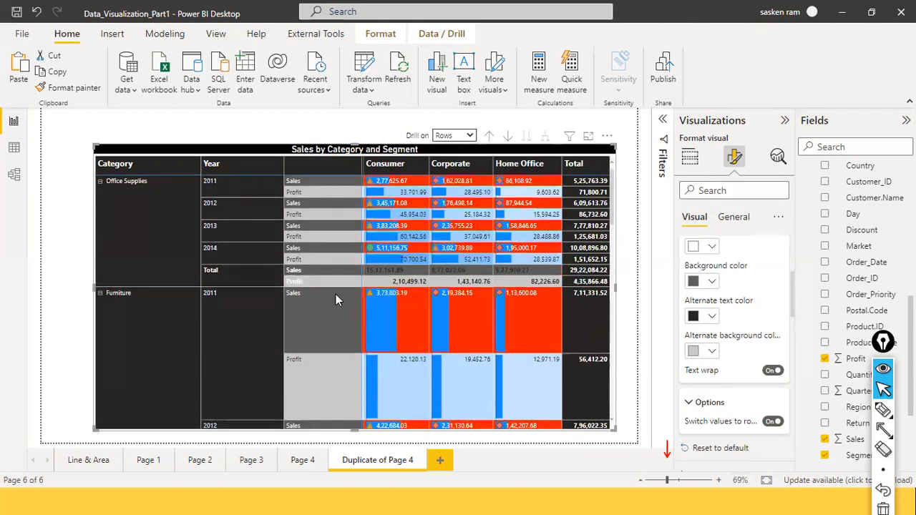
scroll(343, 297, down, 4)
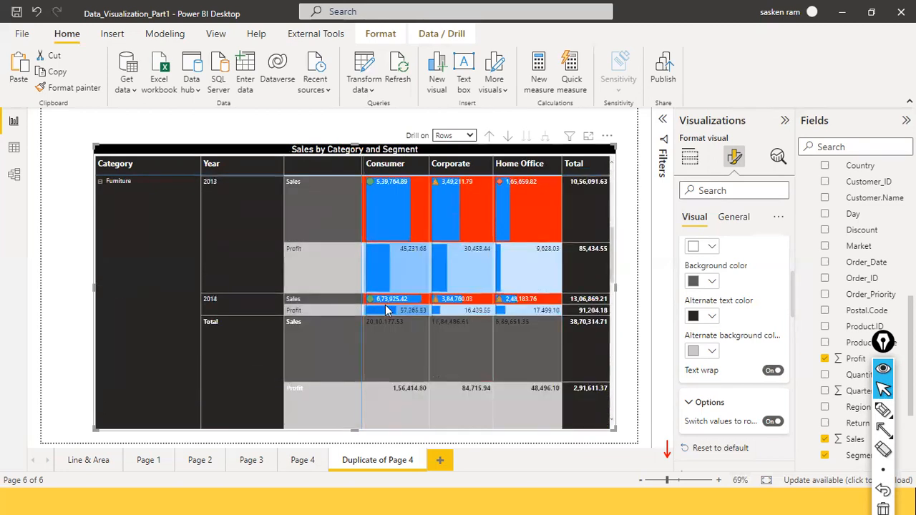
scroll(394, 286, up, 5)
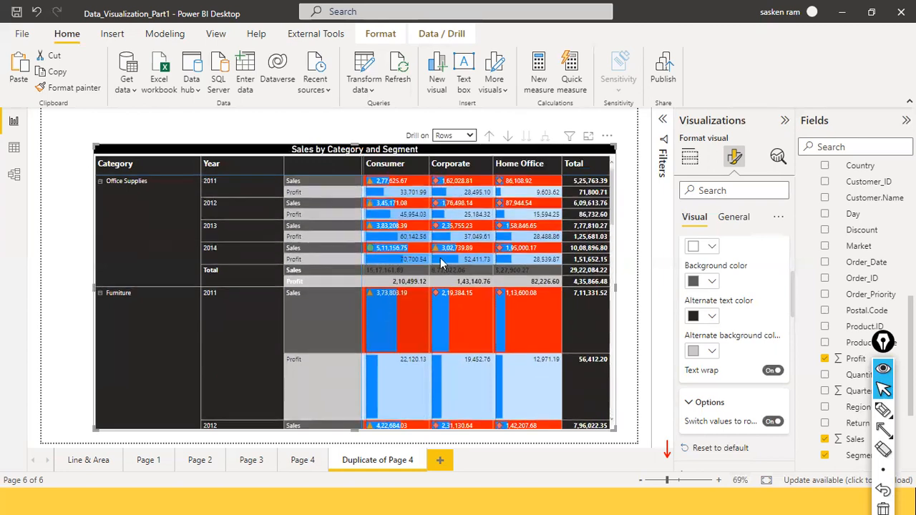
Step: Drill the matrix rows up to the Category level, keeping Rows as the drill target
click(489, 136)
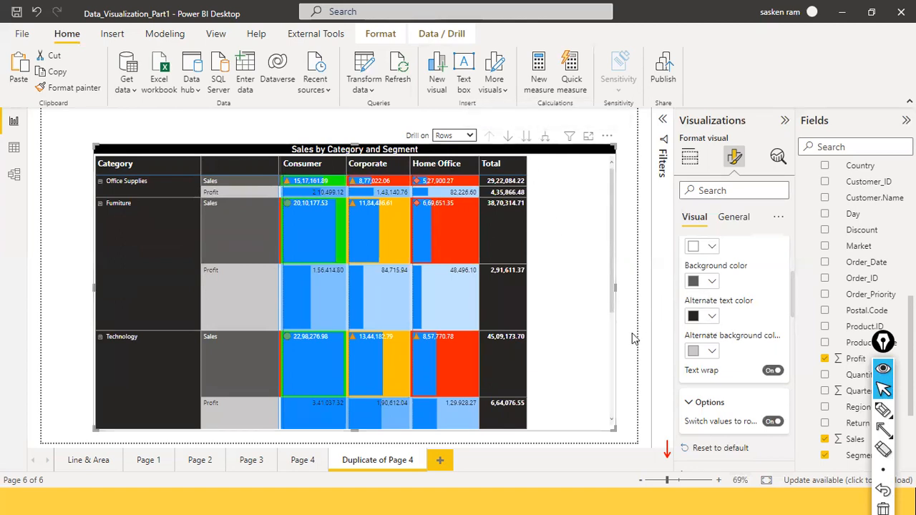
click(470, 137)
click(472, 136)
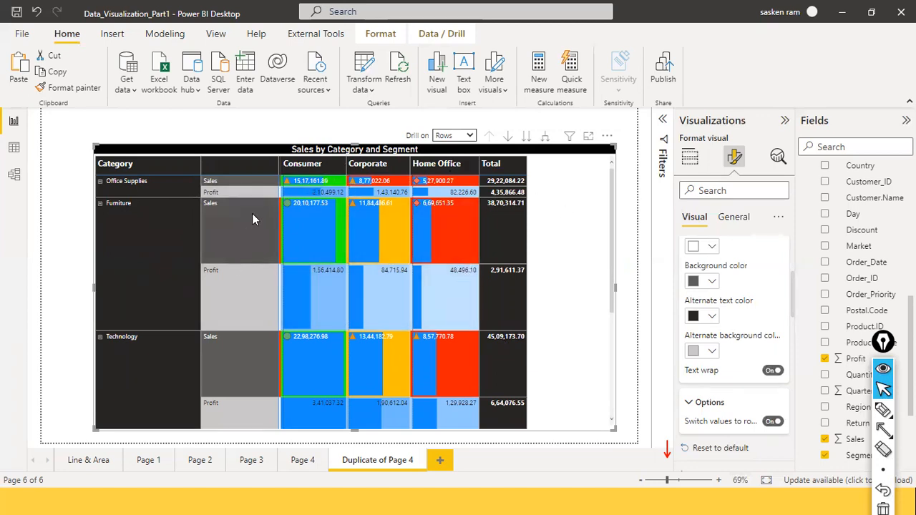
Step: Widen the blank segment column, and move the matrix left and extend its width to fit the Total column
drag(280, 160, 391, 185)
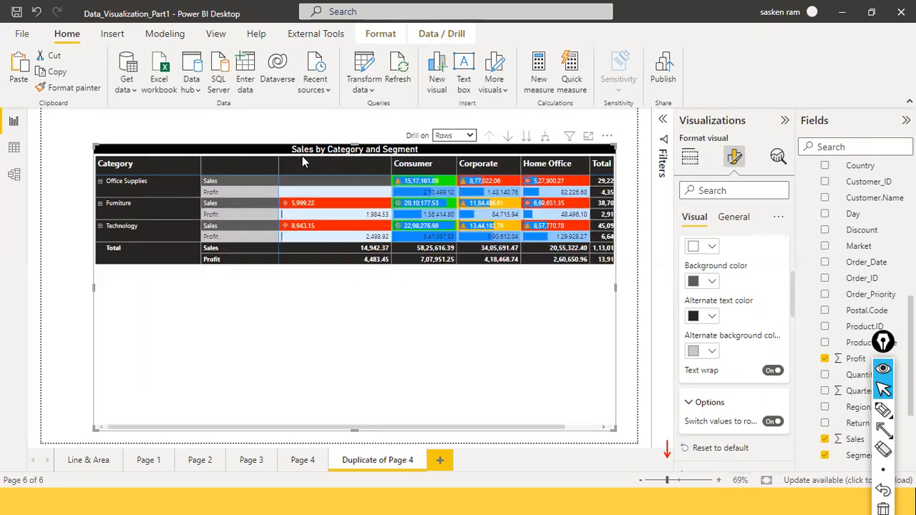
drag(282, 153, 256, 156)
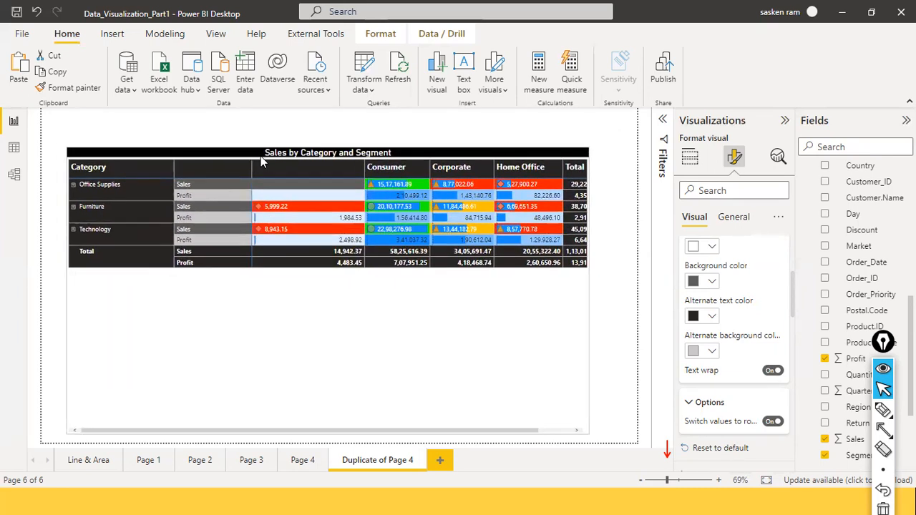
drag(589, 292, 612, 304)
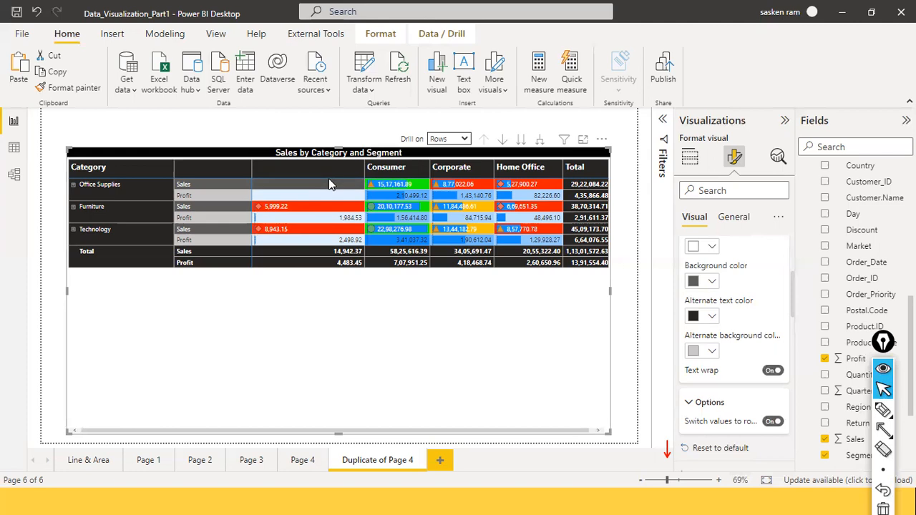
Step: Examine the Dim_Date table's formula and columns in the data view, and return to the report
click(14, 147)
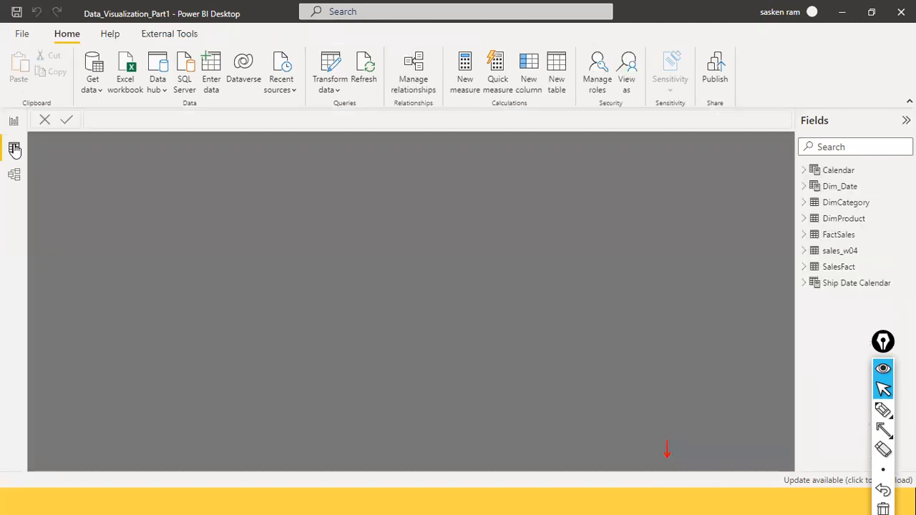
click(843, 190)
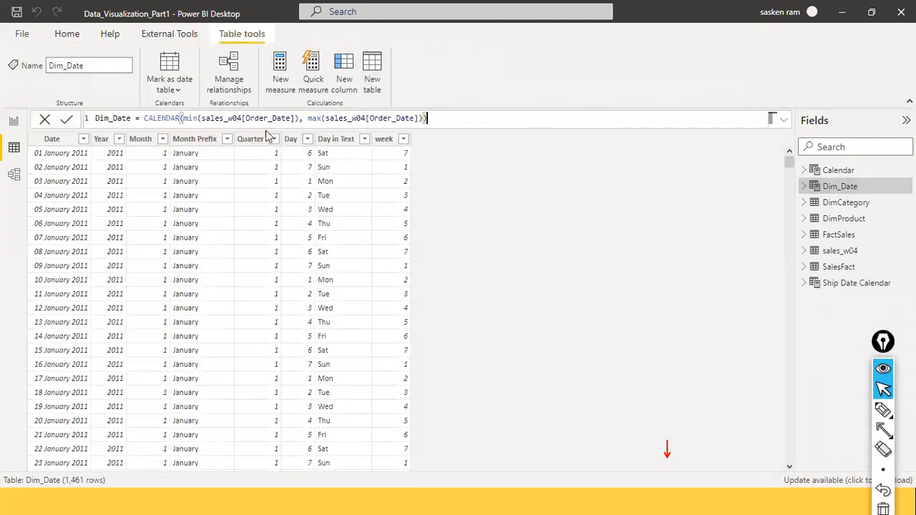
click(13, 122)
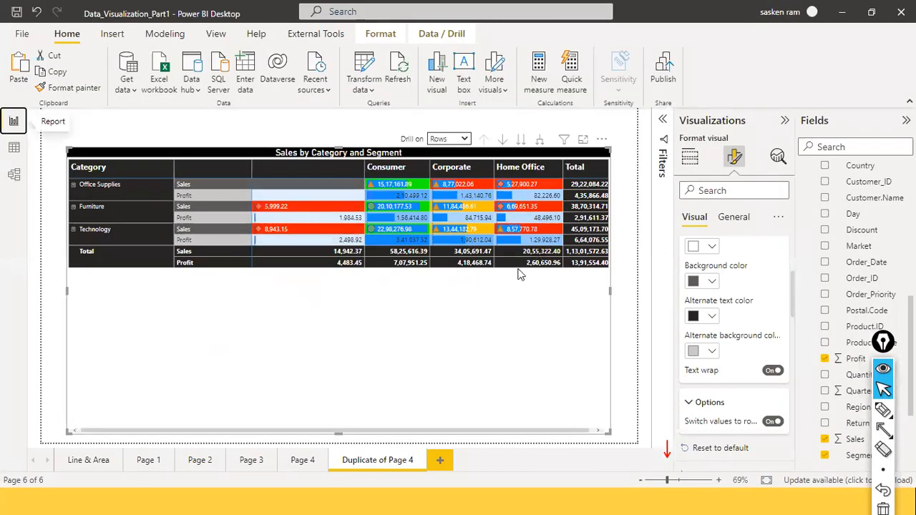
Step: Narrow the blank segment column and shorten the matrix to just below its total rows
drag(364, 168, 342, 164)
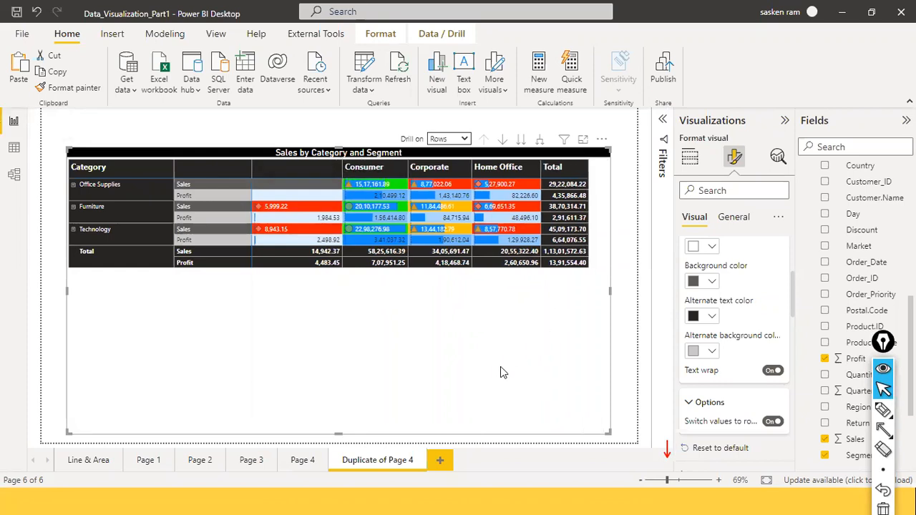
drag(342, 432, 382, 290)
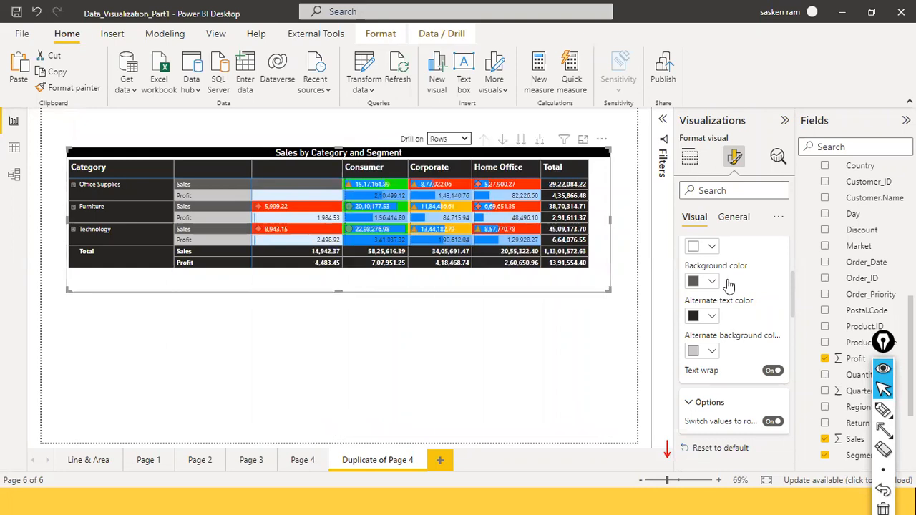
Step: Review the Values formatting settings, and reselect the matrix to show its row and column field assignments
scroll(727, 280, up, 2)
scroll(744, 288, down, 1)
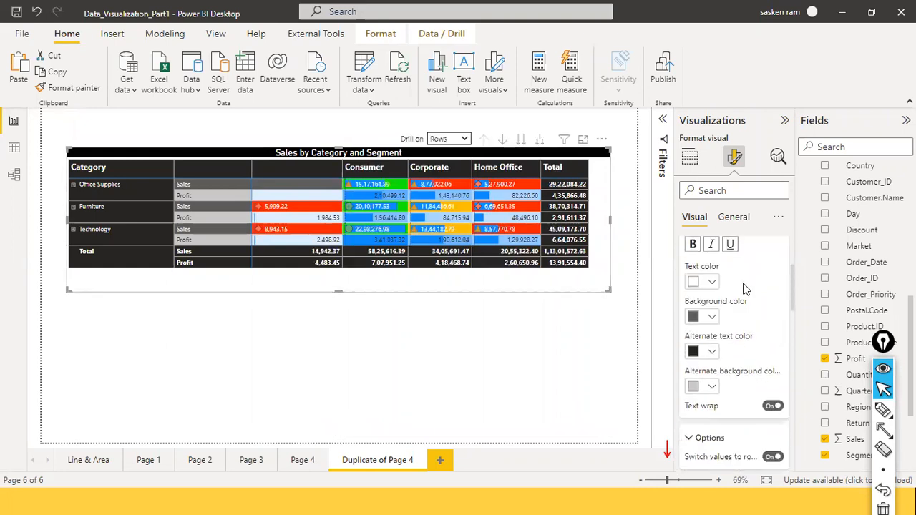
scroll(745, 288, down, 2)
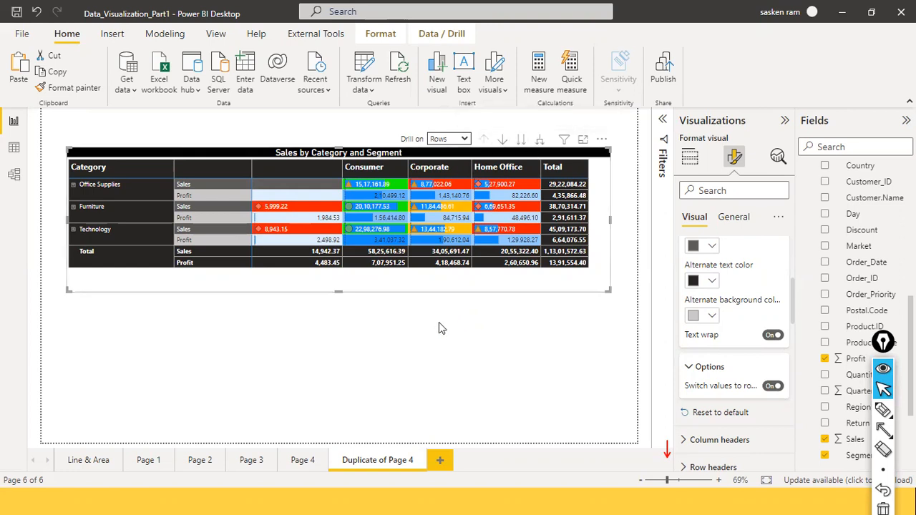
click(533, 141)
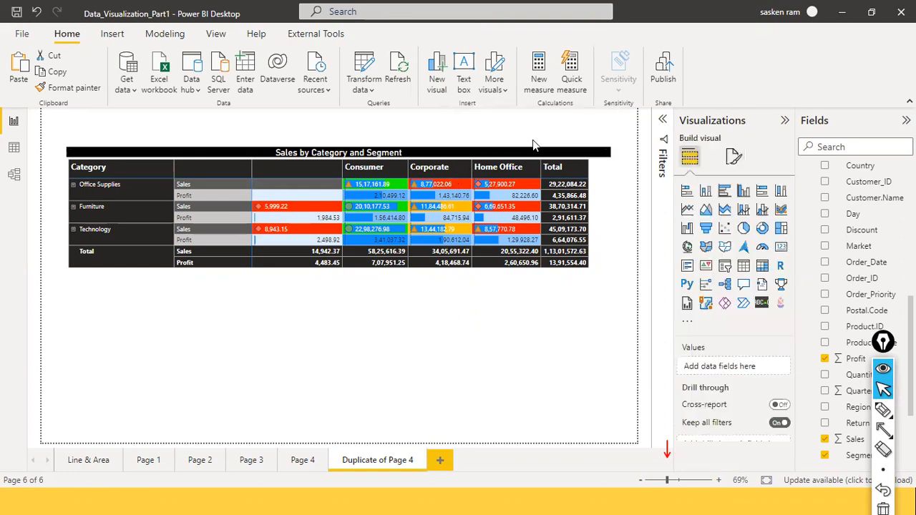
click(542, 286)
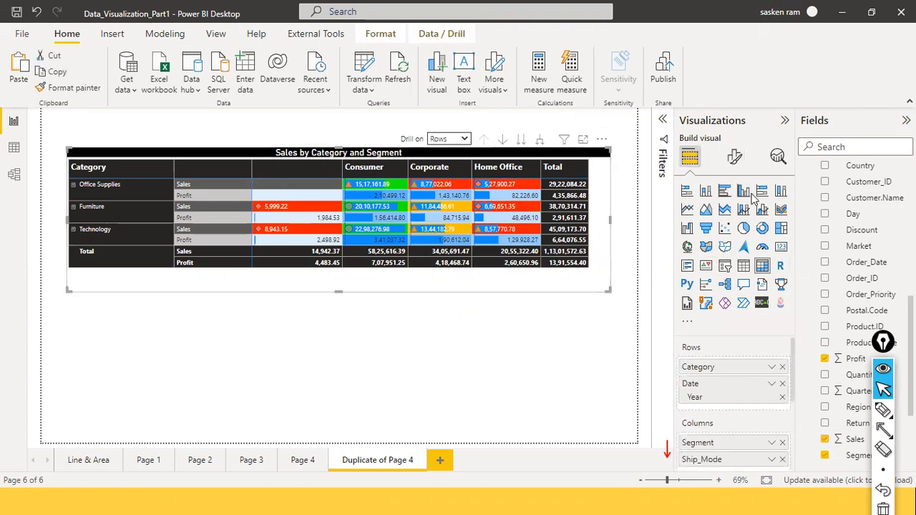